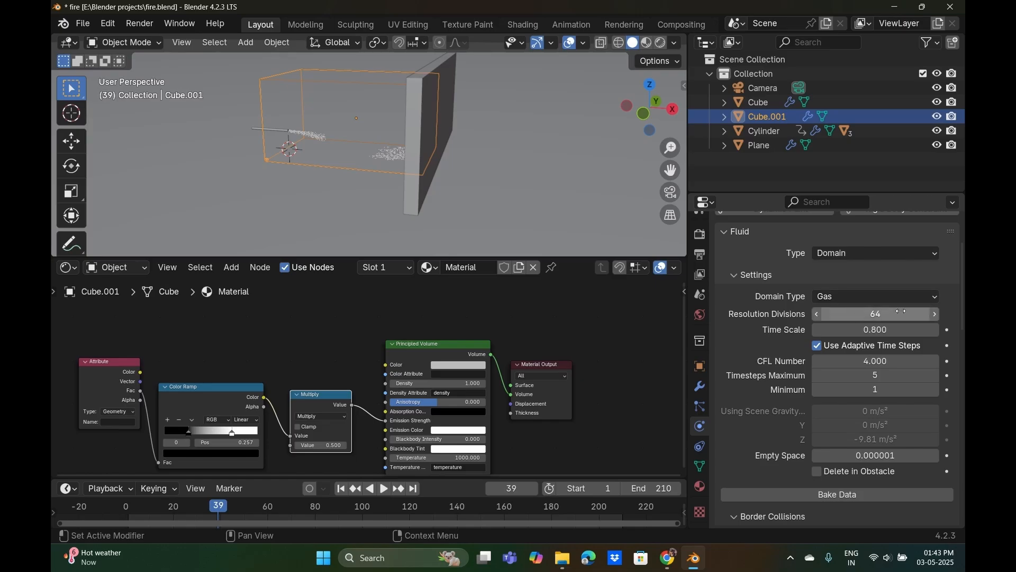
Raise the fluid domain's Resolution Divisions to 362.
double_click(886, 314)
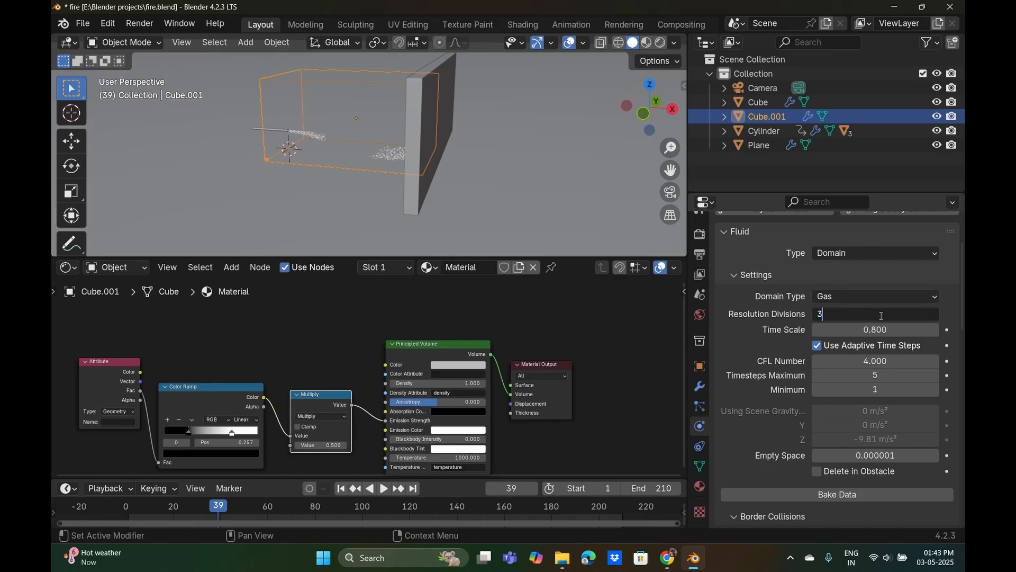
key(Return)
mouse_move(881, 314)
mouse_down()
mouse_move(901, 314)
mouse_move(876, 313)
mouse_up()
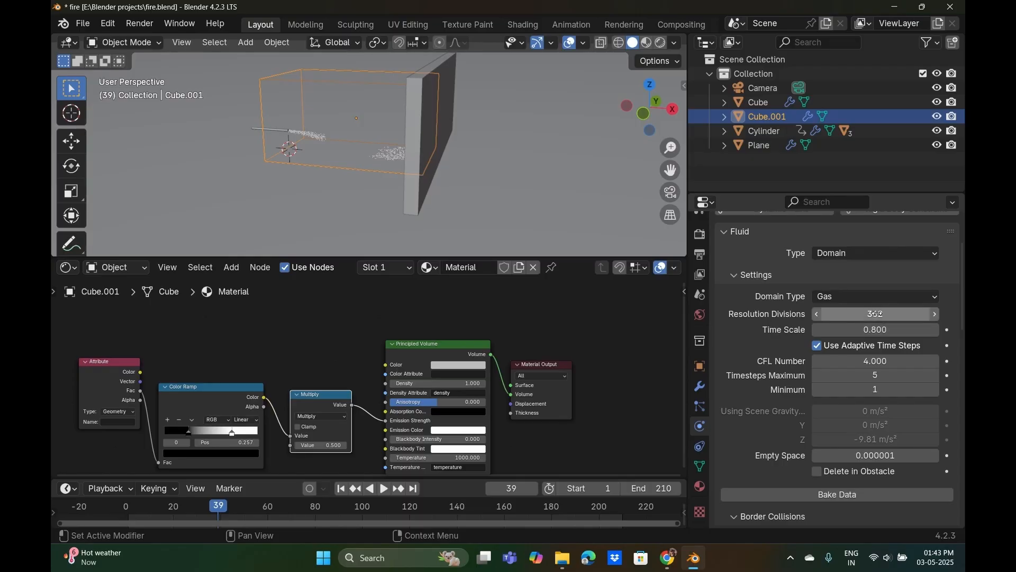
scroll(876, 314, up, 1)
click(881, 360)
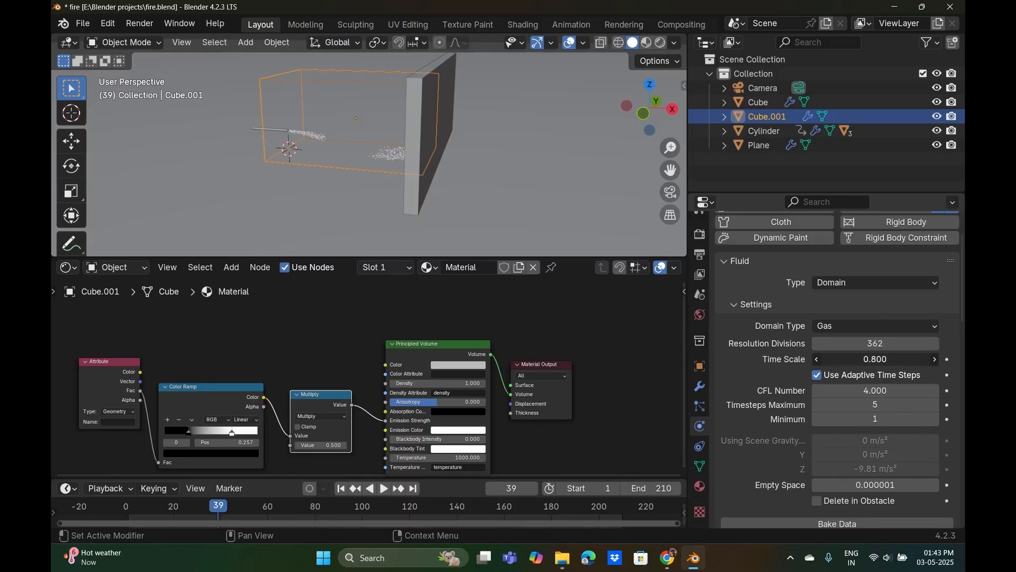
Set the fluid domain's Resolution Divisions to 64.
click(885, 345)
click(885, 345)
text(64)
key(Return)
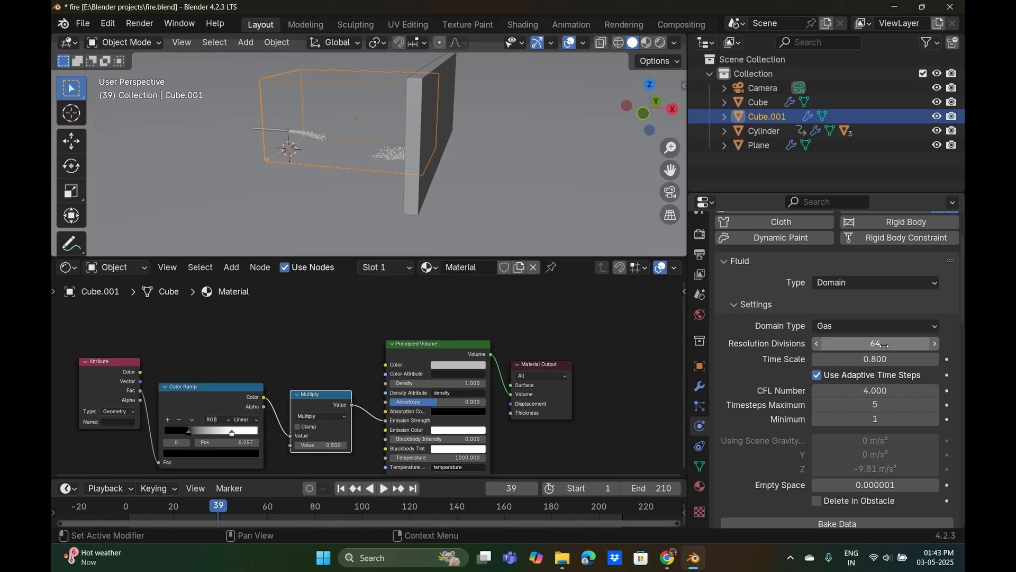
Bake the gas domain's fluid data.
scroll(882, 345, down, 5)
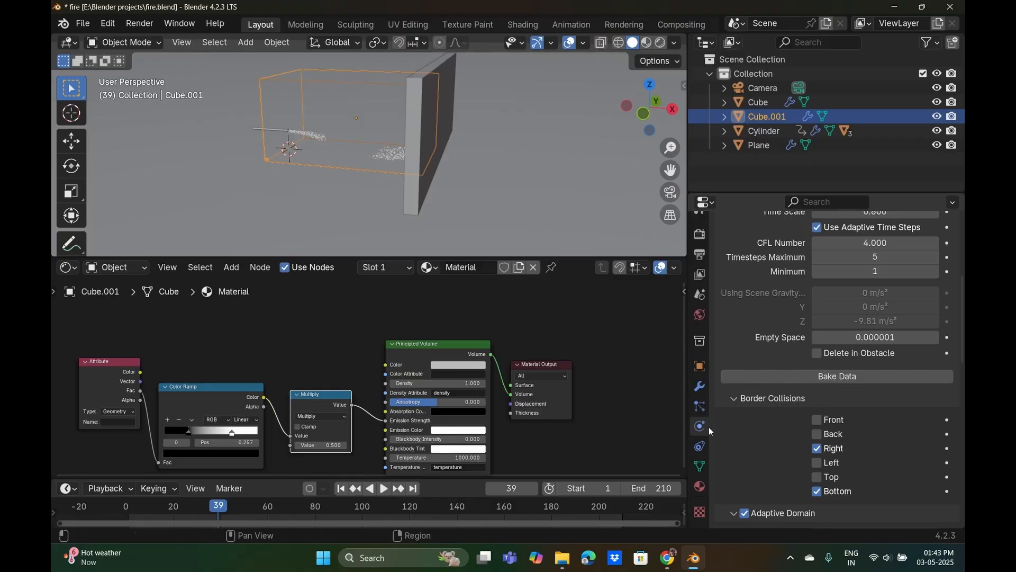
scroll(787, 352, up, 8)
middle_drag(316, 88, 658, 312)
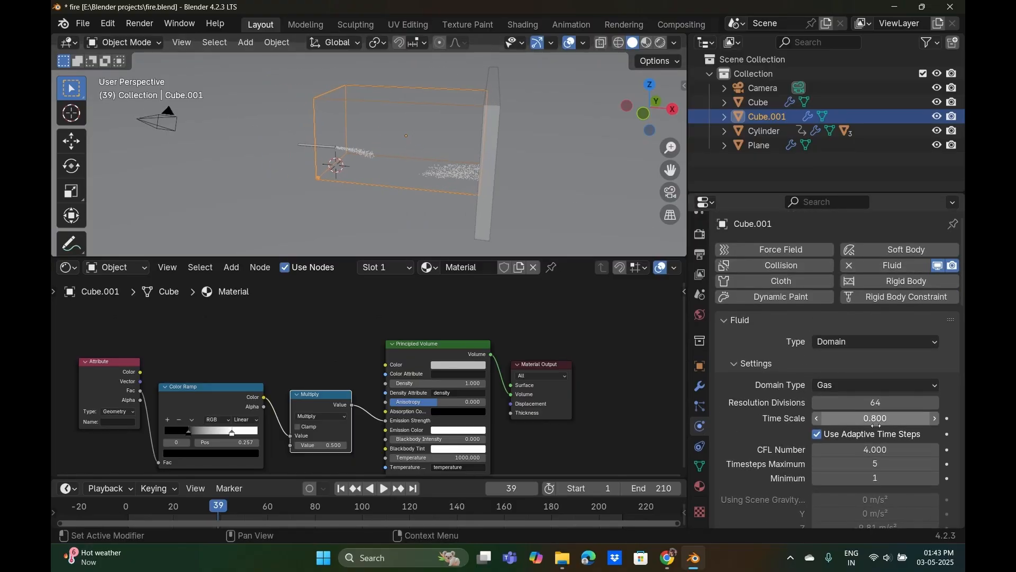
scroll(876, 422, down, 4)
click(845, 496)
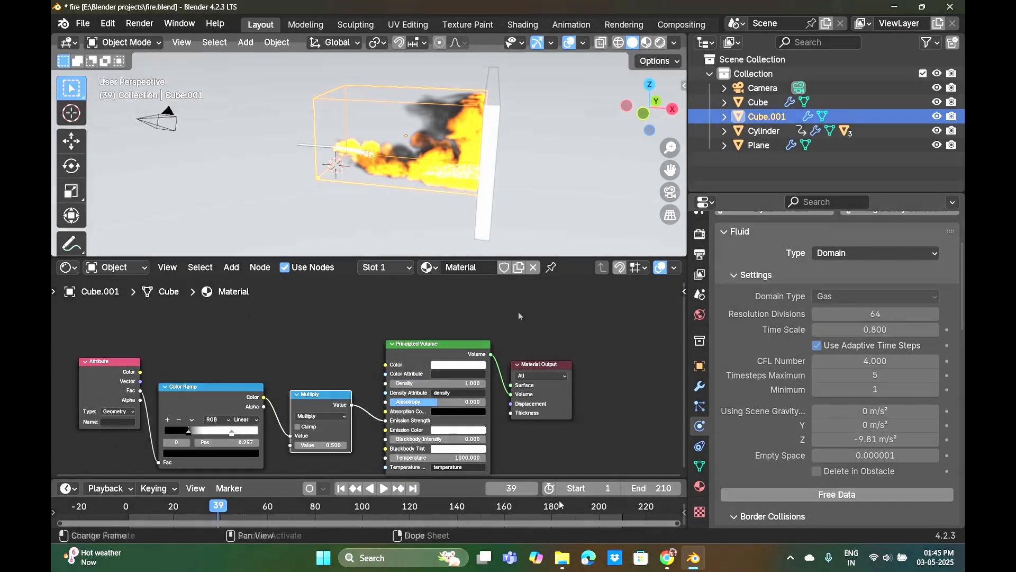
Play back the baked fire simulation in solid shading and in rendered shading, stopping at frame 139.
scroll(394, 176, up, 3)
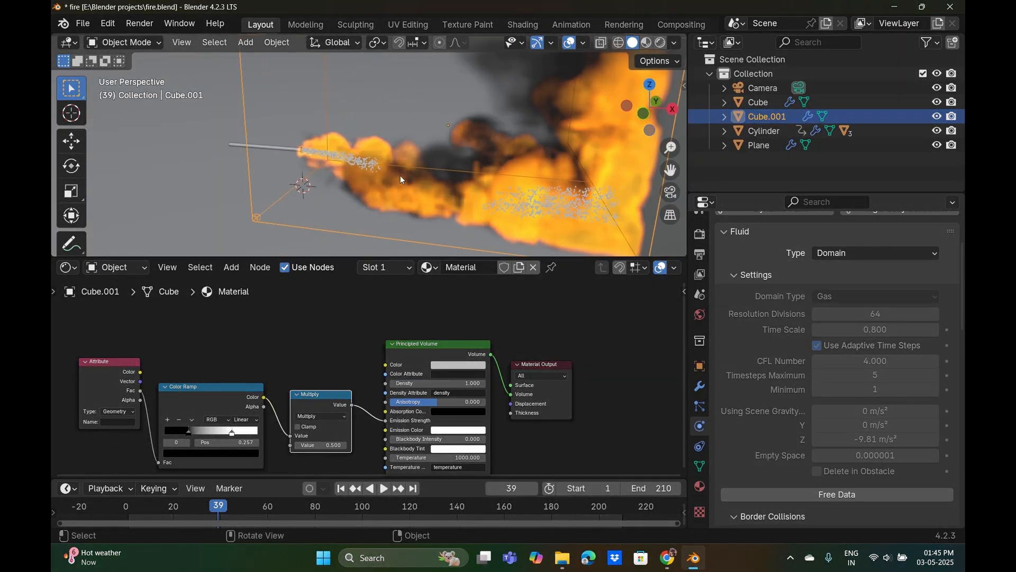
key(space)
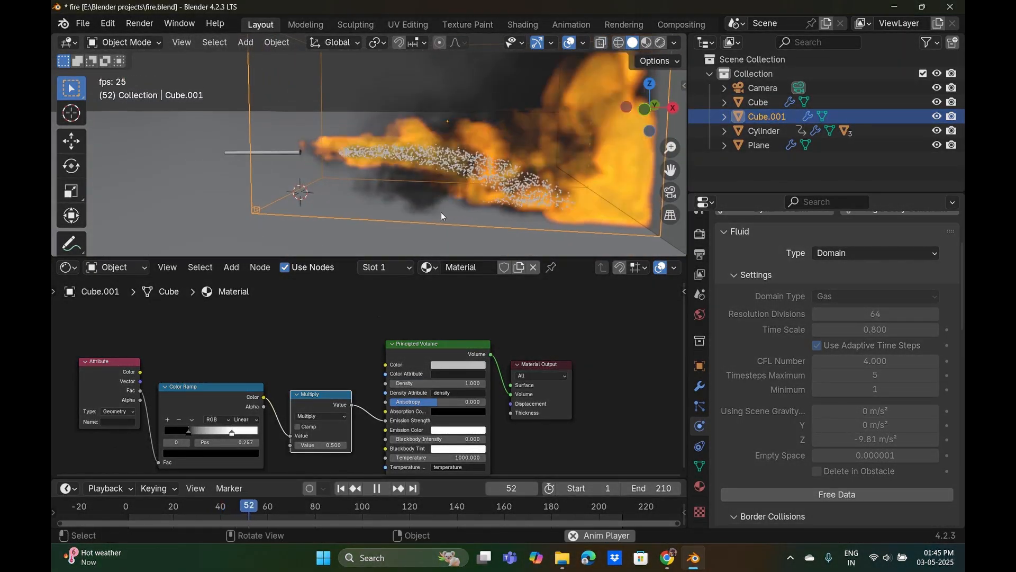
key(space)
click(658, 44)
key(space)
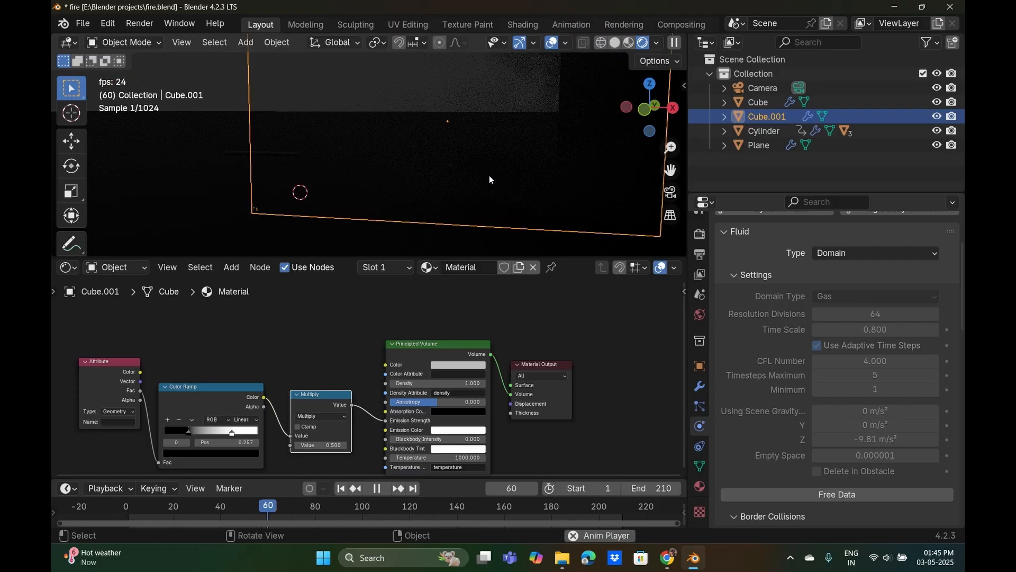
middle_drag(516, 149, 478, 192)
key(space)
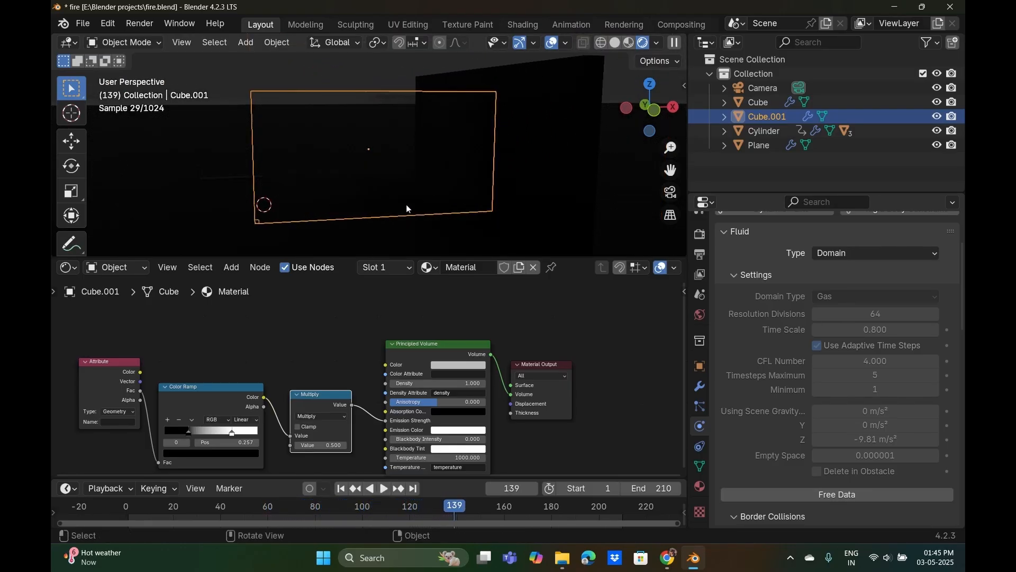
Test-render the current frame, close the render window and review the Cycles sampling settings.
key(F12)
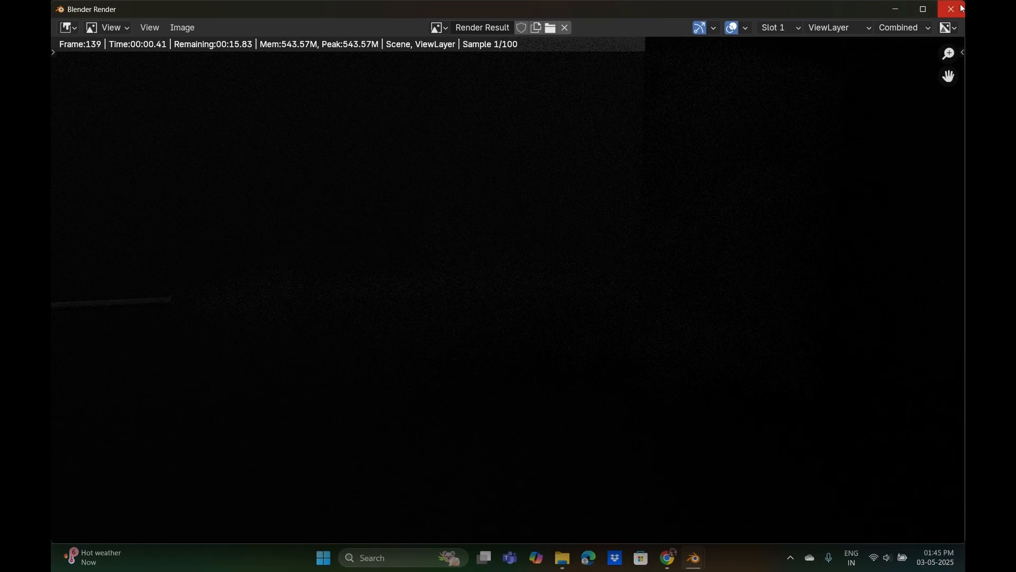
click(947, 9)
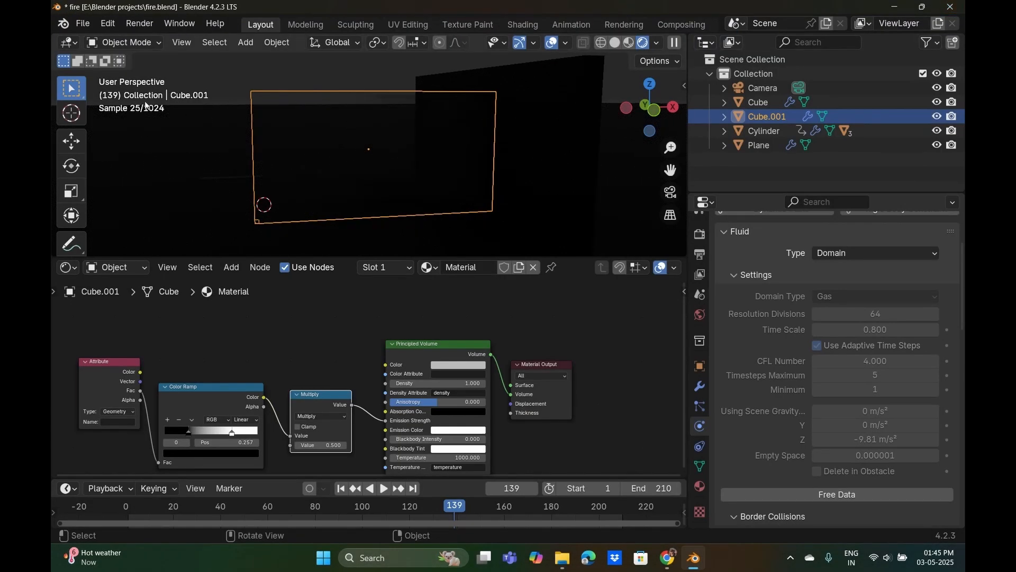
click(132, 23)
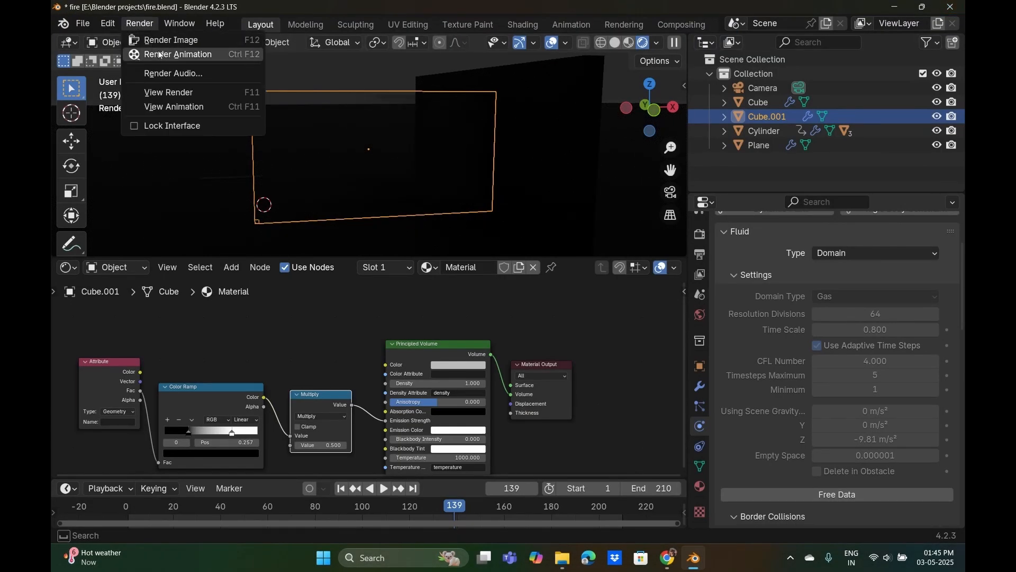
click(700, 234)
scroll(815, 337, up, 3)
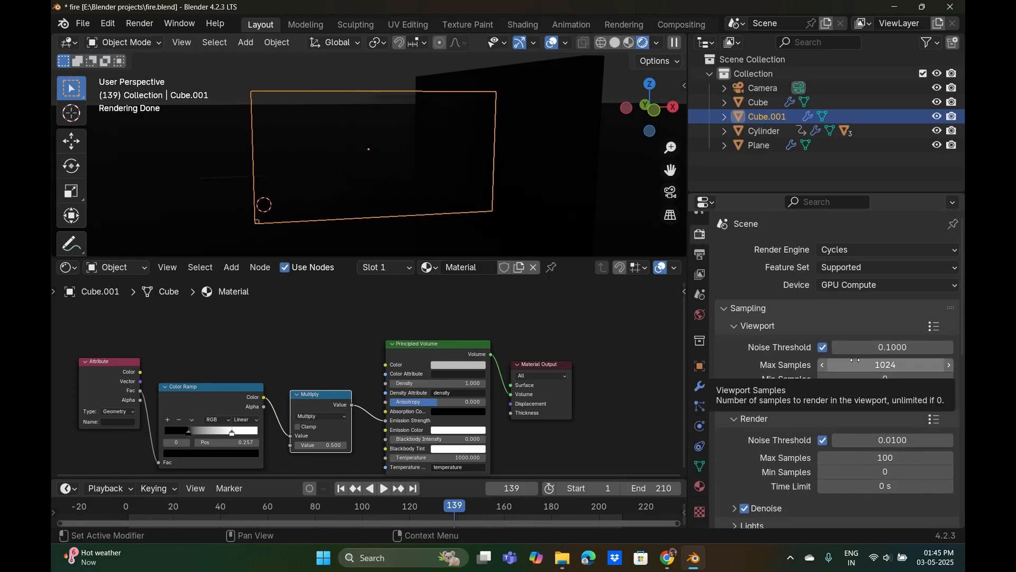
Start rendering the animation, check the first few frames and close the render window.
click(139, 24)
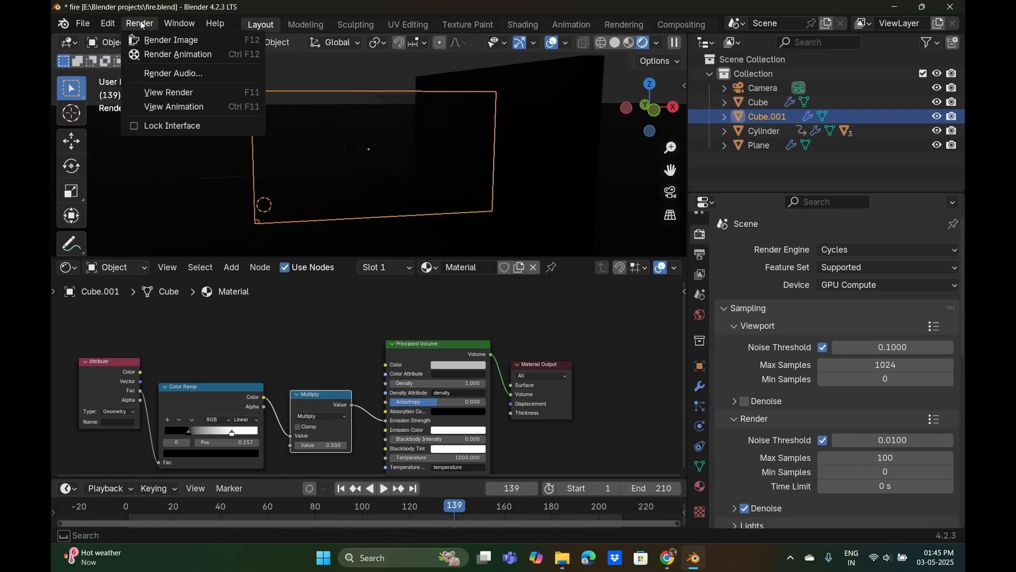
click(159, 51)
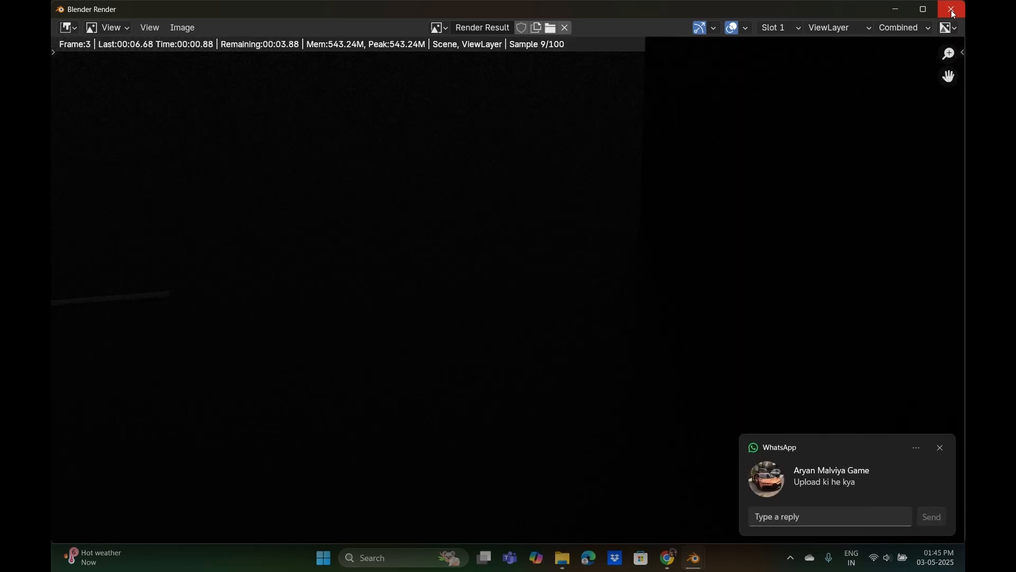
click(952, 10)
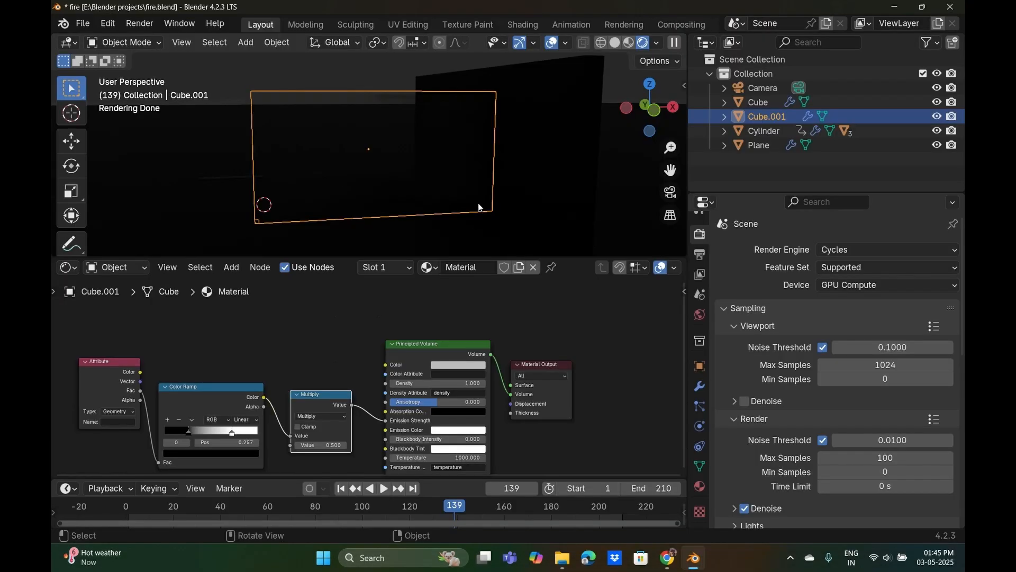
Play the simulation in material preview, then return the viewport to solid shading at frame 155.
middle_drag(501, 153, 519, 166)
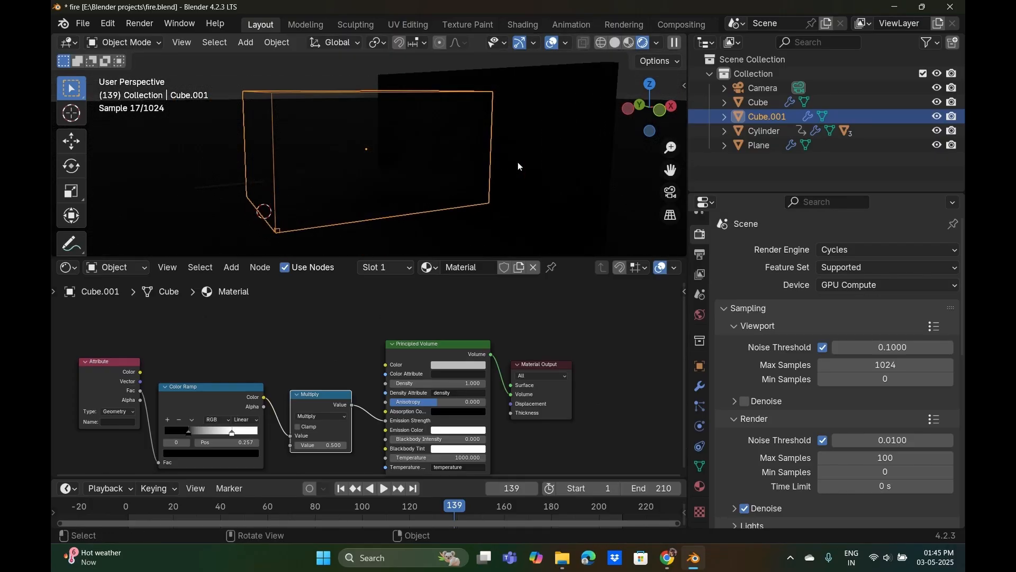
click(633, 43)
key(space)
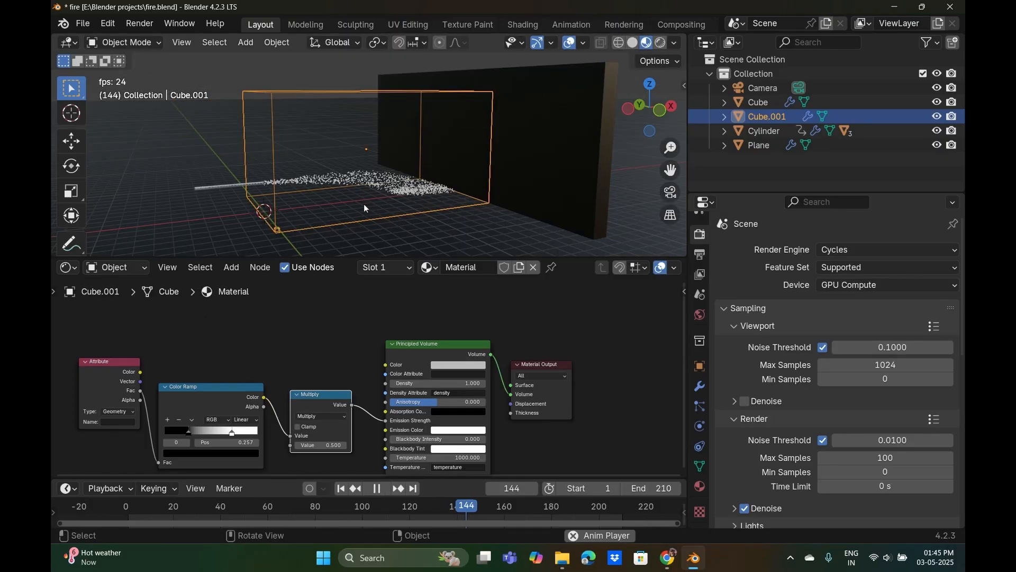
click(633, 45)
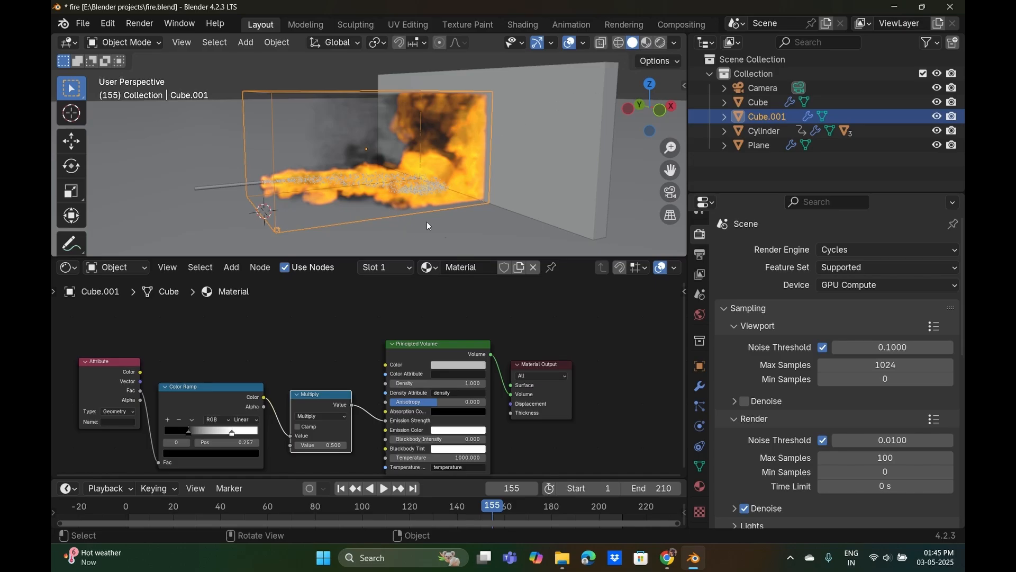
Add a Blackbody node linked to the Principled Volume's Emission Color and set its temperature to 1504.8.
middle_drag(418, 303, 499, 290)
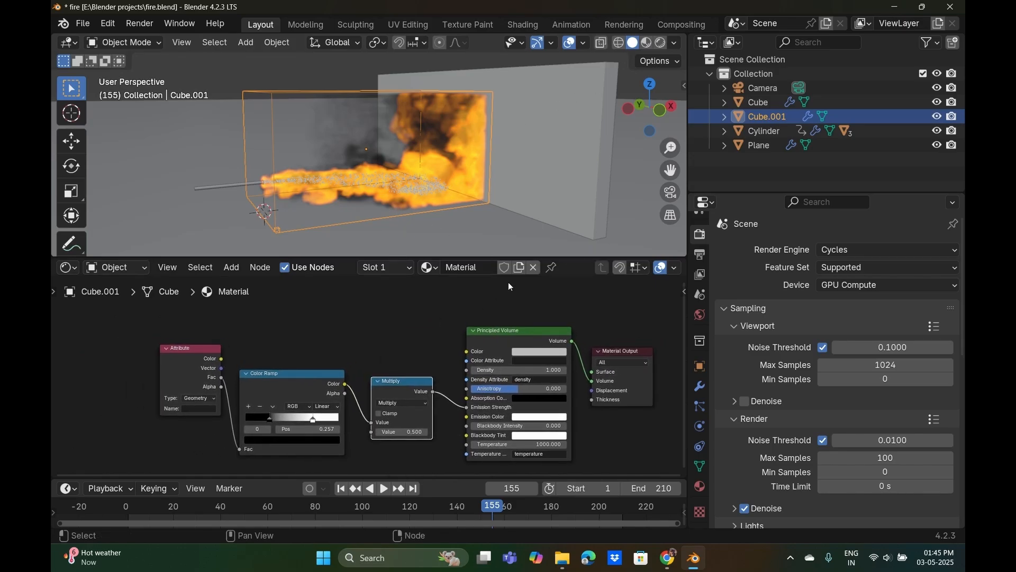
scroll(858, 310, down, 2)
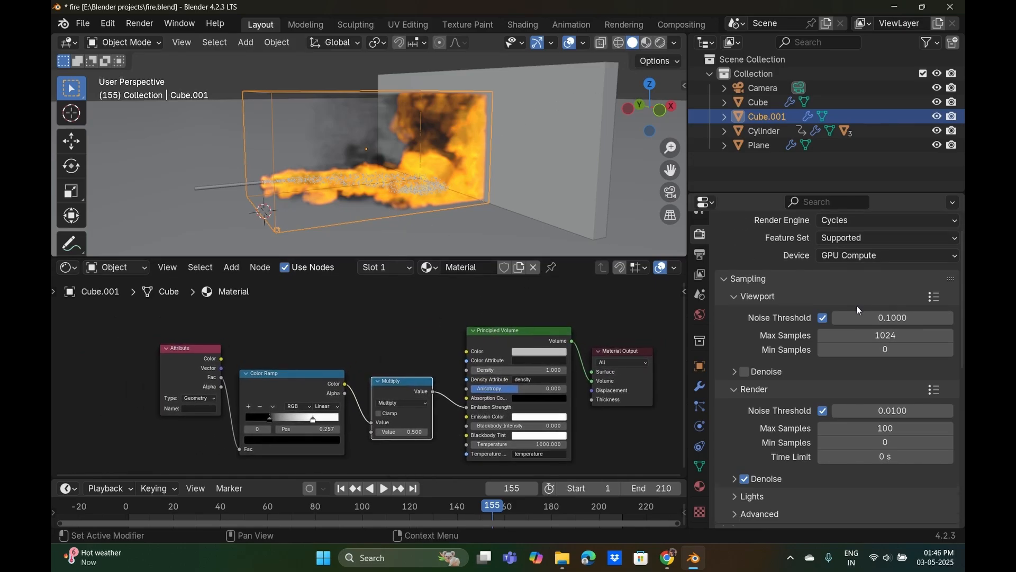
scroll(858, 310, down, 2)
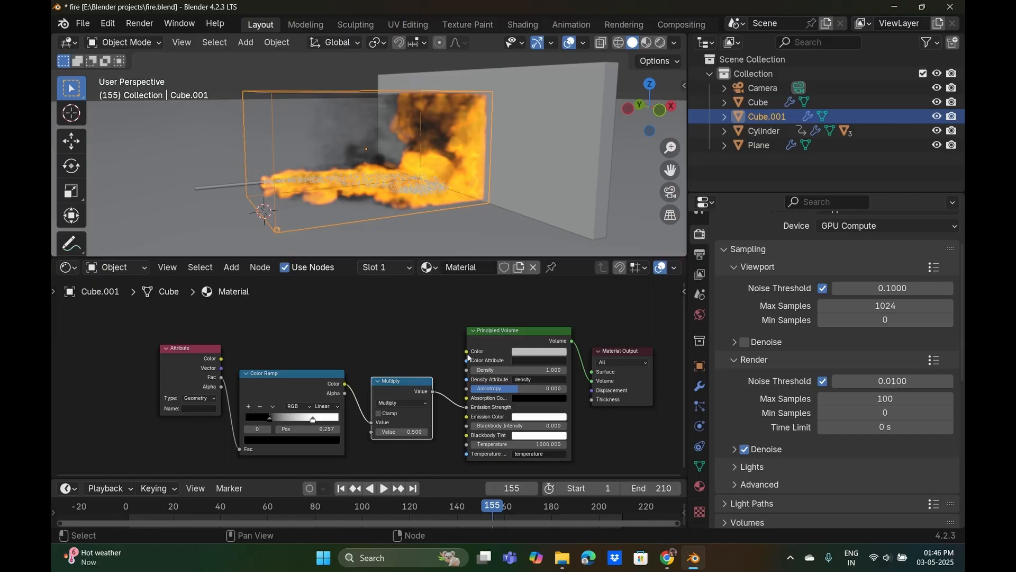
drag(461, 416, 292, 419)
click(451, 345)
drag(466, 417, 423, 451)
text(blackb)
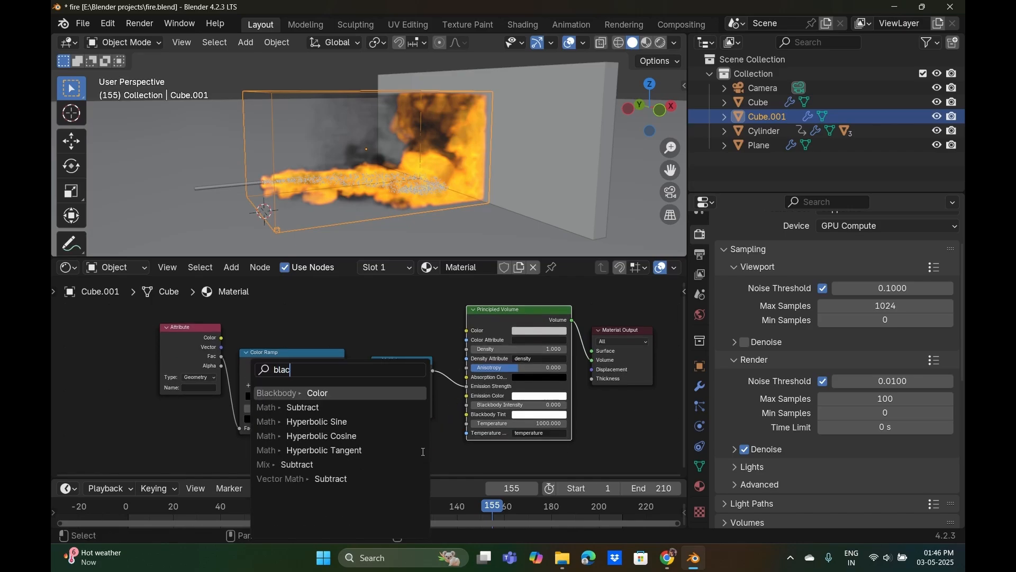
key(Return)
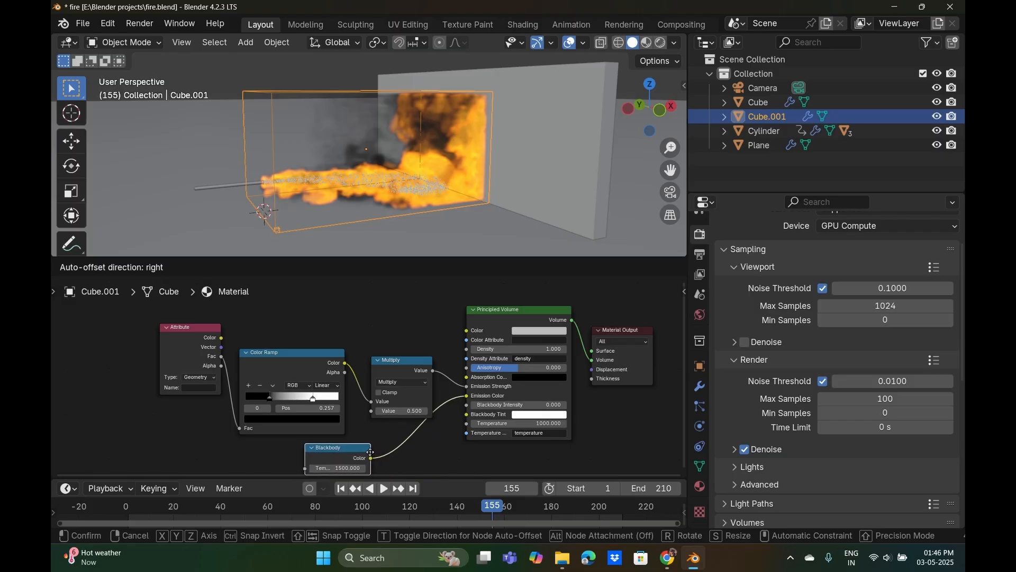
click(368, 453)
middle_drag(439, 450, 401, 394)
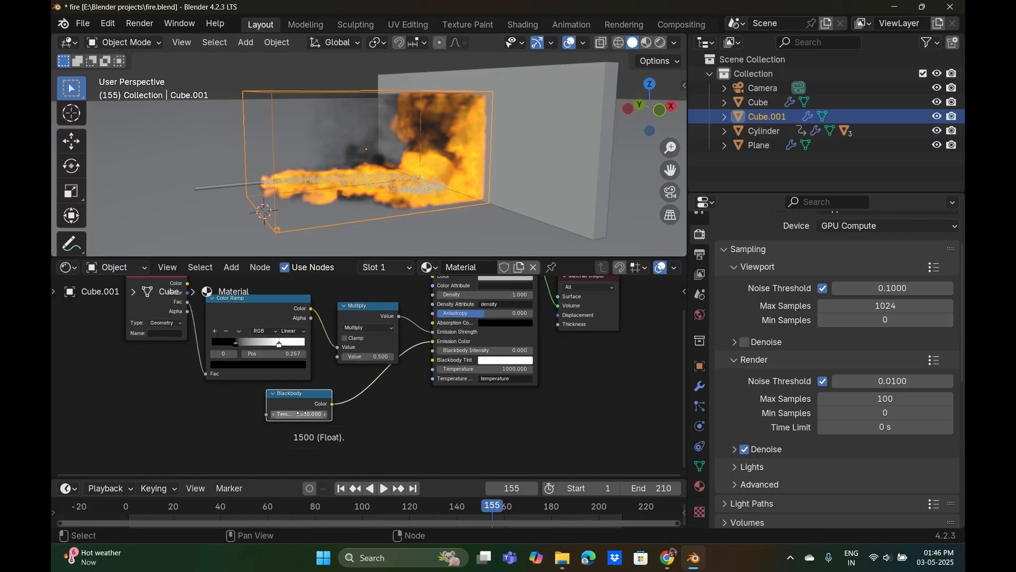
drag(301, 414, 304, 414)
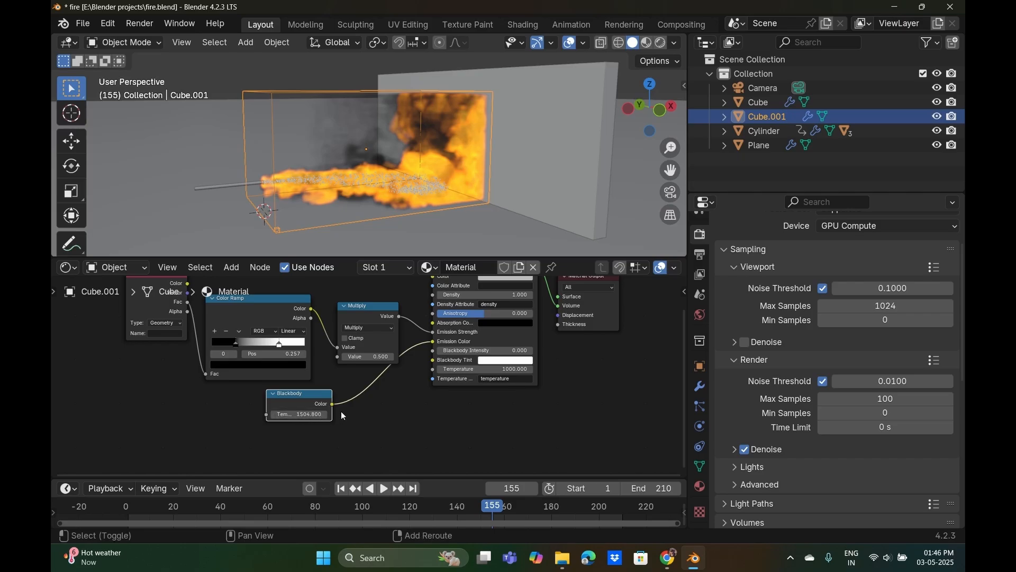
Insert a Hue/Saturation/Value node between Blackbody and Emission Color, with hue 1.0, saturation 1.8 and value 0.9.
key(shift+a)
mouse_move(329, 361)
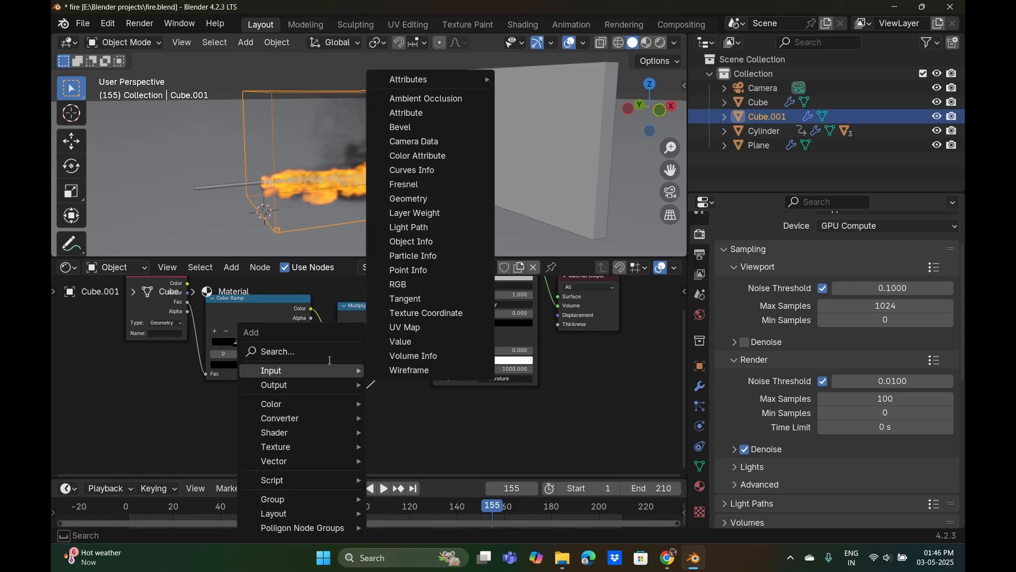
text(hu)
key(Return)
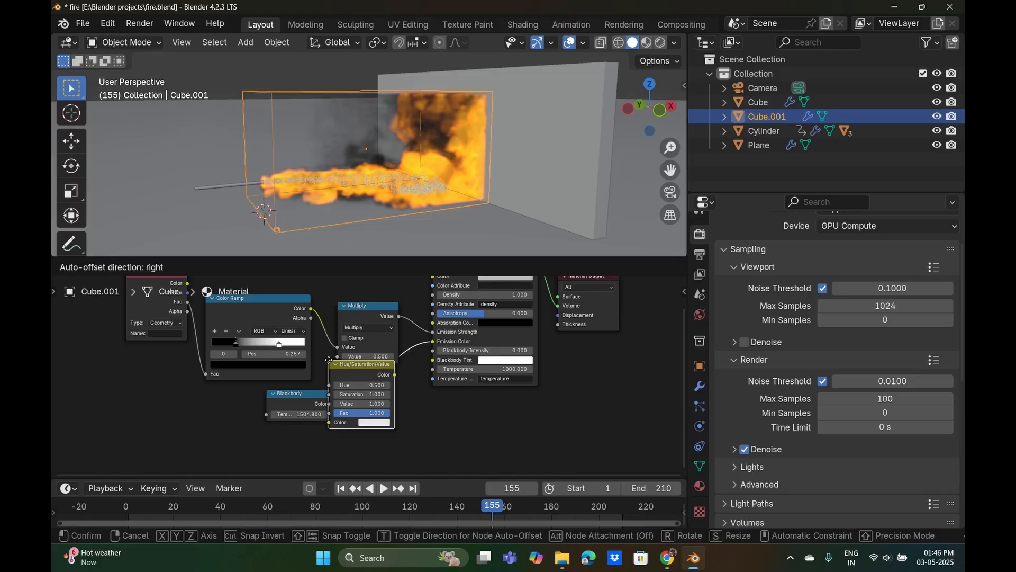
click(347, 376)
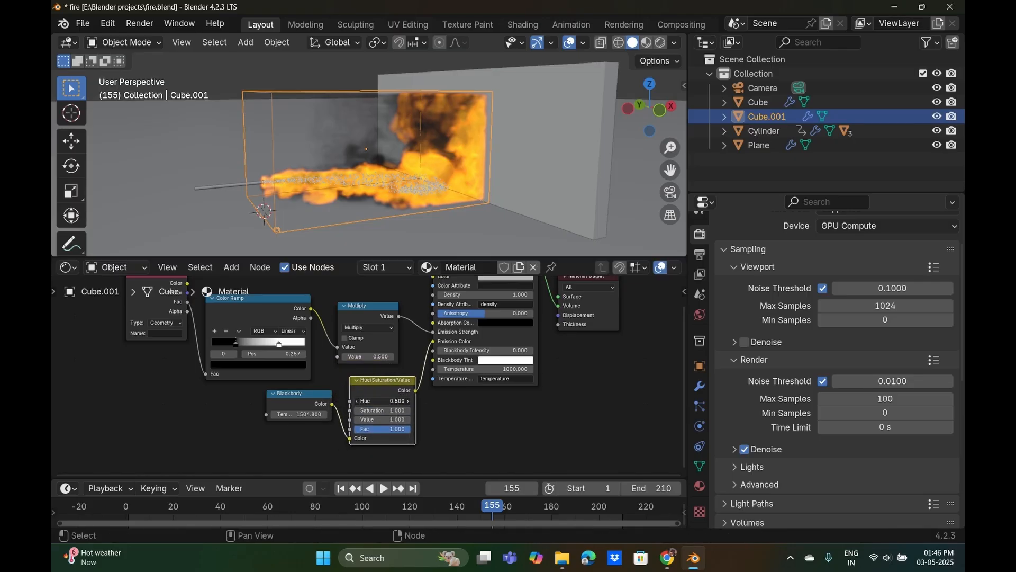
drag(367, 411, 344, 420)
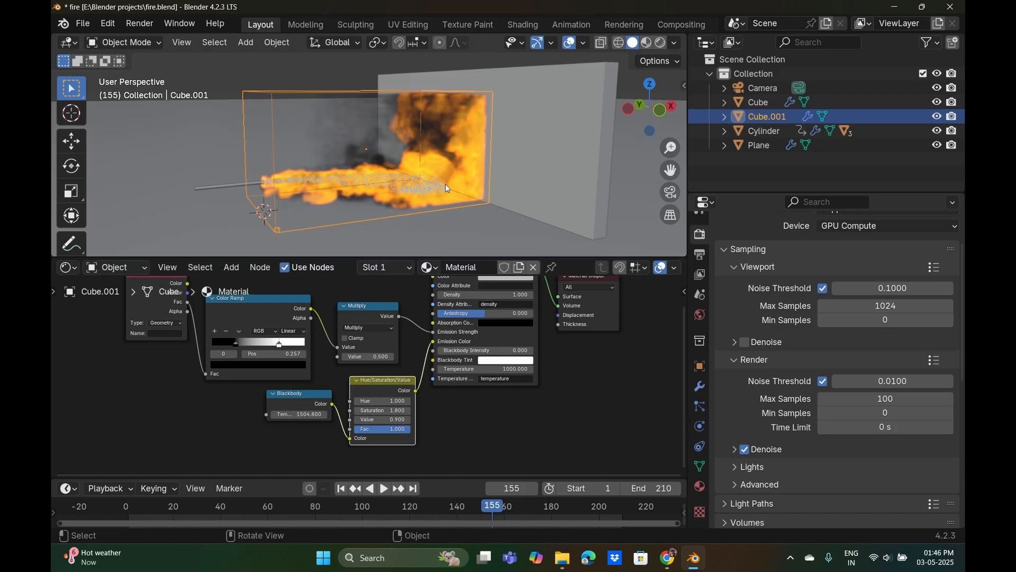
Preview the scene in rendered shading and add a Sun light.
click(661, 45)
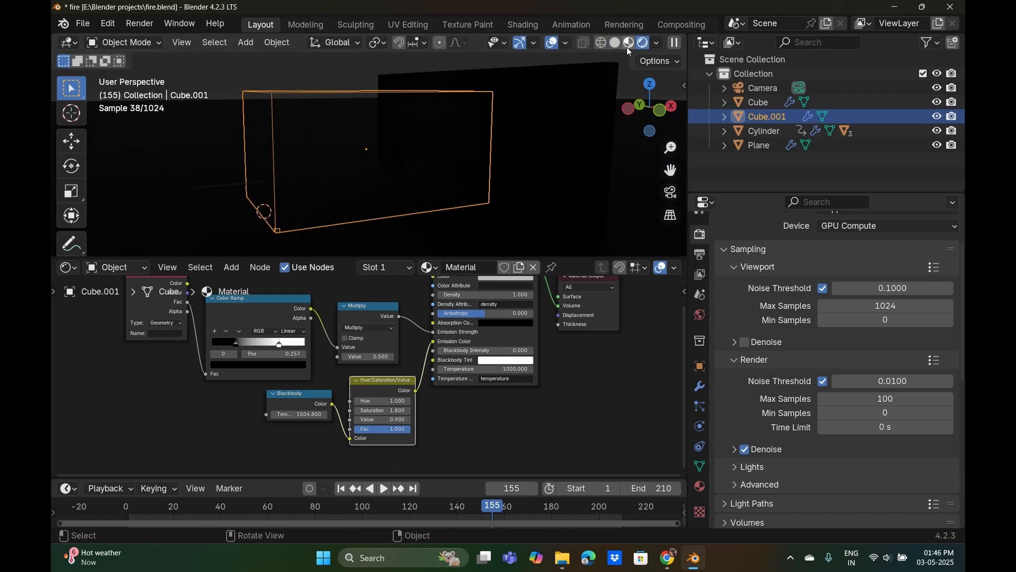
middle_drag(534, 128, 472, 155)
key(shift+a)
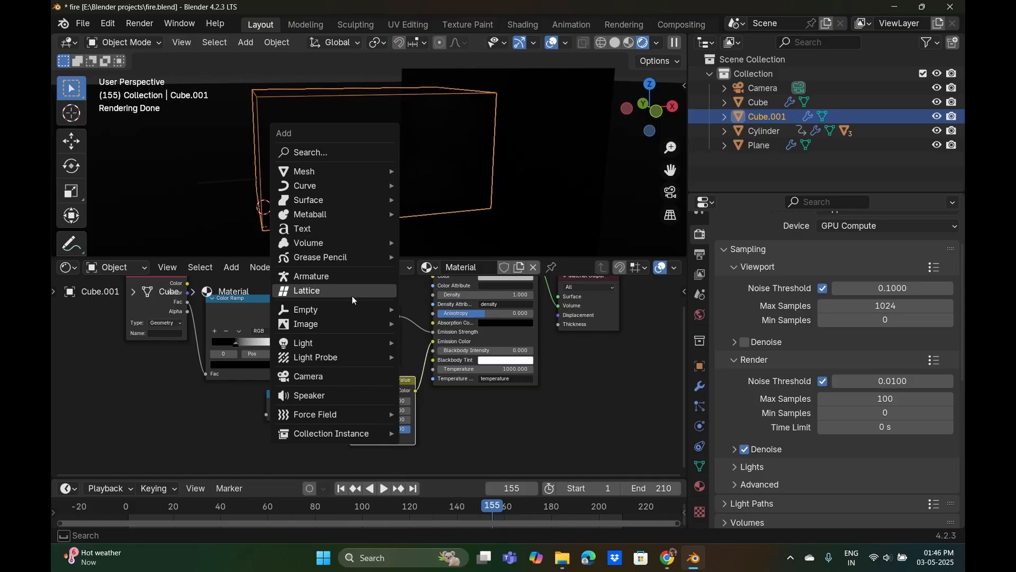
mouse_move(344, 344)
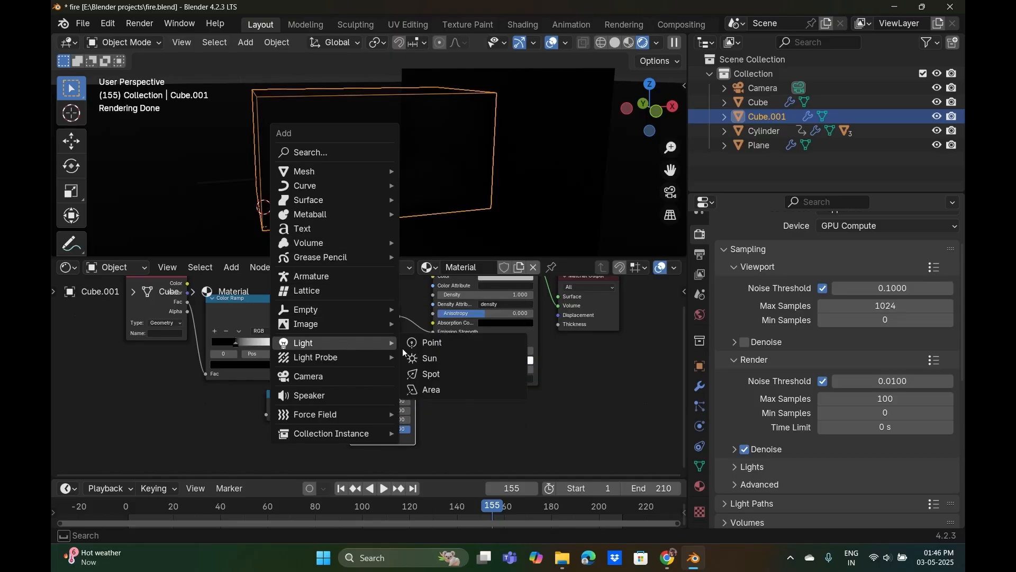
click(432, 362)
Raise the Sun light along the Z axis above the flame setup and adjust its position freely.
middle_drag(336, 189, 345, 172)
key(g)
key(z)
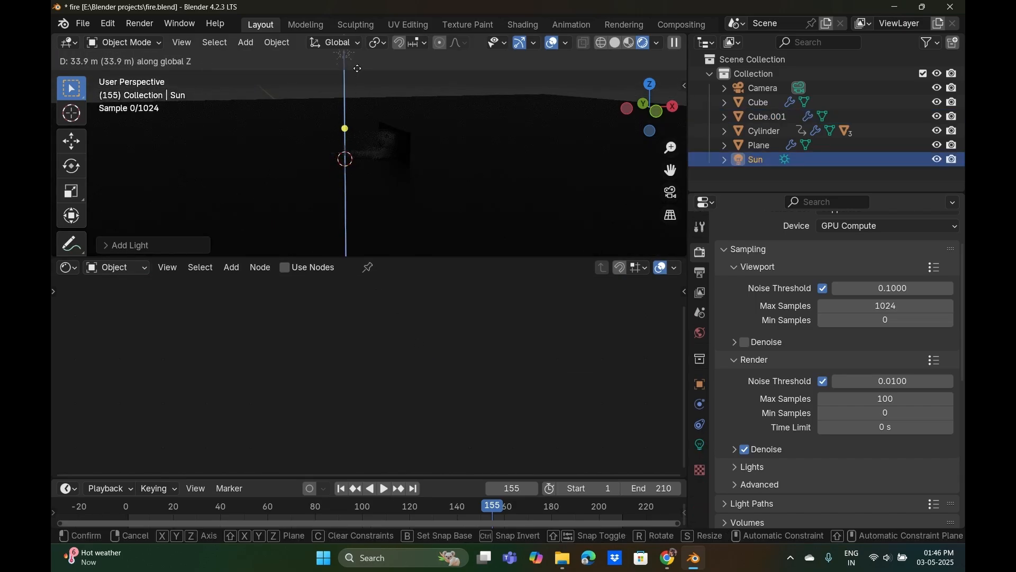
click(361, 151)
scroll(360, 145, up, 2)
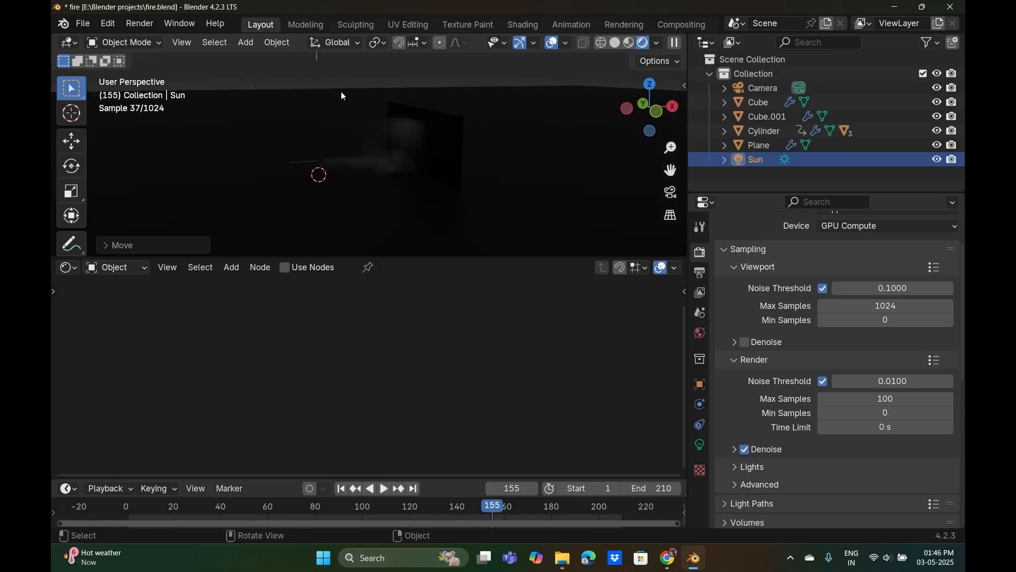
scroll(324, 66, down, 1)
key(g)
click(364, 99)
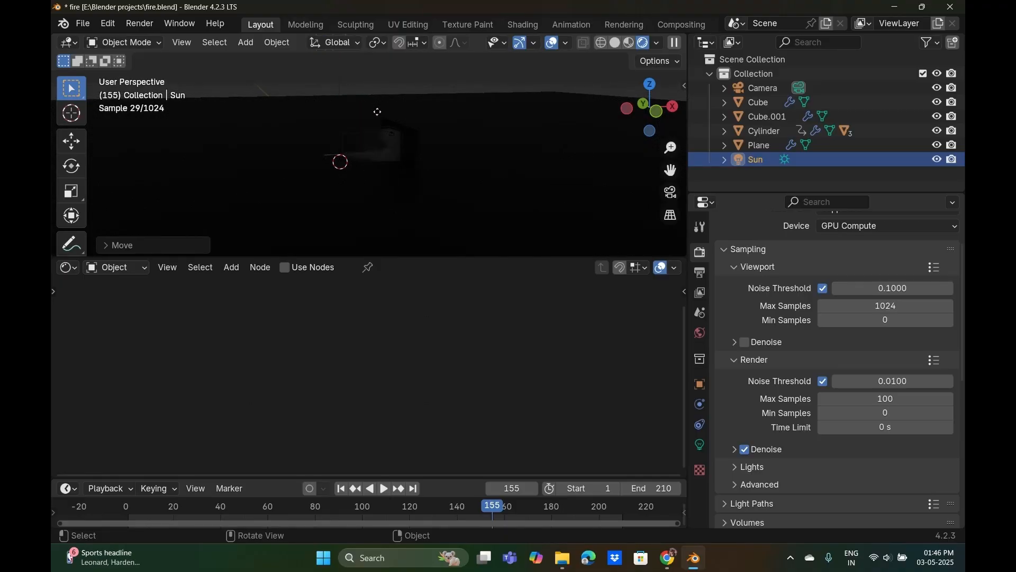
Set the Sun light's strength to 2.7 and examine the lit gas up close.
click(700, 444)
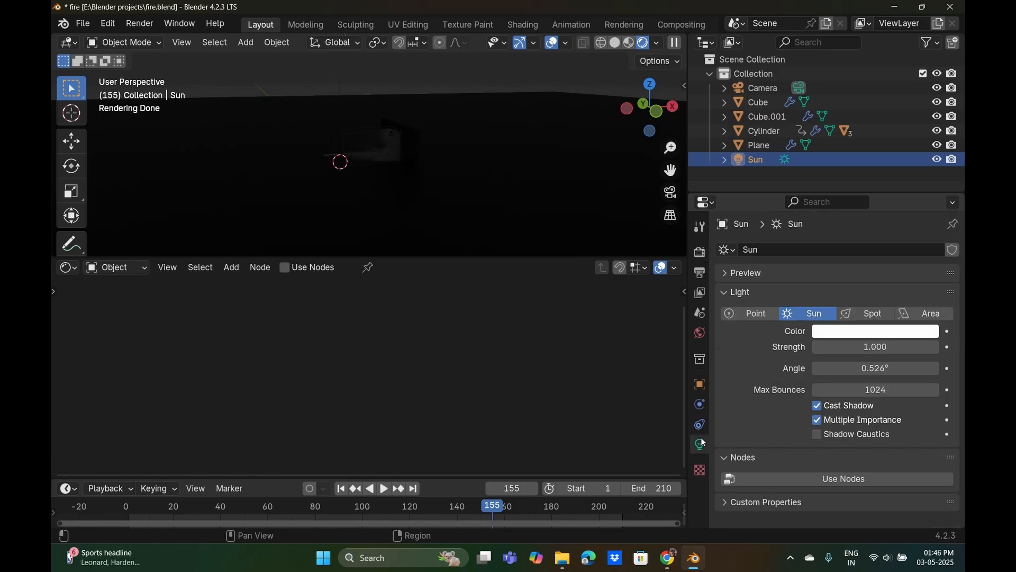
drag(874, 347, 894, 346)
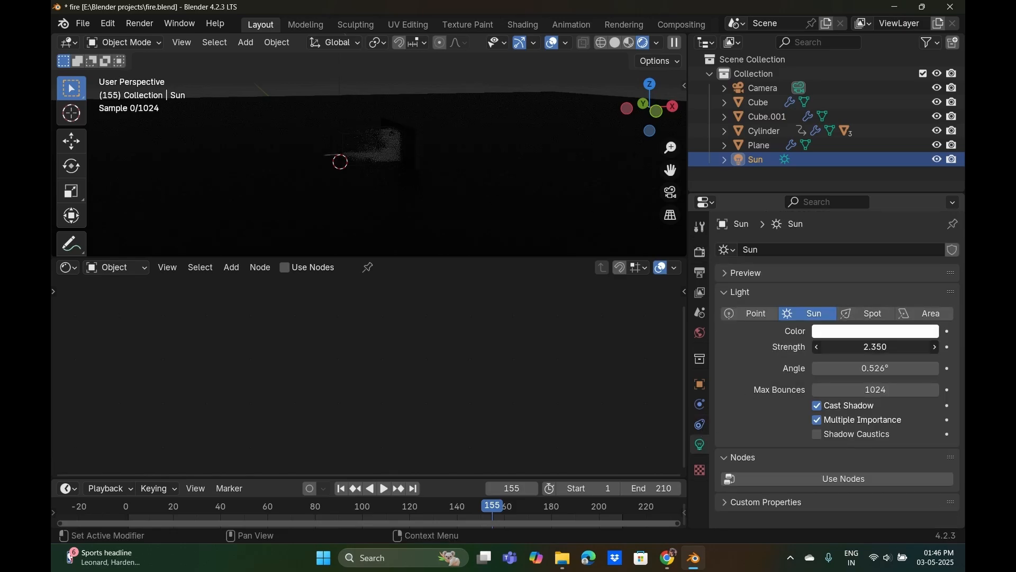
scroll(389, 159, up, 8)
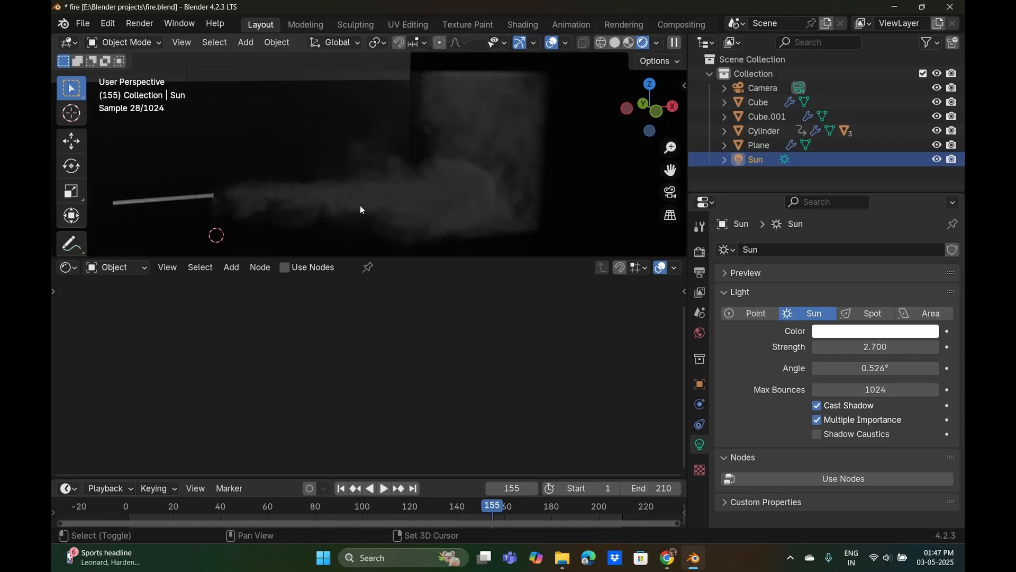
shift+middle_drag(362, 209, 354, 176)
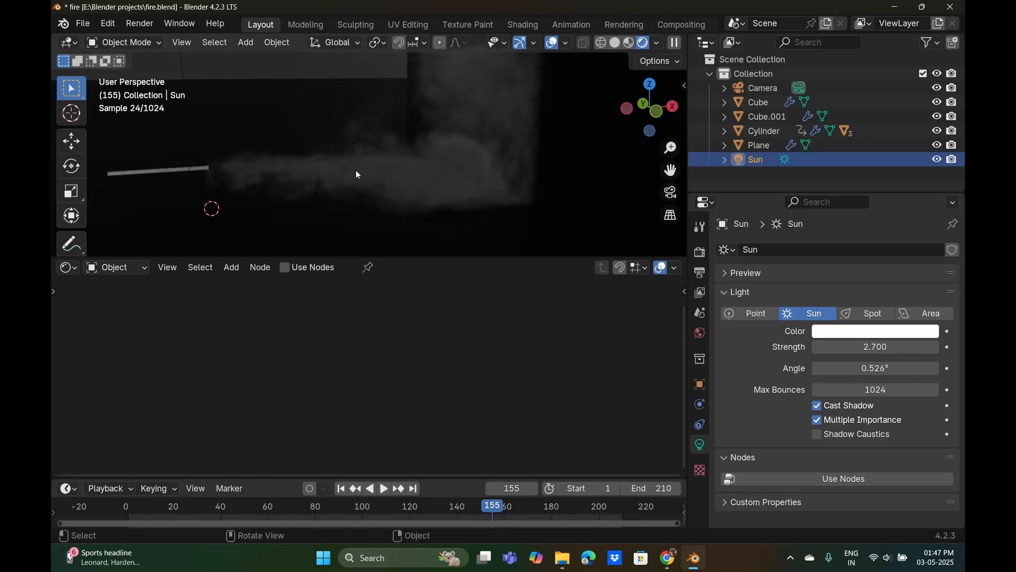
shift+middle_drag(398, 186, 318, 243)
Set the Sun light's strength to 10 while the animation plays, and stop playback at frame 123.
key(space)
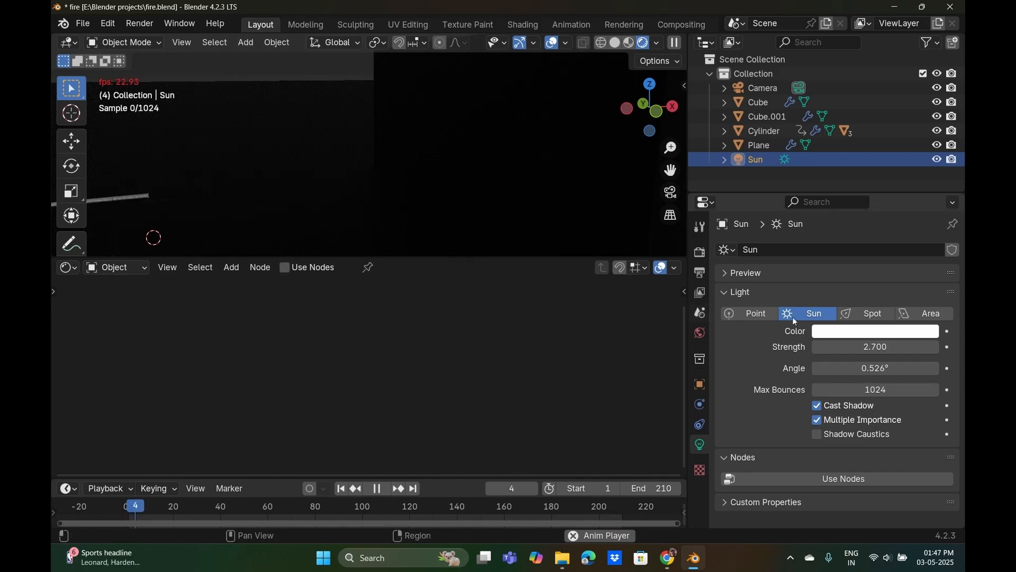
drag(876, 346, 934, 347)
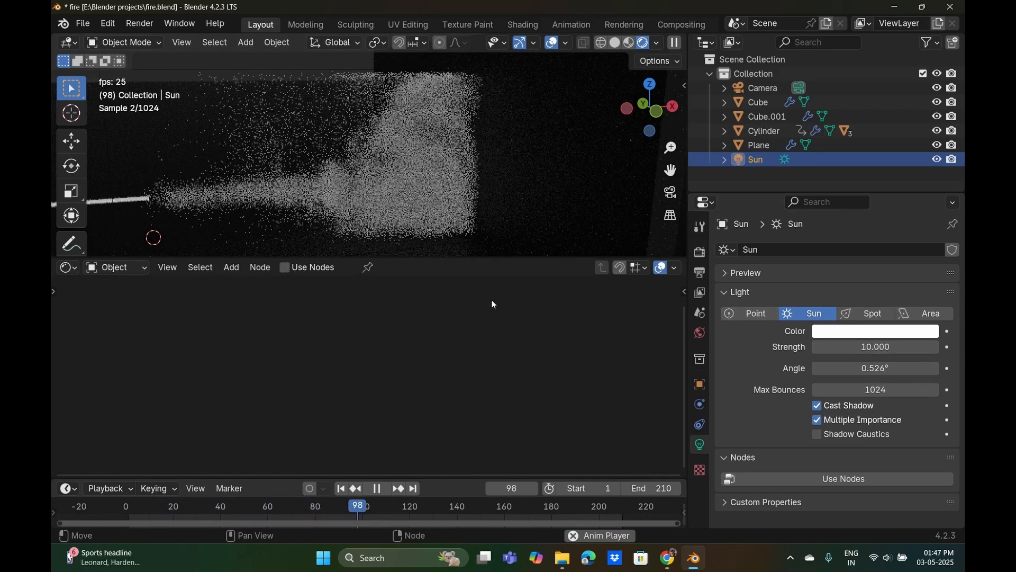
key(space)
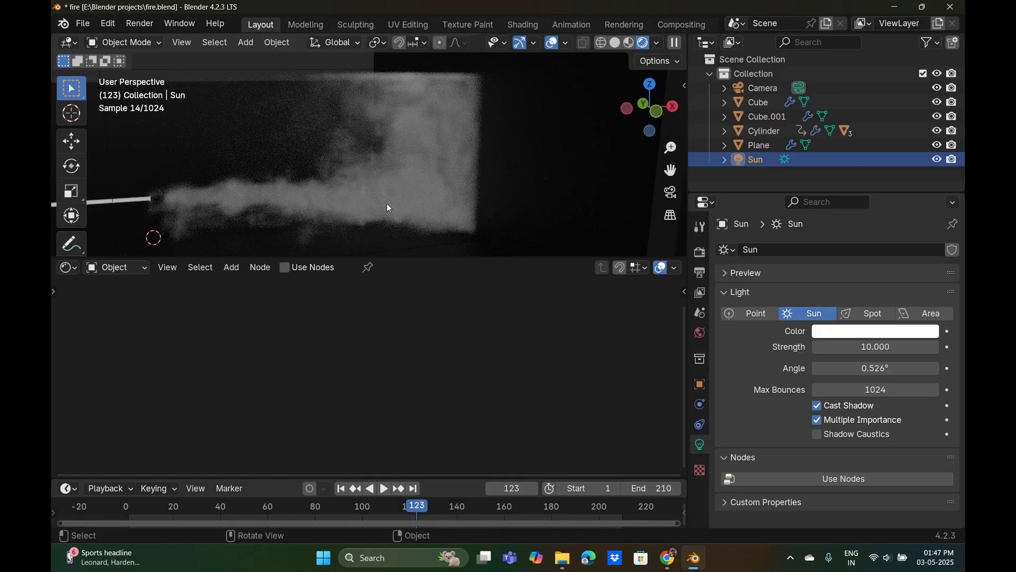
middle_drag(388, 207, 360, 186)
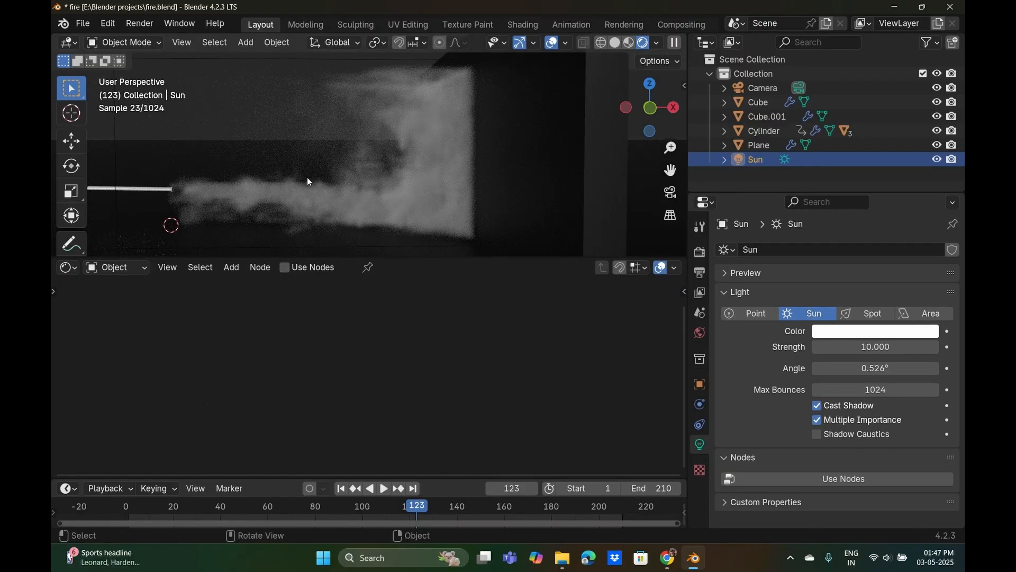
Make the Plane active and delete the Principled BSDF node from its material.
click(302, 120)
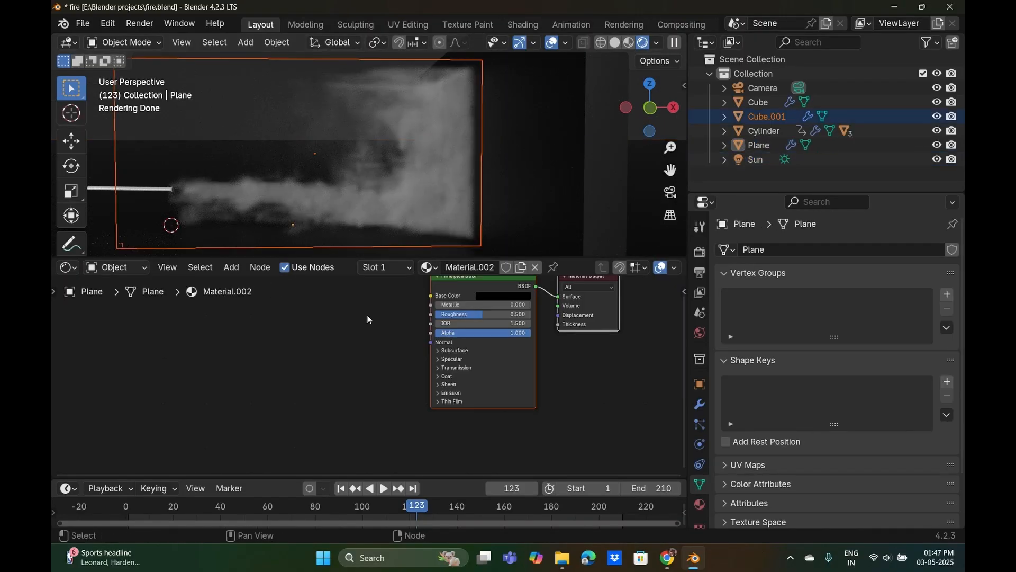
middle_drag(389, 329, 398, 368)
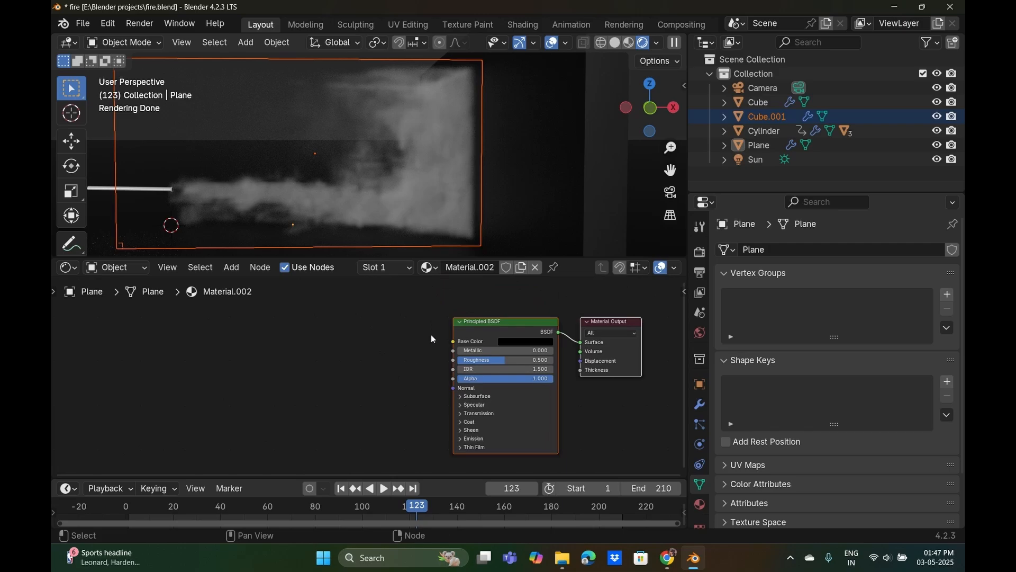
scroll(249, 123, down, 3)
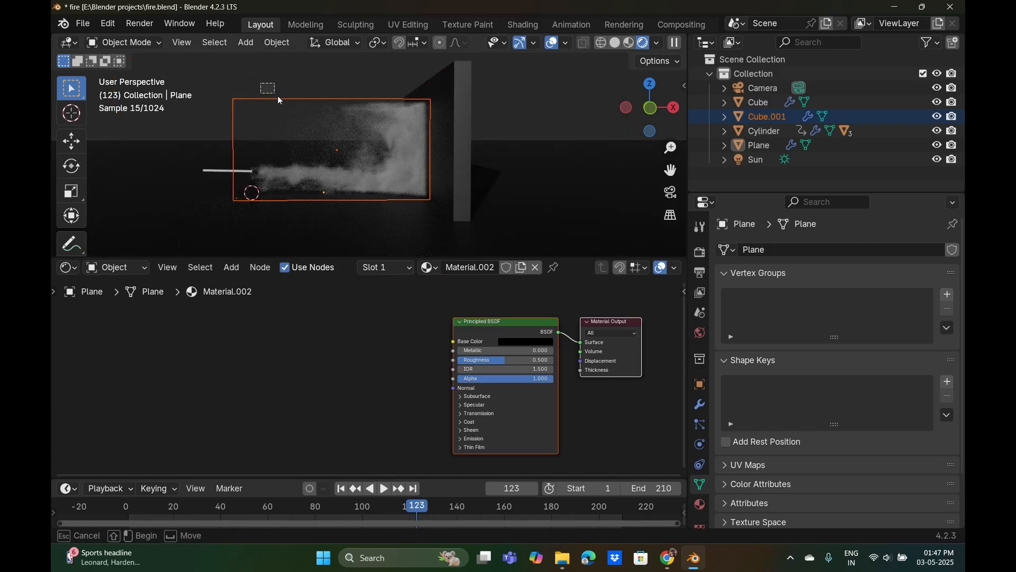
scroll(295, 143, up, 4)
scroll(518, 326, down, 1)
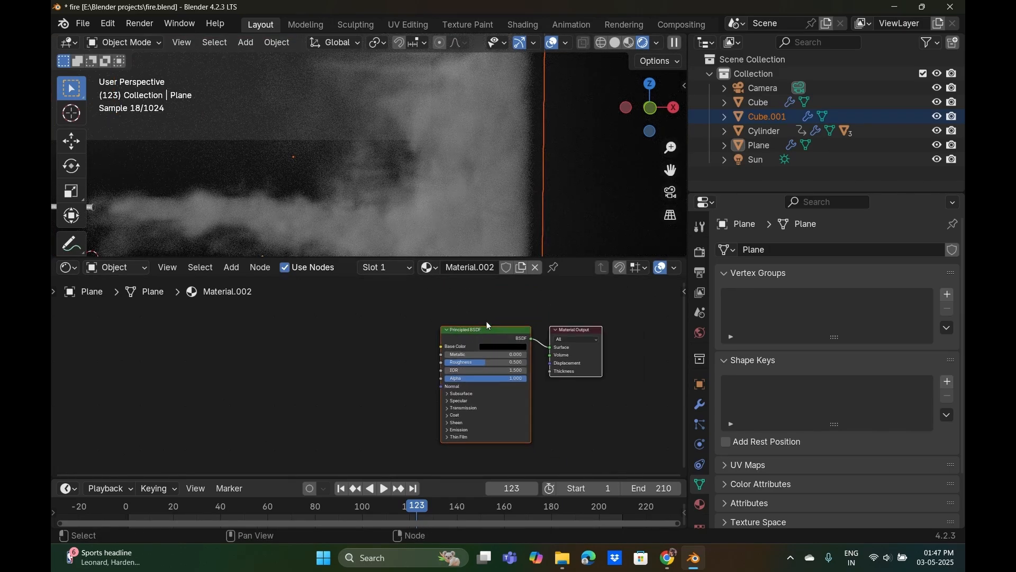
click(487, 329)
key(Delete)
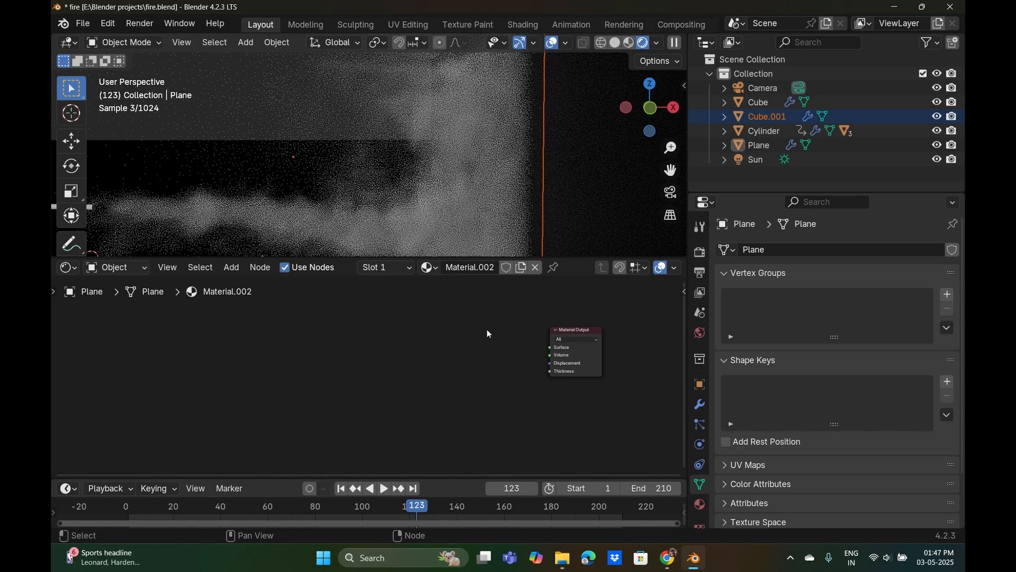
Add a Principled Volume node linked to the Material Output's Volume input in Material.002.
drag(550, 363, 365, 352)
text(p)
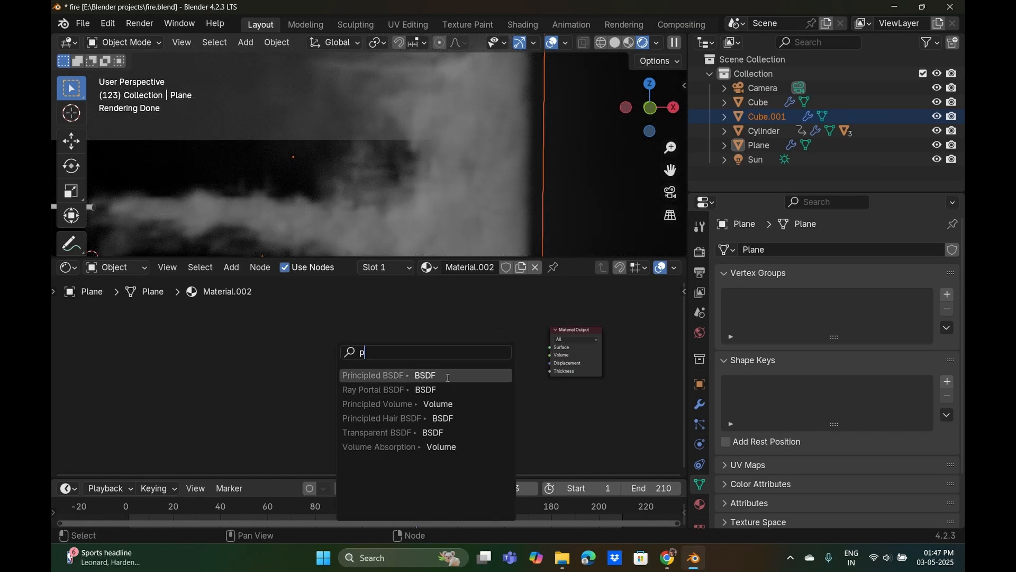
text(rincipal)
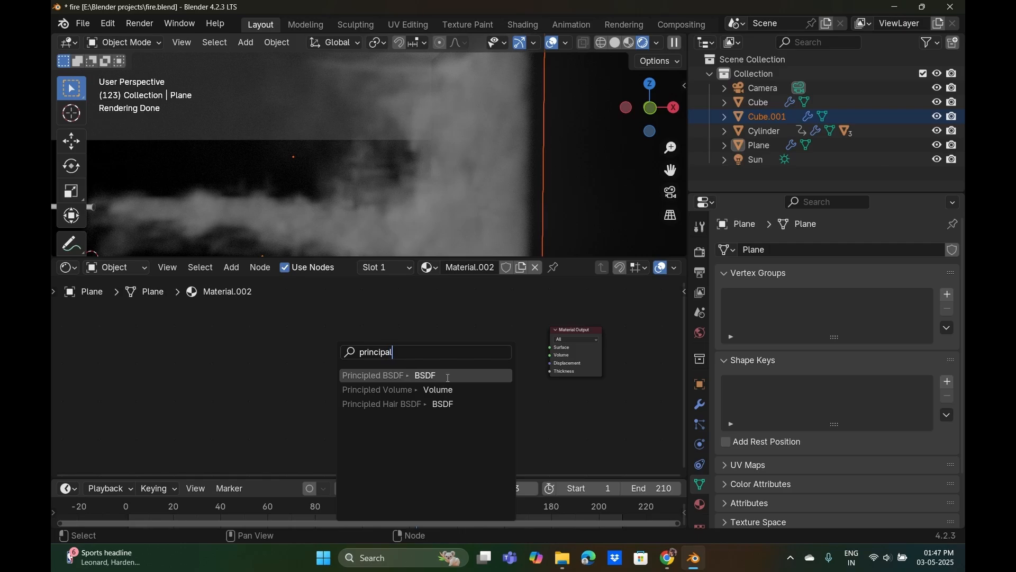
click(439, 389)
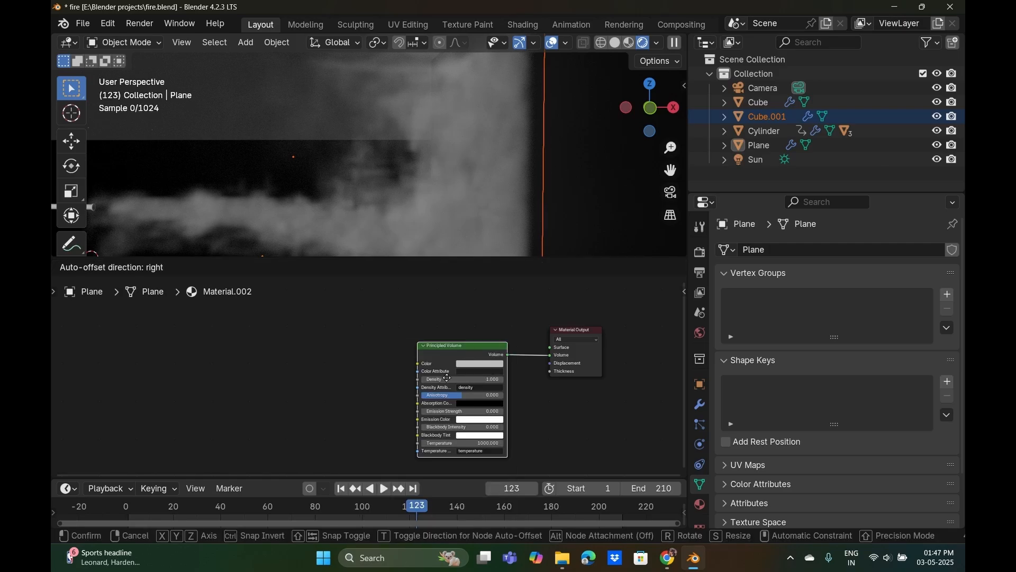
click(443, 353)
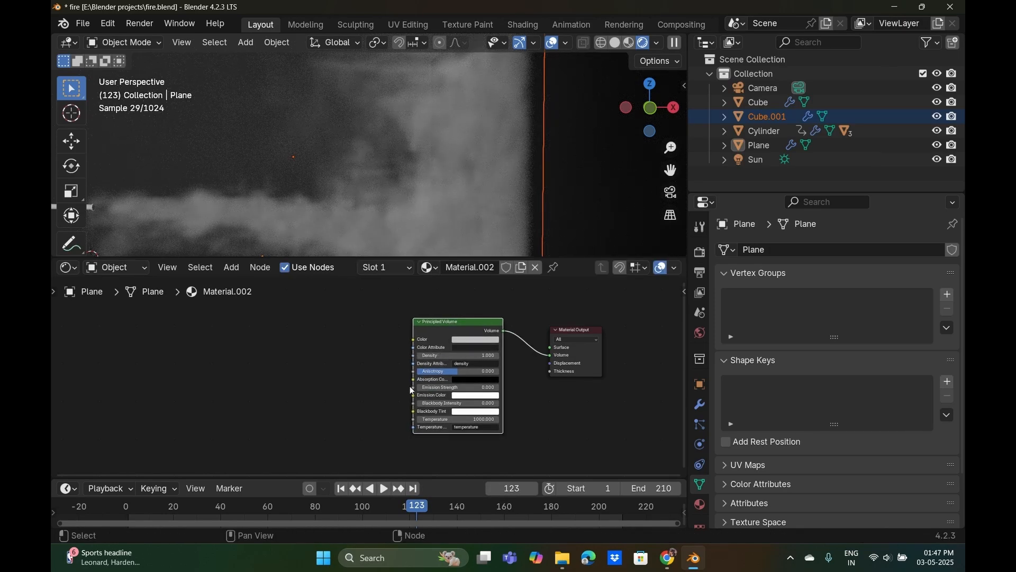
Add an Attribute node to the left of the Principled Volume node.
scroll(352, 218, down, 1)
shift+middle_drag(352, 206, 384, 203)
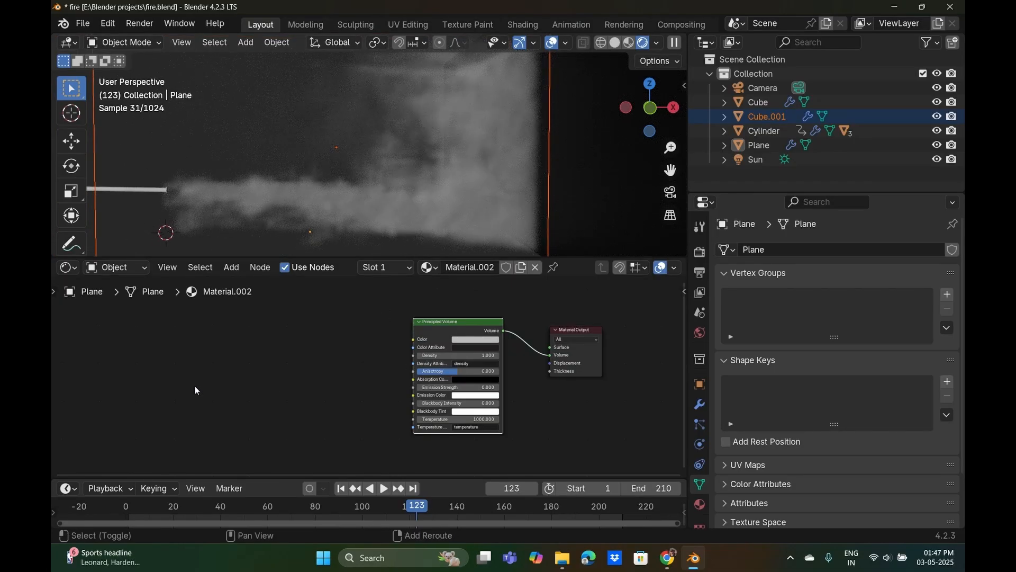
key(shift+a)
text(attr)
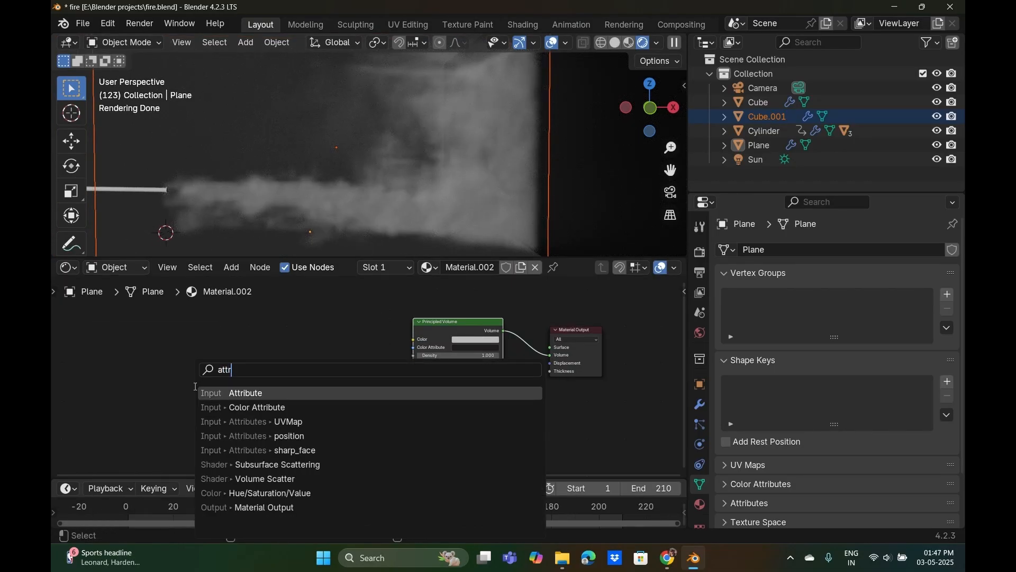
text(ibute)
key(Return)
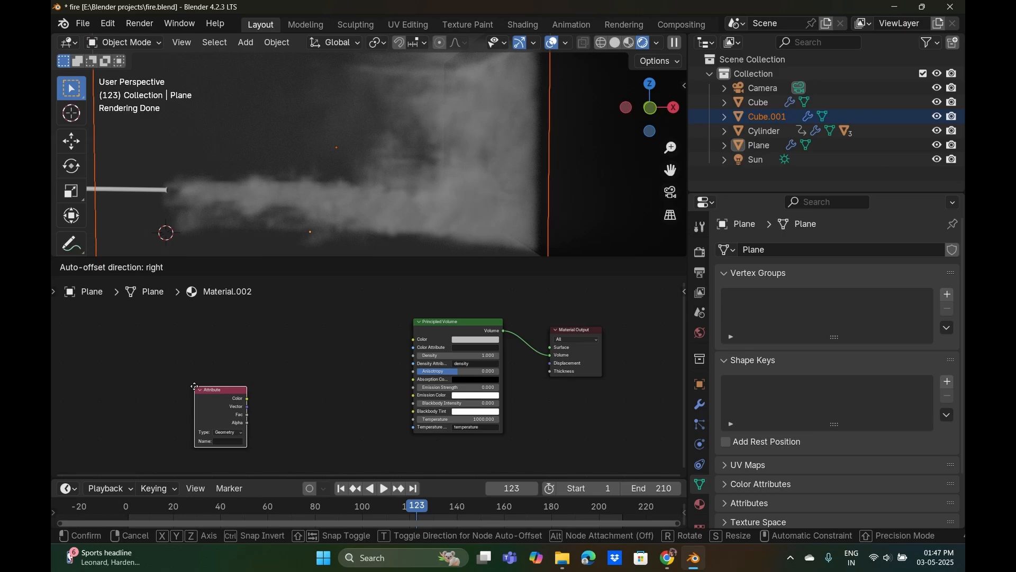
click(121, 371)
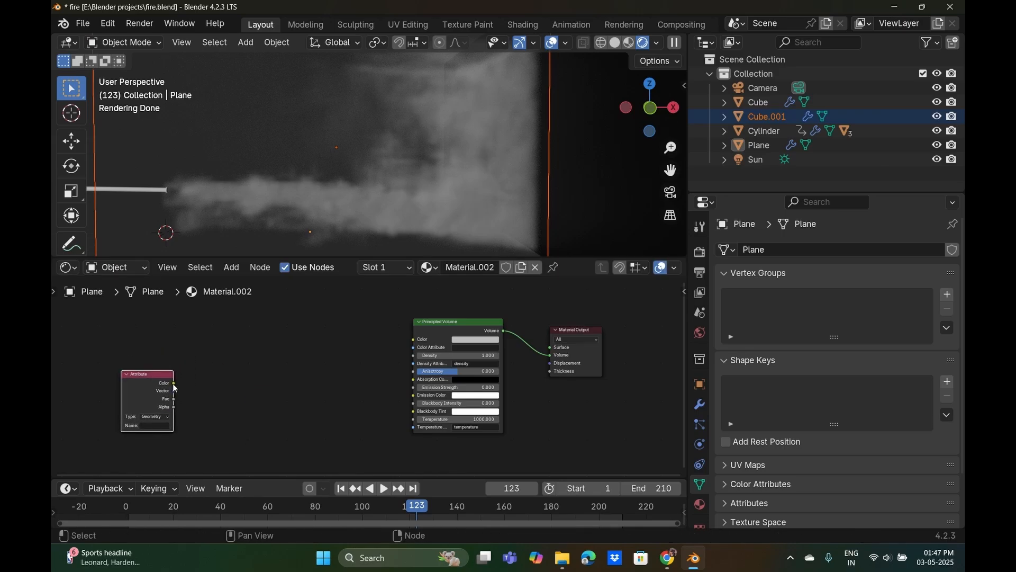
Add a Color Ramp node driven by the Attribute node's Fac output.
drag(173, 399, 194, 380)
text(c)
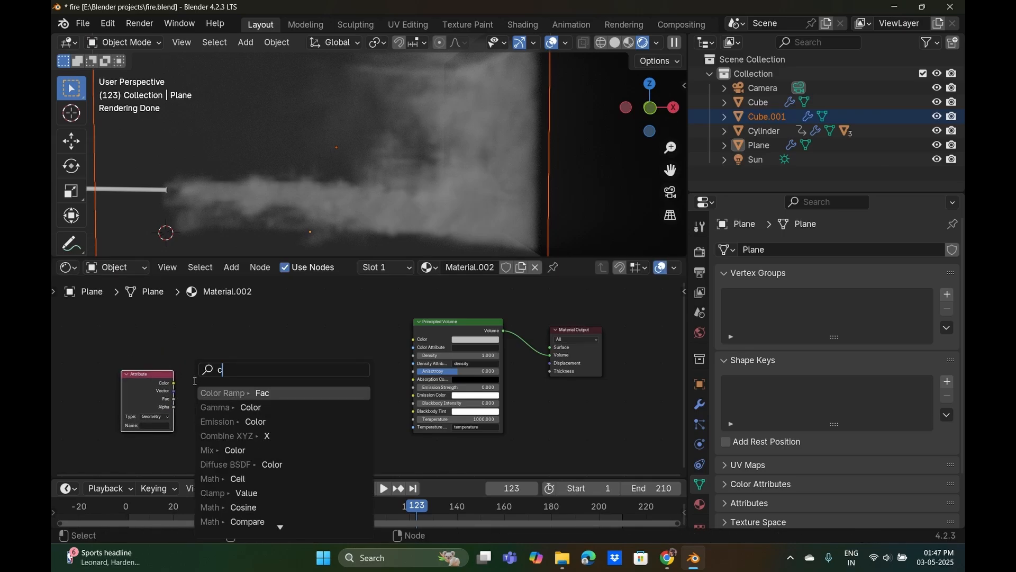
text(olor ra)
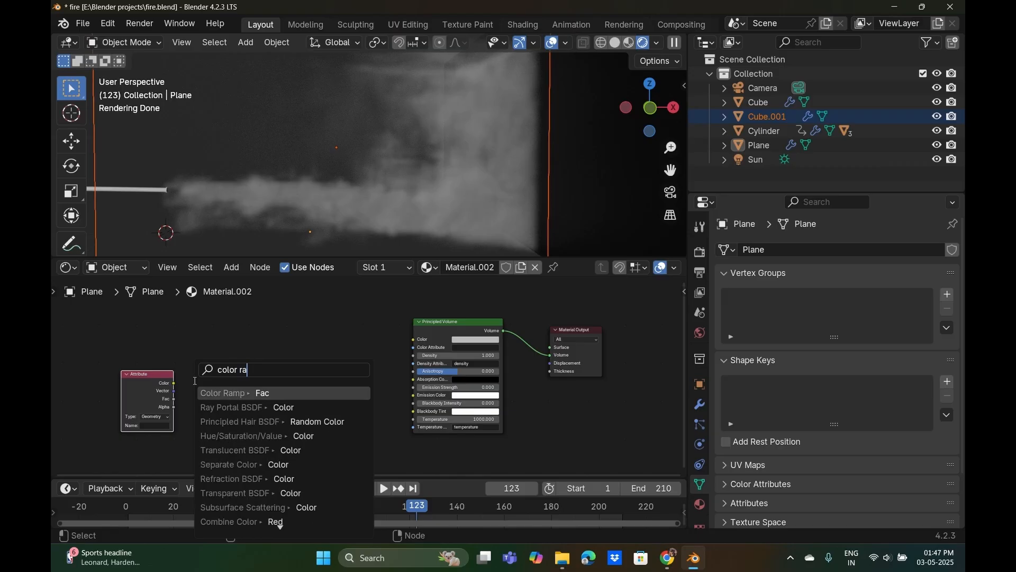
key(Return)
click(194, 381)
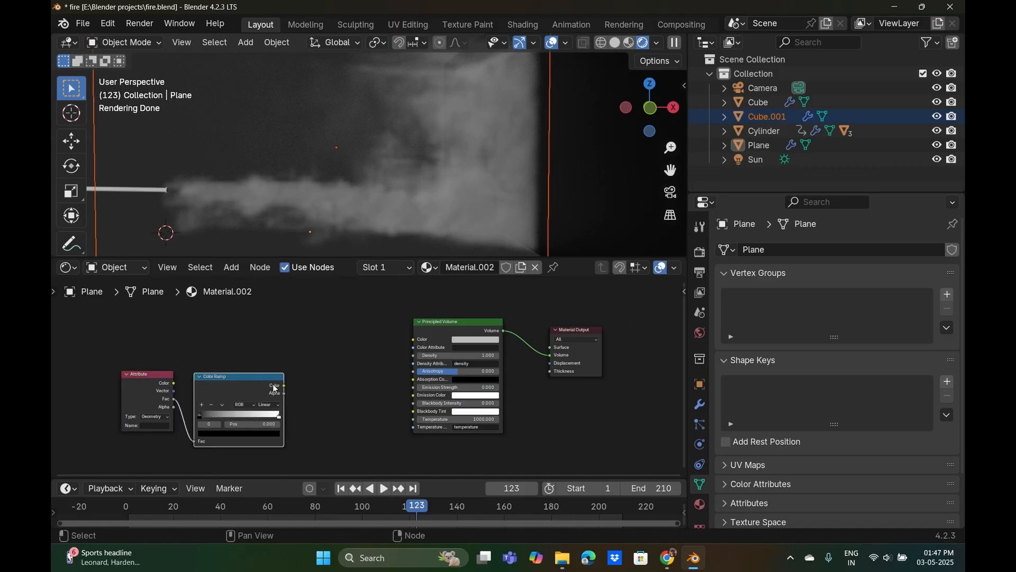
Insert a Math node set to Multiply between the Color Ramp's Color output and the Principled Volume's Emission Strength.
drag(284, 385, 315, 381)
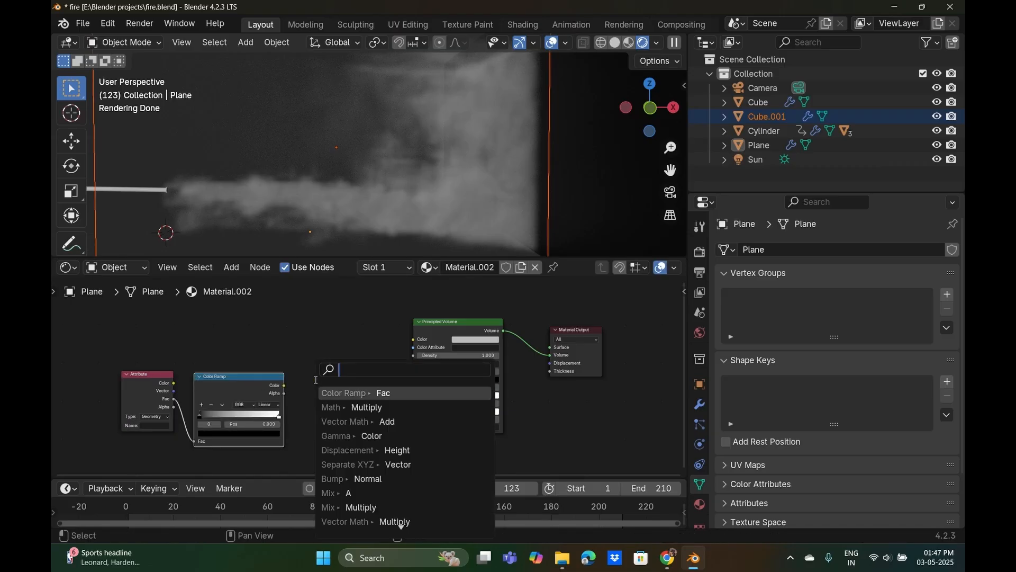
text(multip)
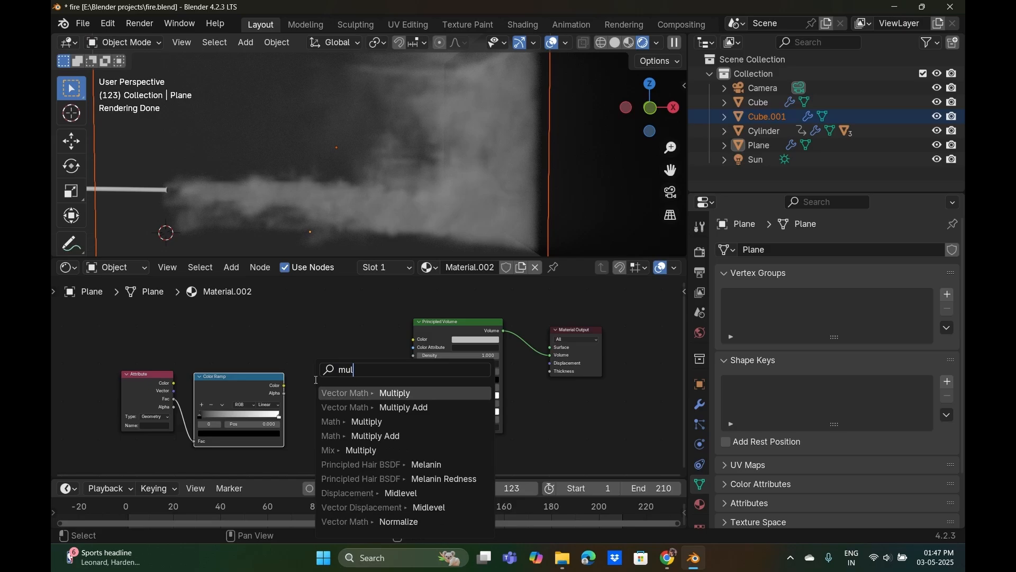
key(Down)
key(Down)
key(Return)
click(315, 379)
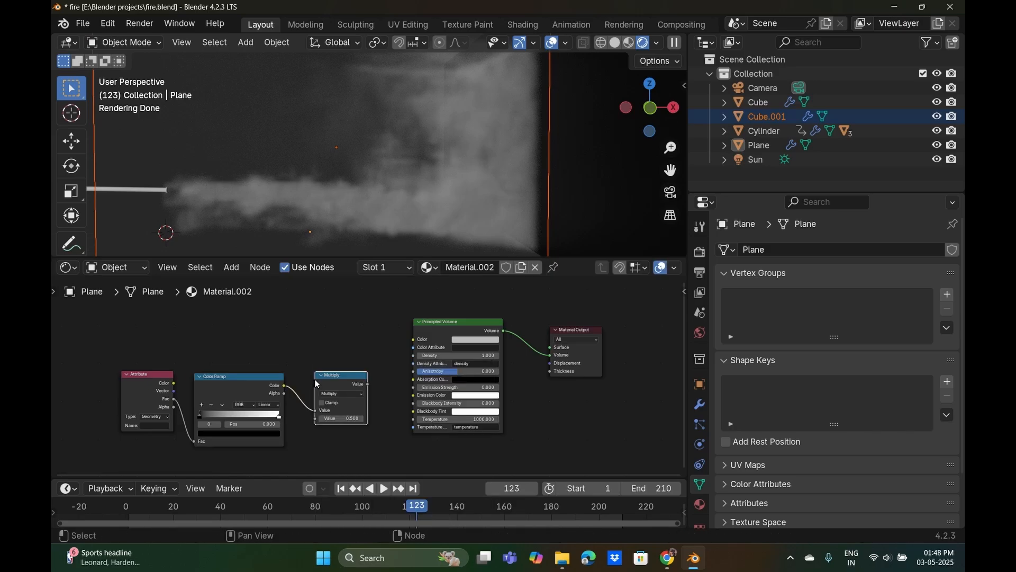
drag(369, 385, 413, 387)
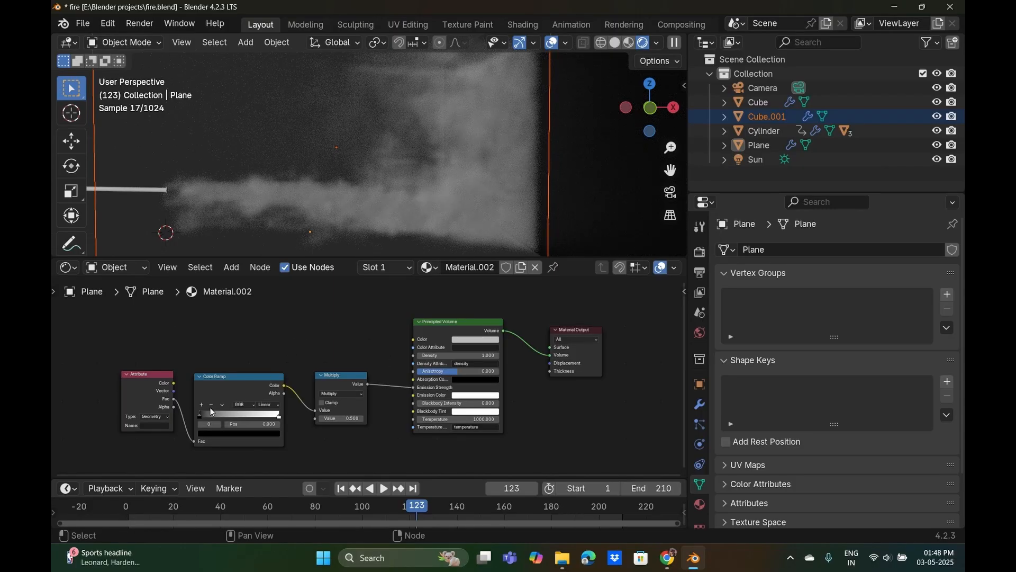
Narrow the Color Ramp's gradient by moving the black stop inward and the white stop to position 0.357.
drag(199, 418, 227, 416)
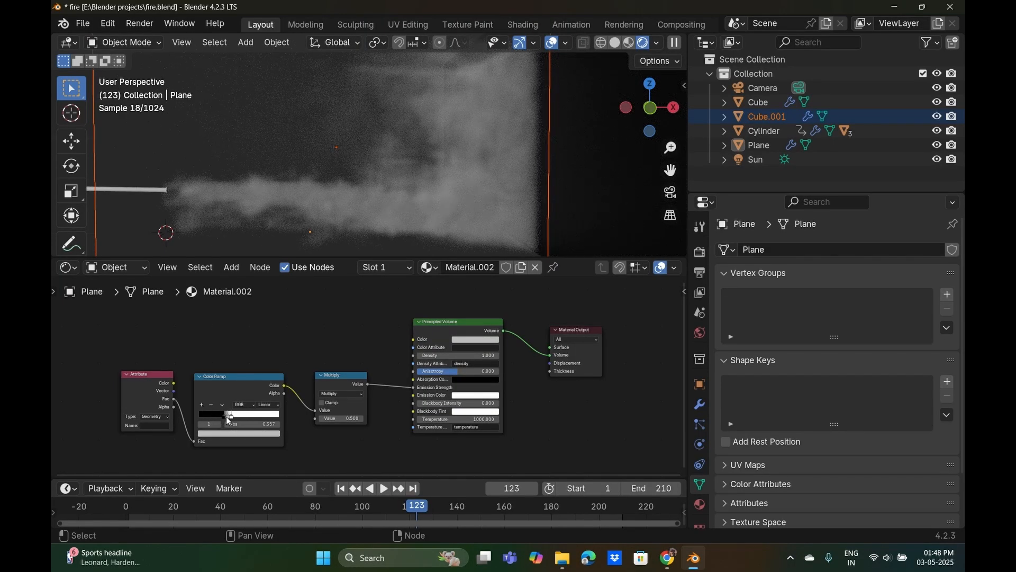
Set the Color Ramp's third stop to black, narrow the spacing between the stops, and play the simulation briefly.
click(246, 434)
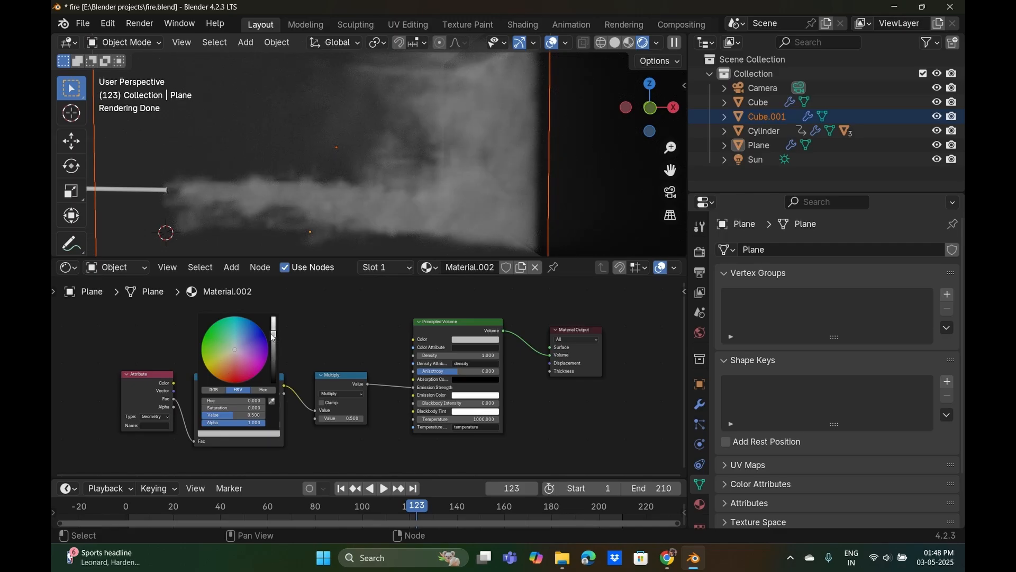
drag(275, 332, 273, 381)
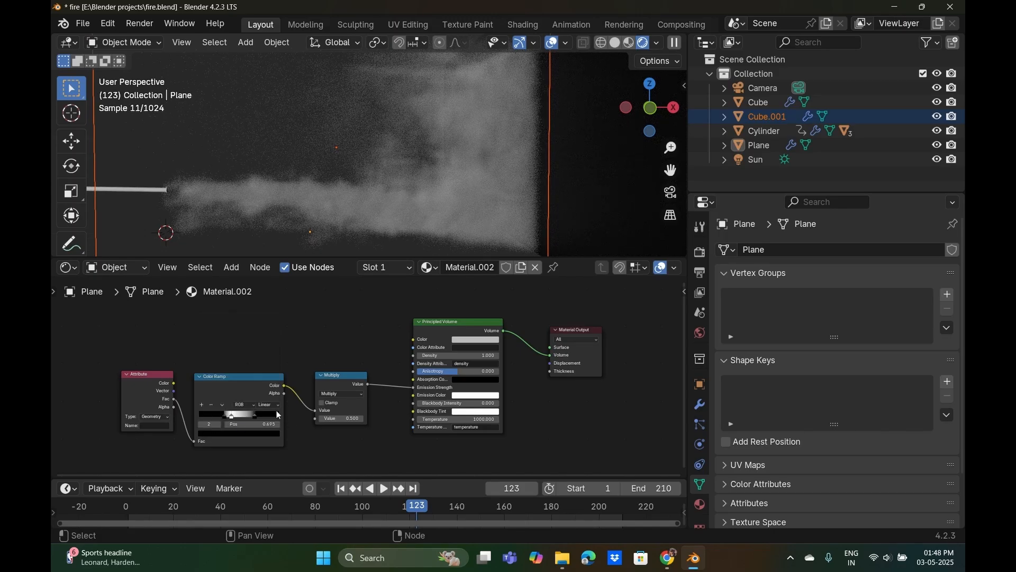
drag(253, 414, 224, 415)
key(space)
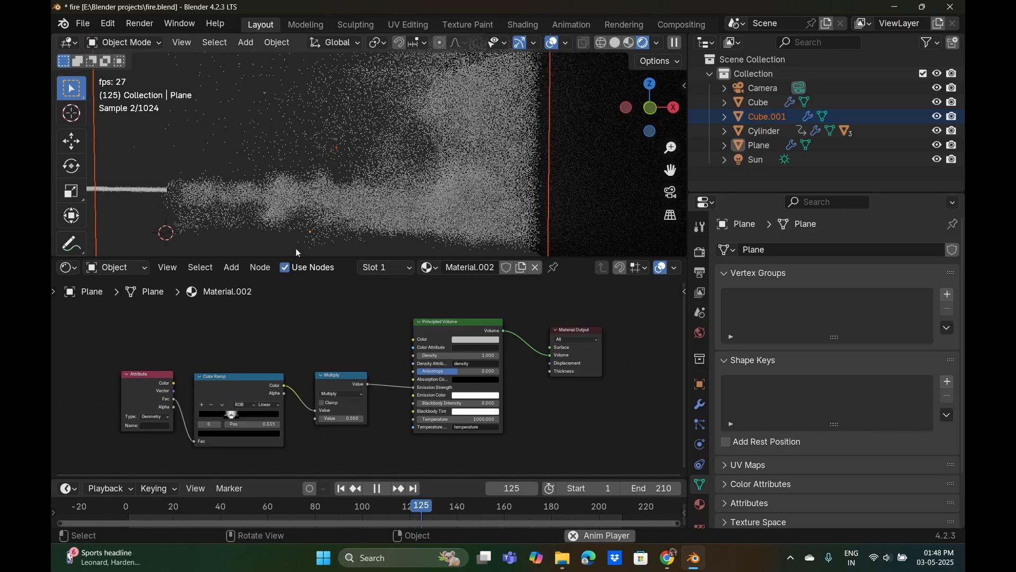
key(space)
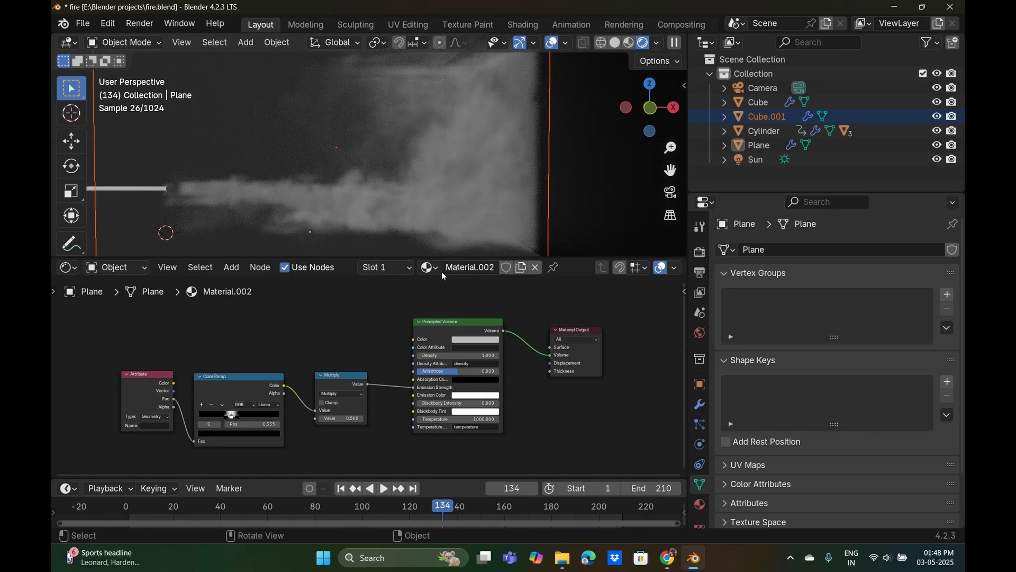
Move the Color Ramp's white stop to 0.454 and the last black stop to 0.523, and set the Multiply value to 17.
drag(224, 415, 228, 414)
click(231, 416)
drag(236, 418, 239, 421)
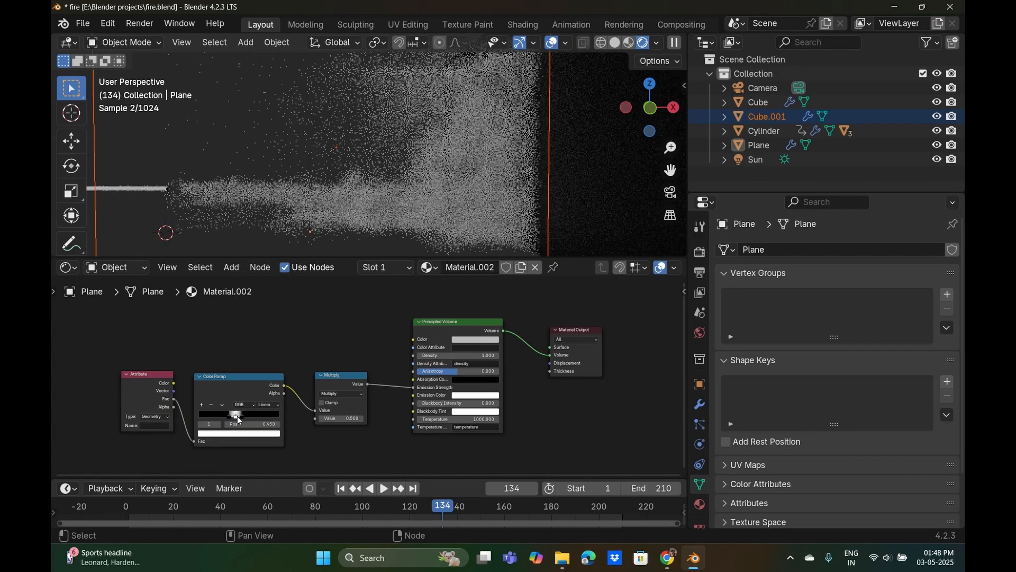
click(230, 417)
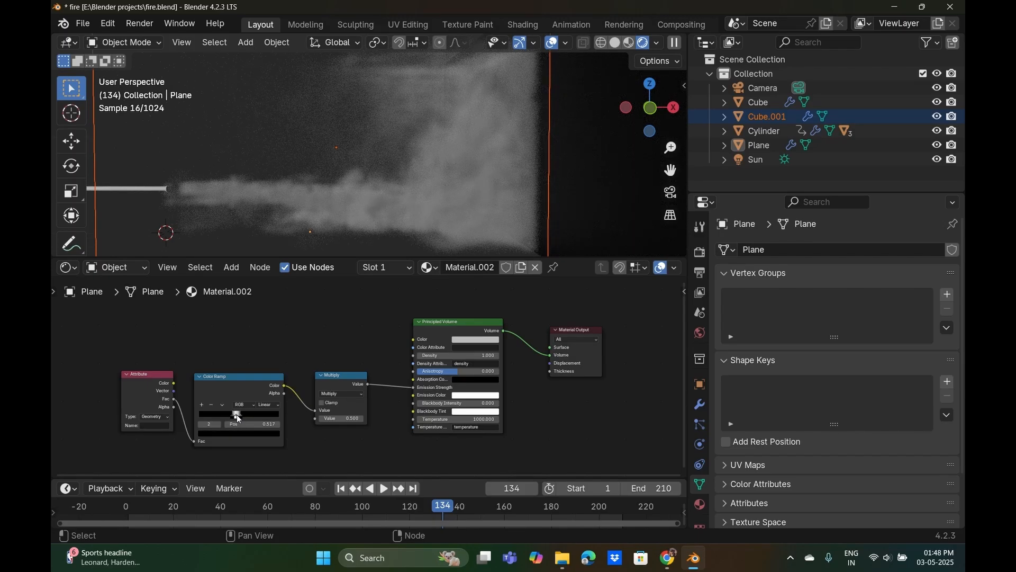
click(236, 415)
ctrl+click(239, 414)
drag(336, 418, 485, 419)
Drive the Principled Volume's Emission Color with a Blackbody node placed below the Multiply node, with its temperature at about 1500.
drag(413, 395, 346, 442)
text(black)
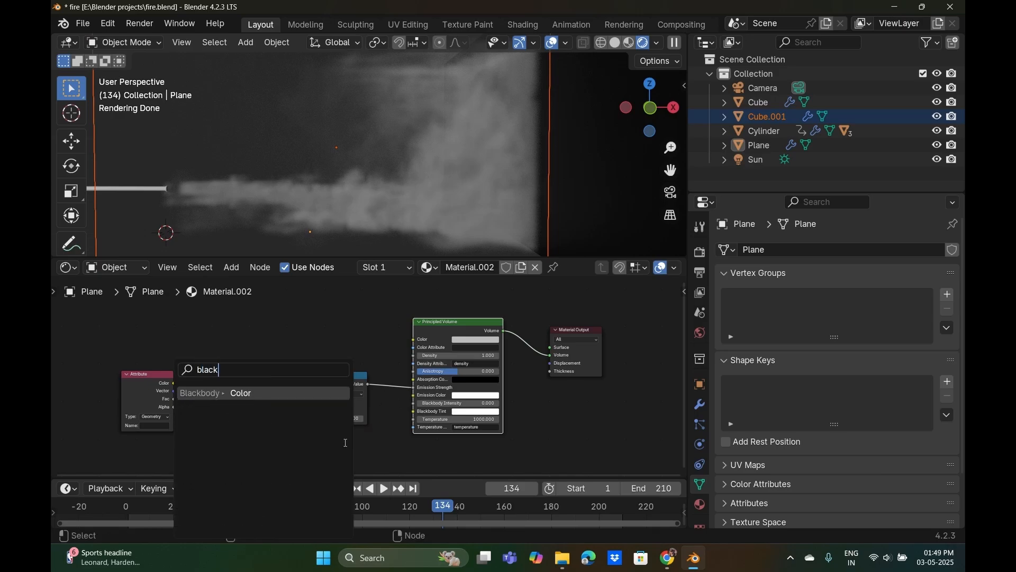
text(body)
key(Return)
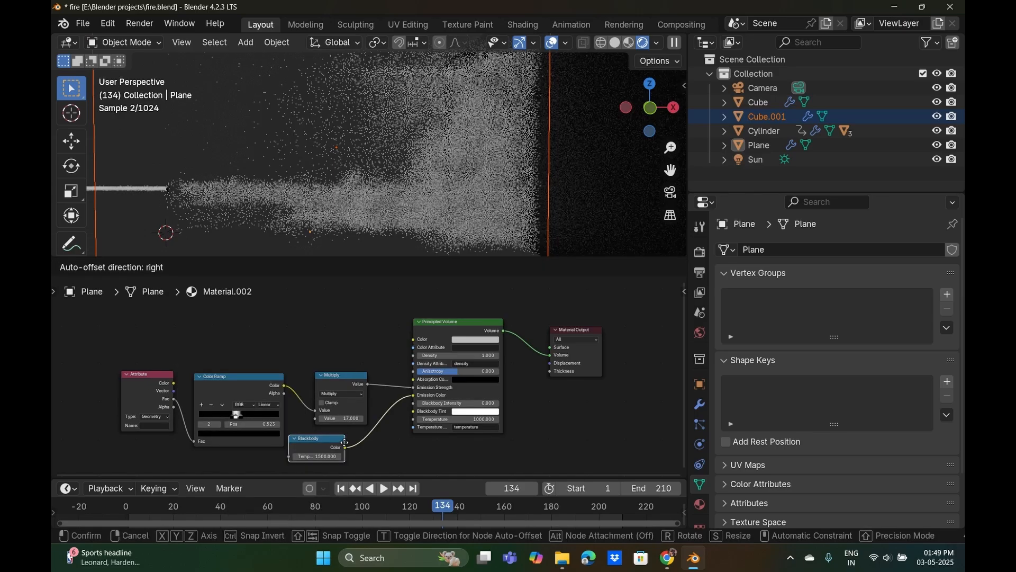
click(347, 446)
drag(317, 460, 319, 460)
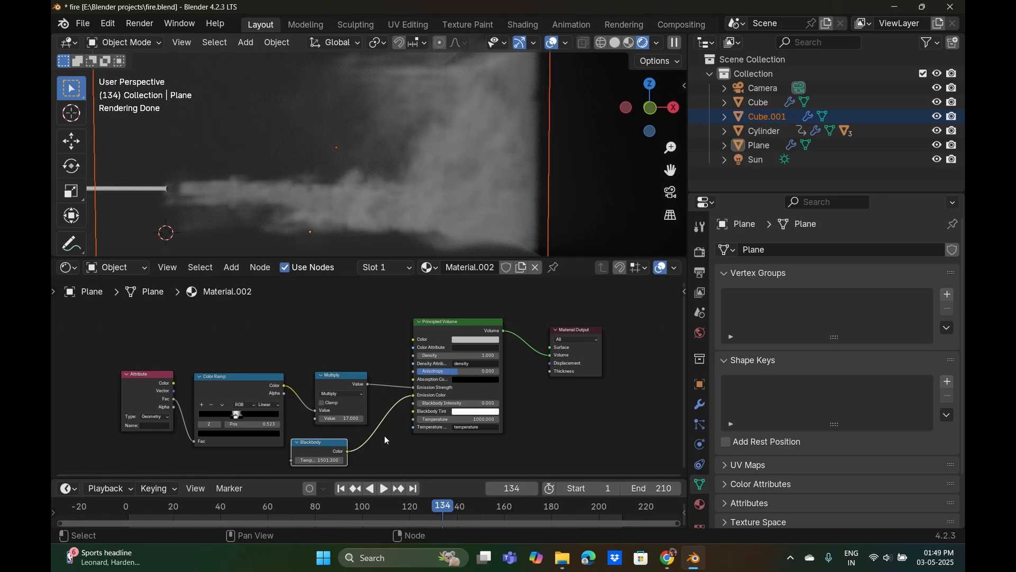
Insert a Hue/Saturation/Value node between the Blackbody node and the Emission Color input, and adjust its hue and saturation.
key(shift+a)
click(366, 353)
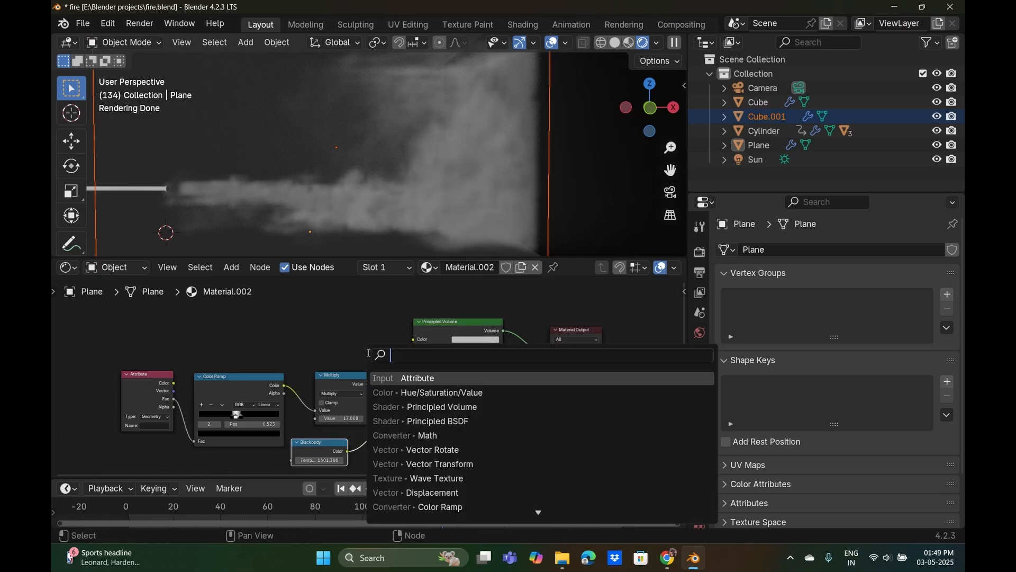
click(402, 392)
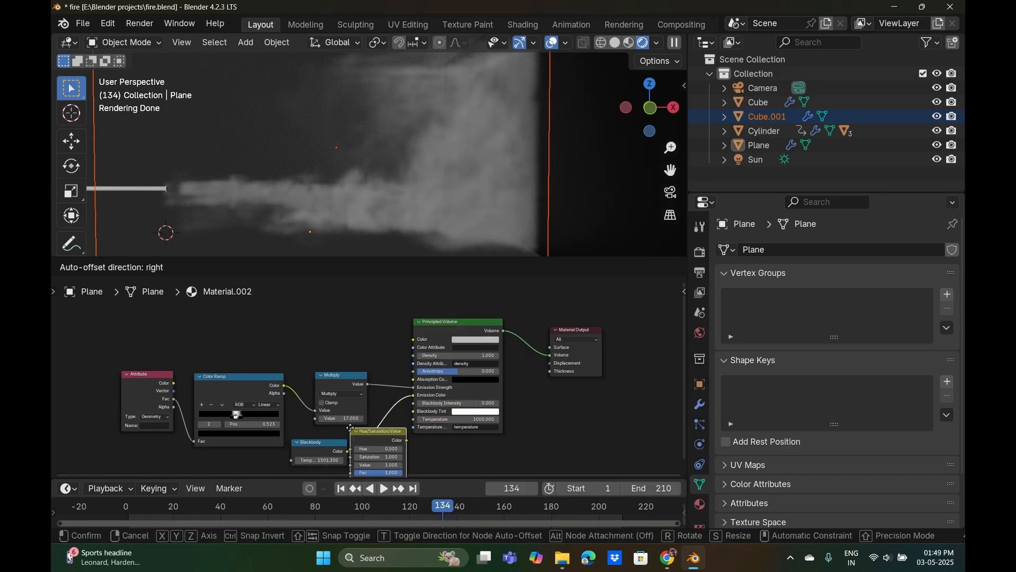
click(390, 435)
mouse_move(389, 450)
mouse_down()
mouse_move(418, 450)
mouse_move(368, 456)
mouse_move(382, 449)
mouse_move(370, 449)
mouse_up()
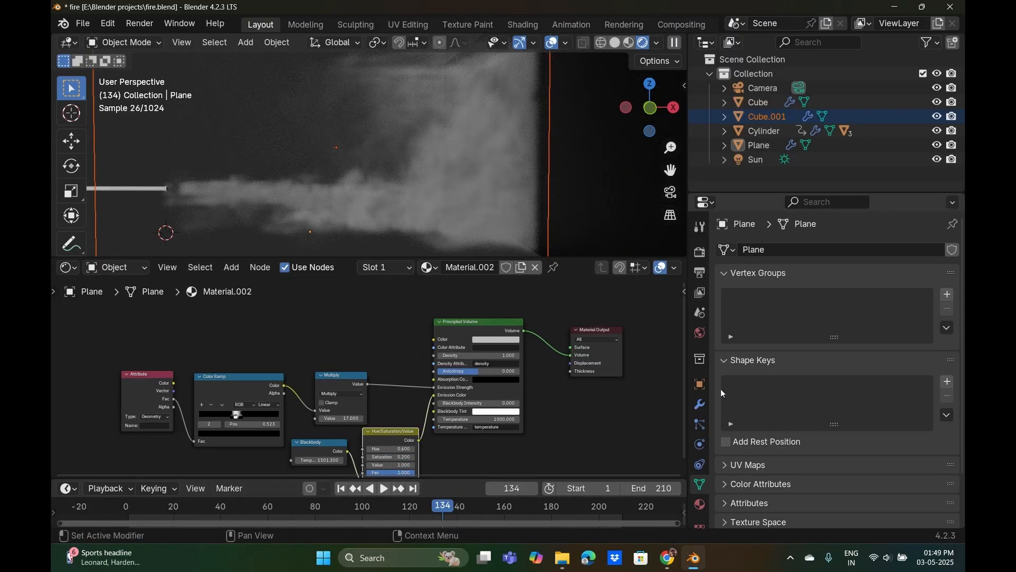
Compare the flame in solid shading with its appearance in rendered shading.
scroll(458, 213, down, 5)
scroll(426, 177, up, 5)
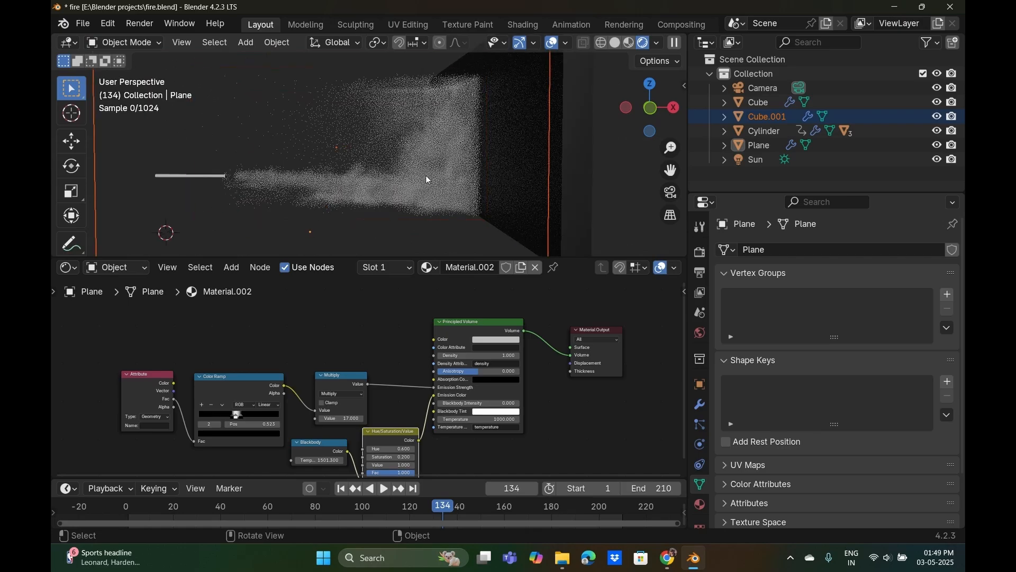
click(633, 45)
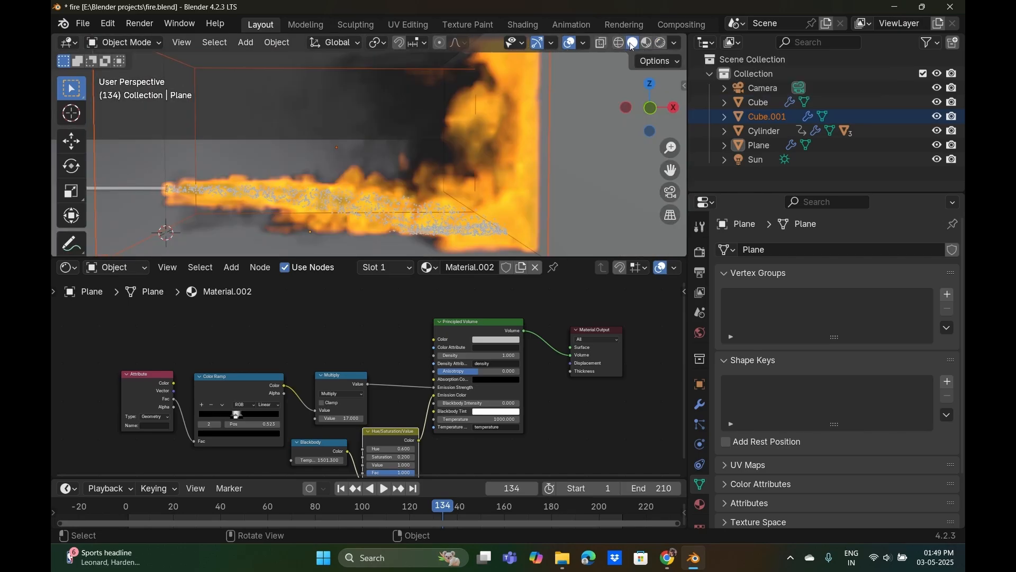
click(660, 45)
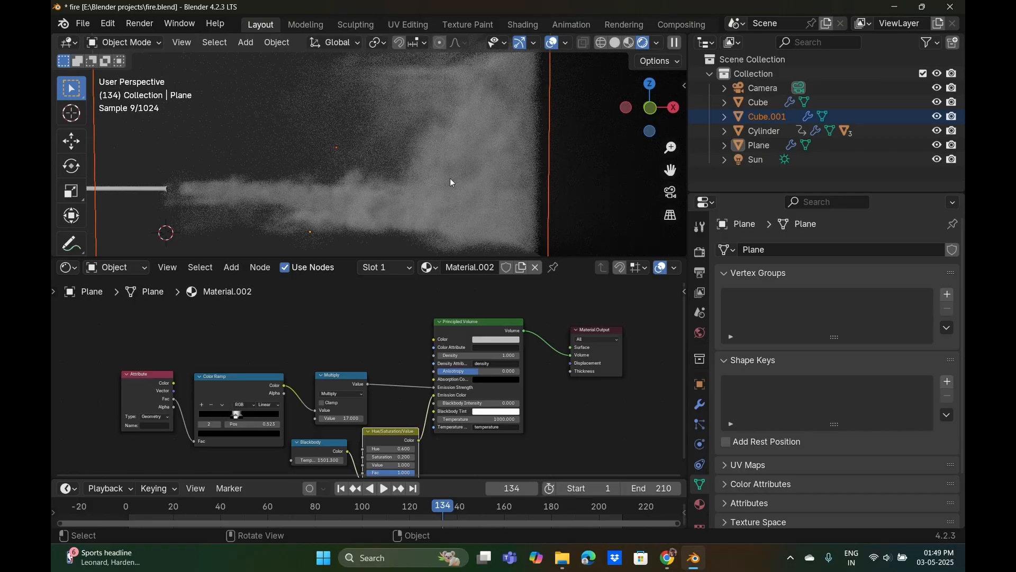
Examine the rendered flame from several distances and angles, and review the Plane's volume node setup.
middle_drag(304, 192, 359, 153)
scroll(312, 138, down, 5)
click(386, 101)
scroll(369, 119, up, 4)
click(368, 78)
scroll(365, 85, down, 4)
click(367, 87)
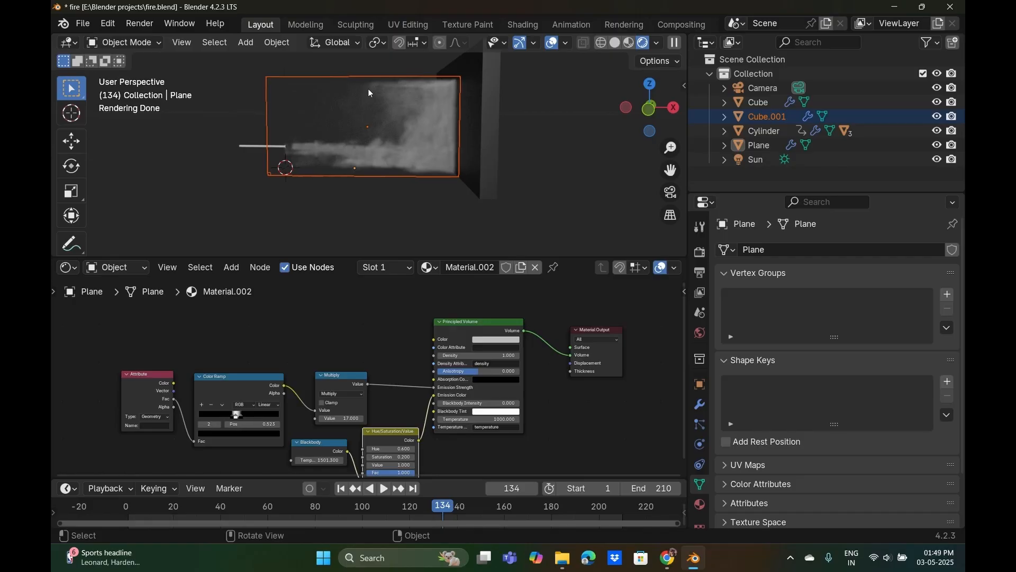
scroll(351, 112, up, 5)
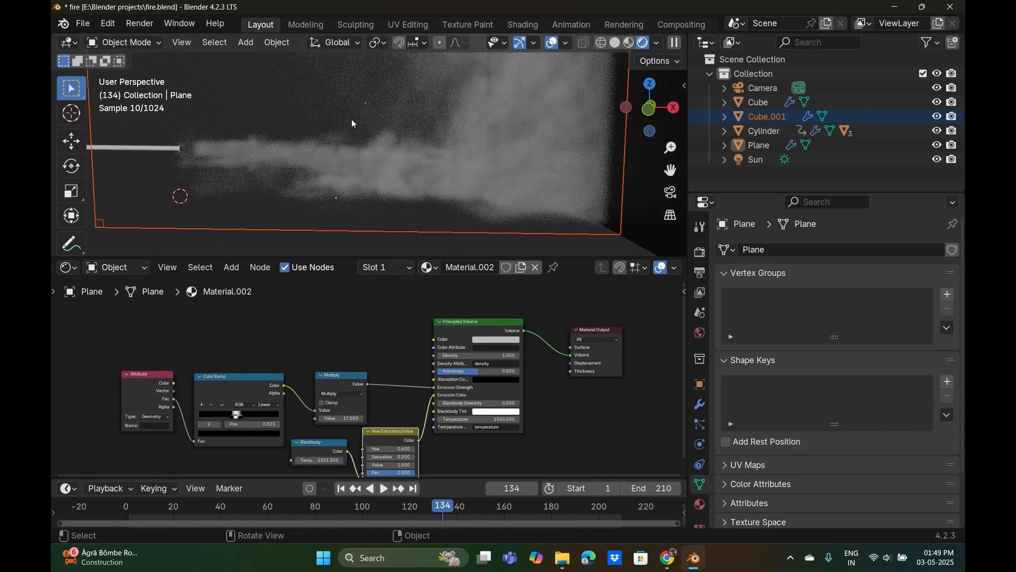
scroll(363, 126, up, 2)
scroll(350, 153, up, 2)
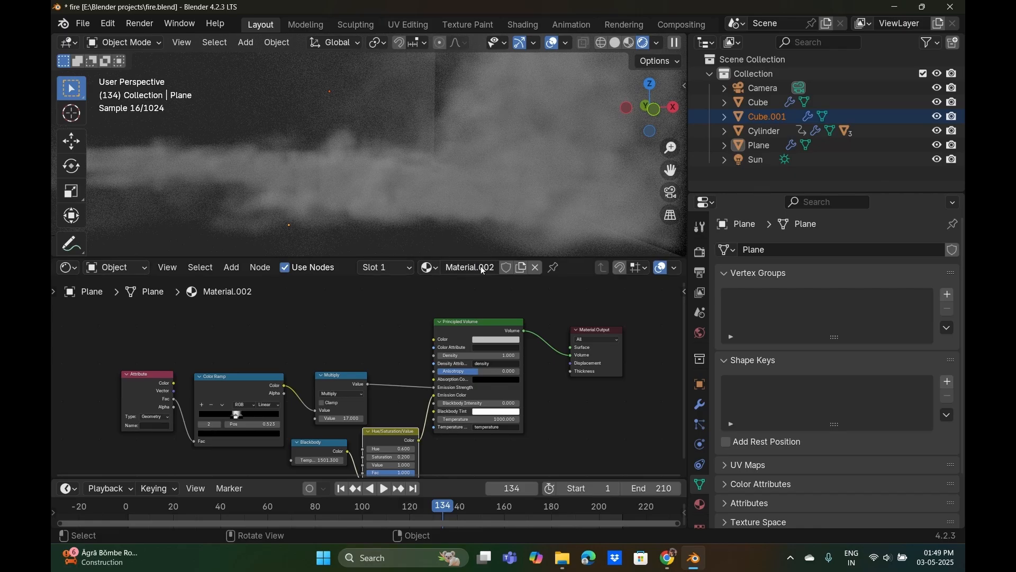
scroll(539, 314, down, 3)
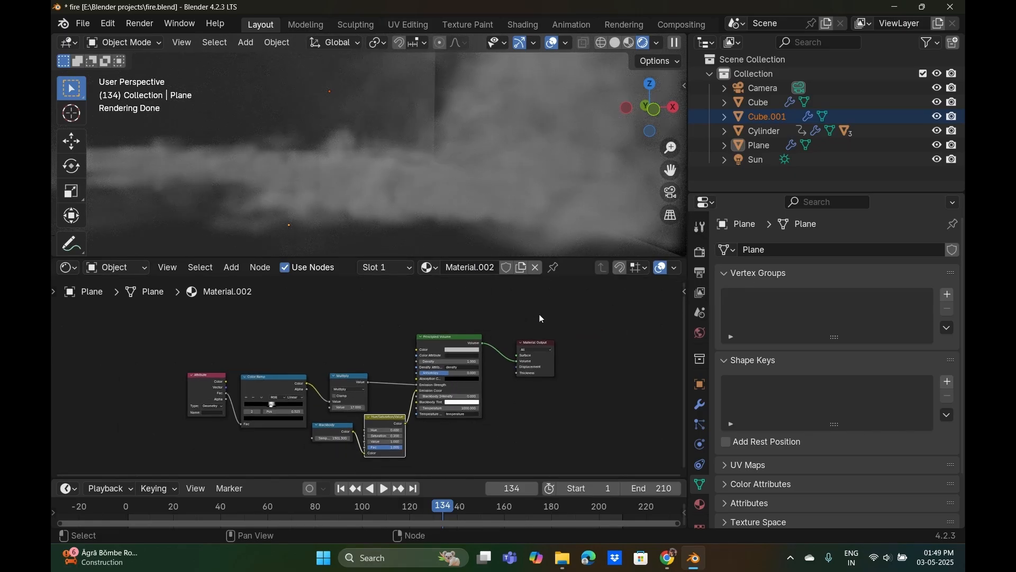
scroll(483, 379, down, 5)
scroll(452, 387, up, 4)
scroll(452, 387, up, 4)
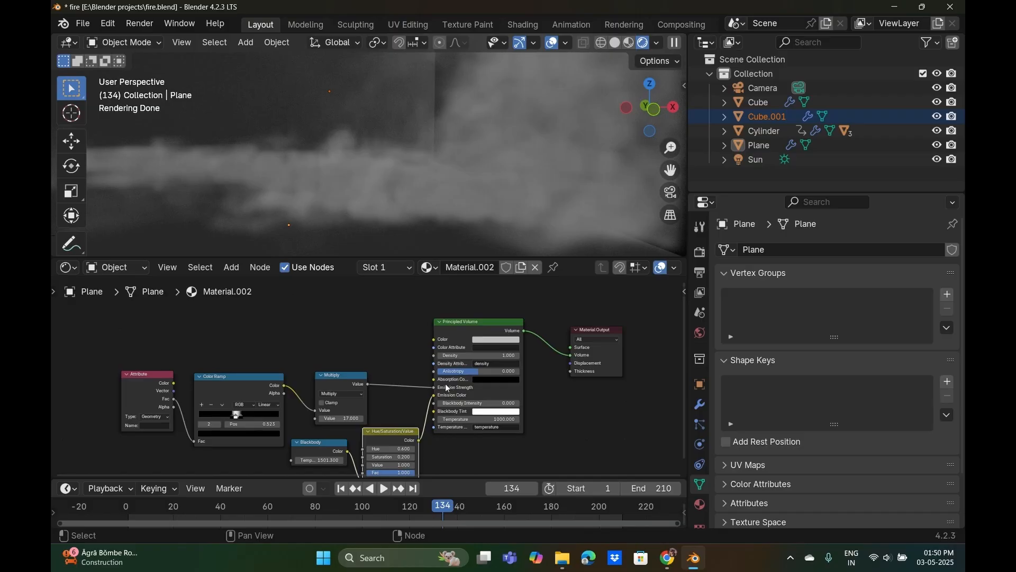
Feed the Color Ramp's Fac input from the Attribute node's Color output instead of its Fac output.
drag(174, 383, 193, 440)
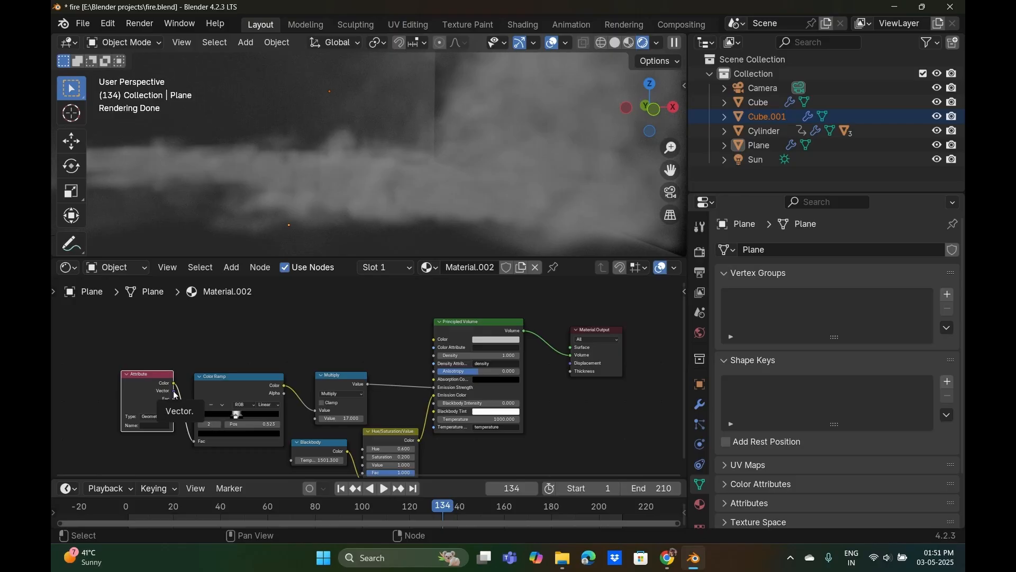
scroll(304, 378, down, 1)
shift+middle_drag(376, 412, 382, 415)
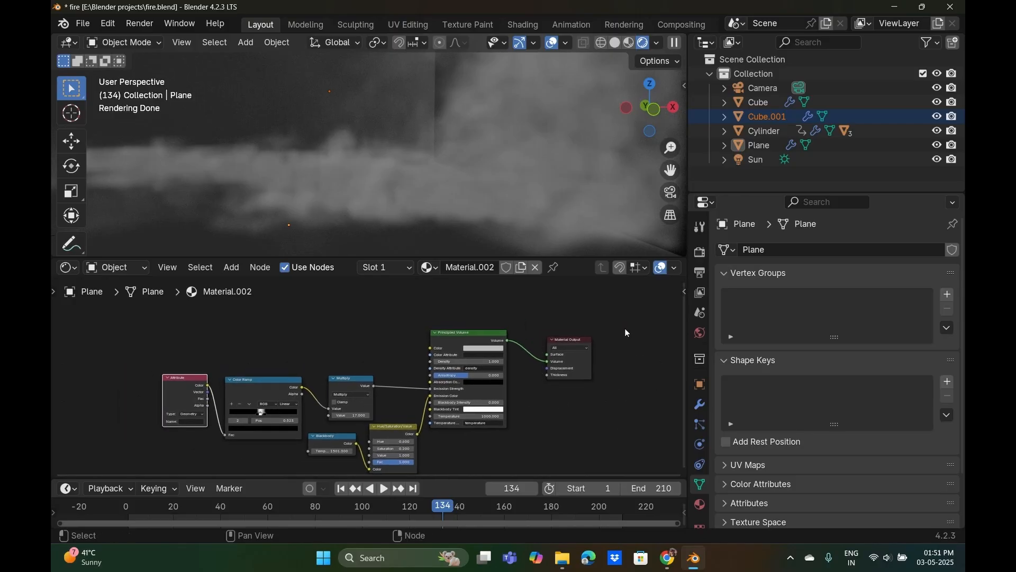
Inspect the Sun's light settings and the Cylinder and Cube materials for the cause of the missing fire color.
click(755, 160)
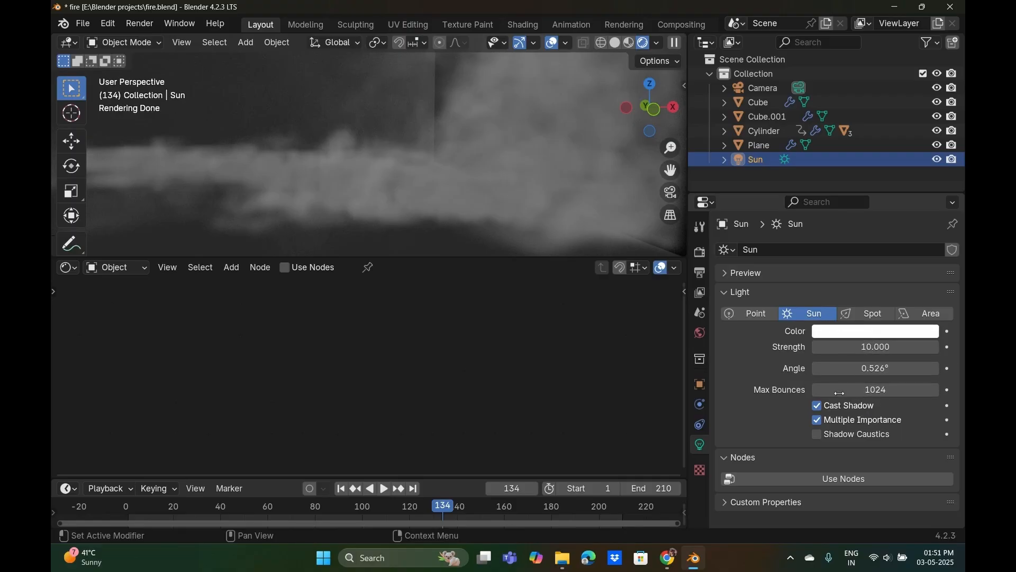
click(763, 130)
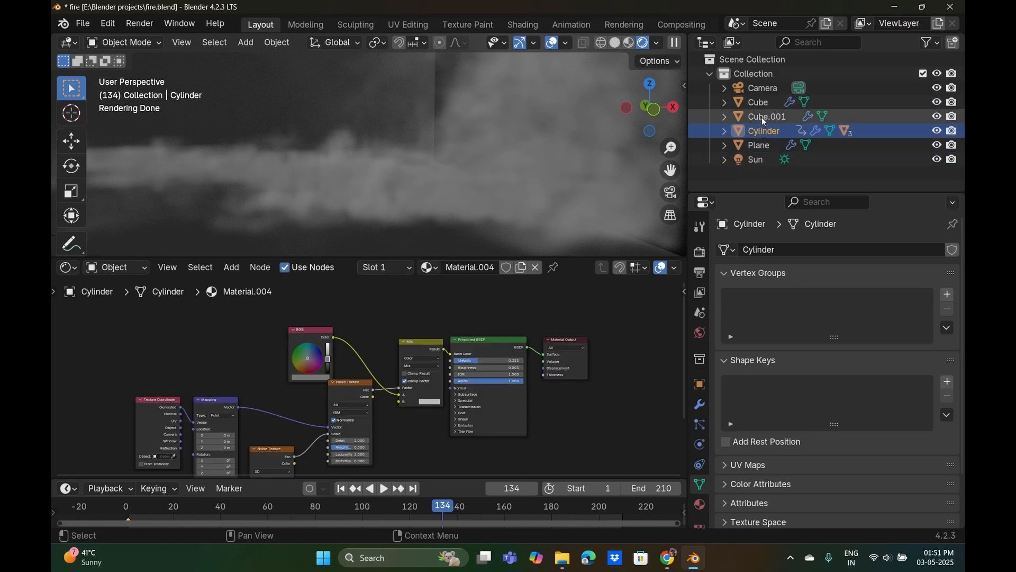
click(763, 120)
click(430, 148)
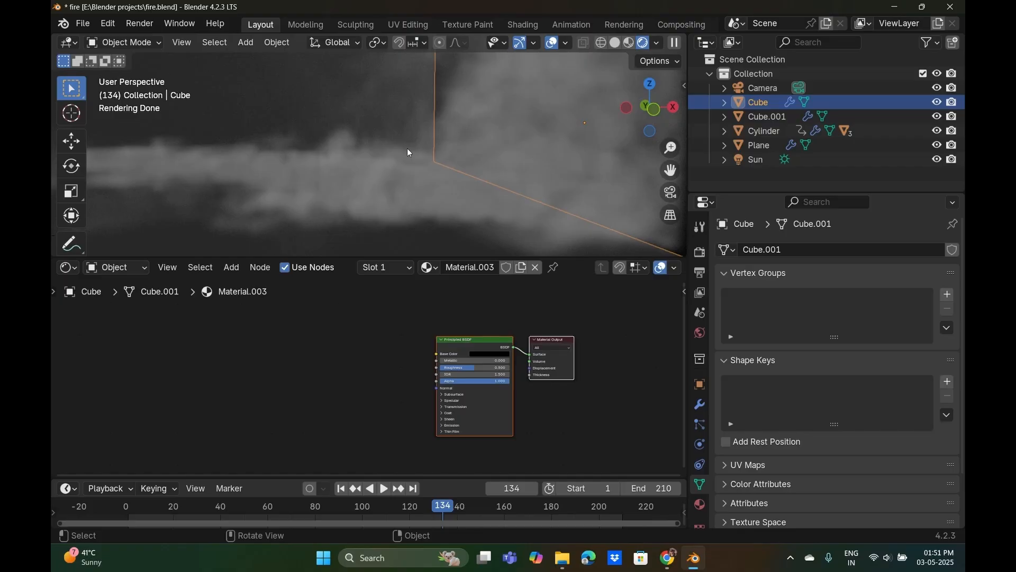
click(342, 79)
middle_drag(340, 119, 453, 148)
scroll(414, 147, up, 4)
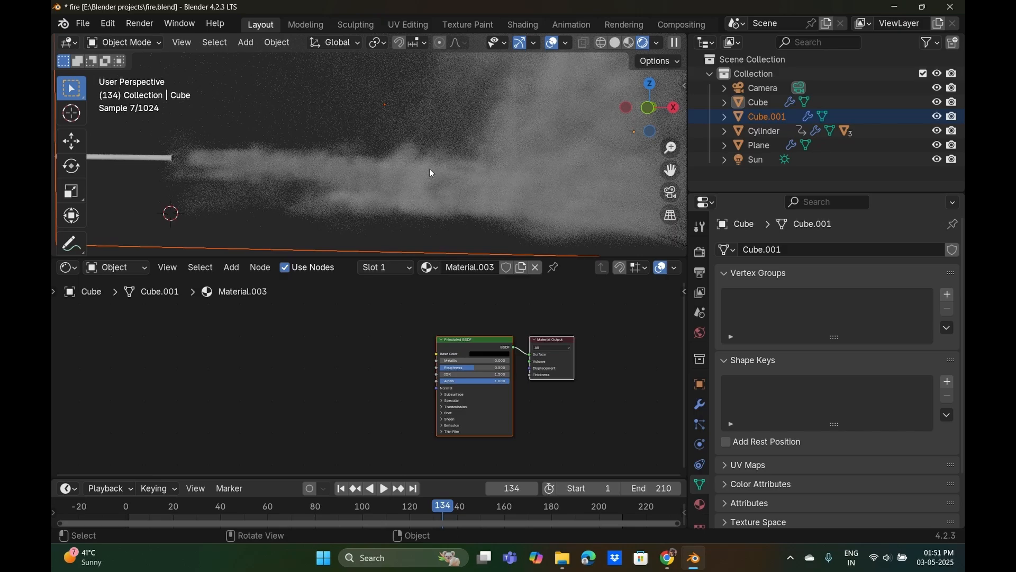
scroll(442, 357, up, 3)
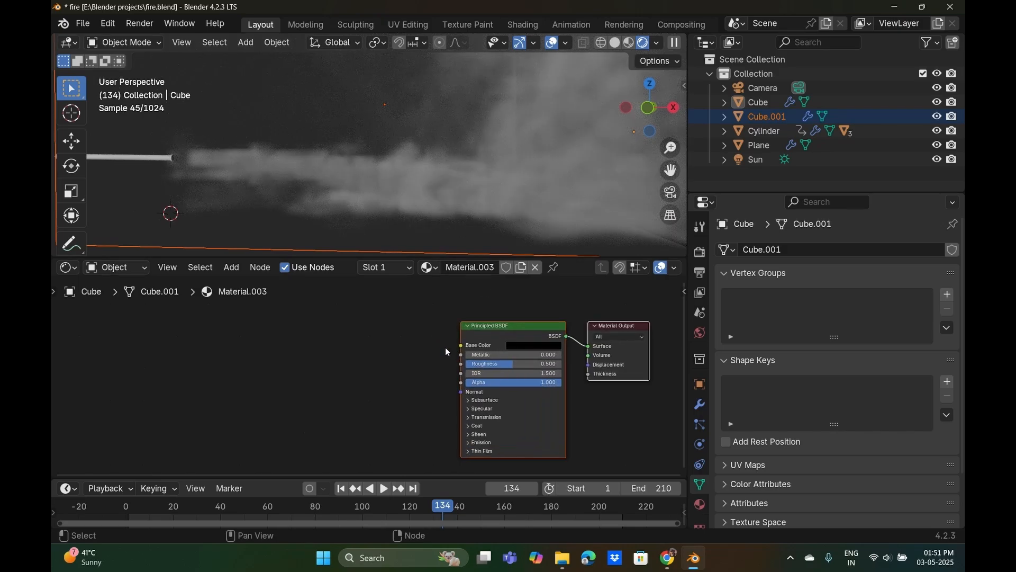
middle_drag(453, 340, 446, 357)
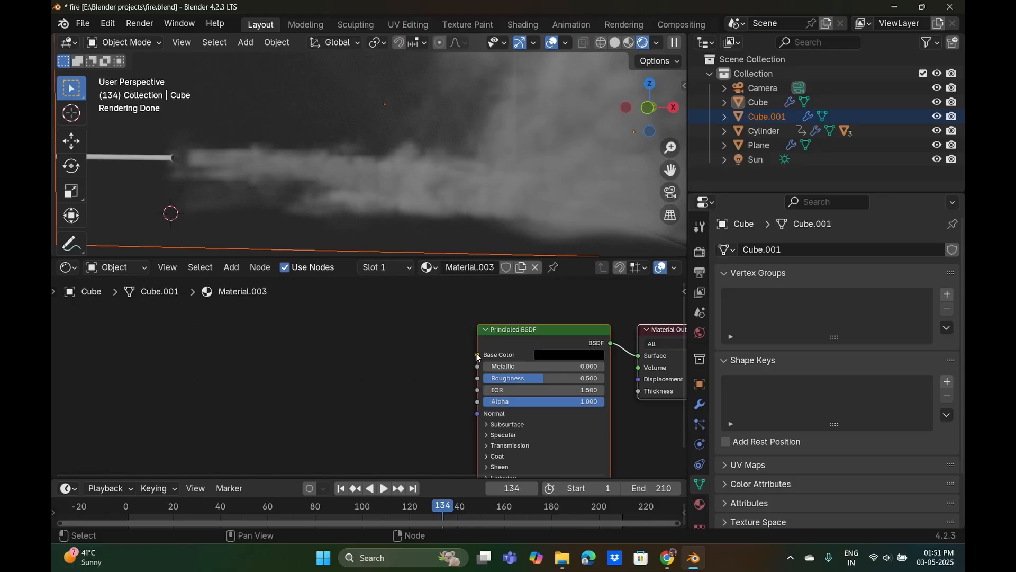
click(173, 158)
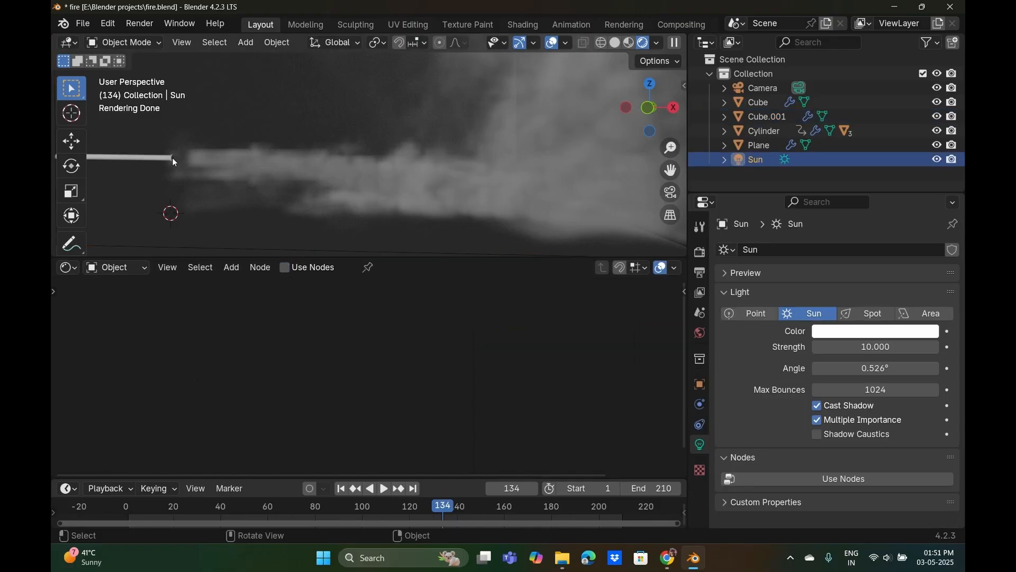
Select the domain object Cube.001 and review its volume emission nodes and bounding box.
click(771, 116)
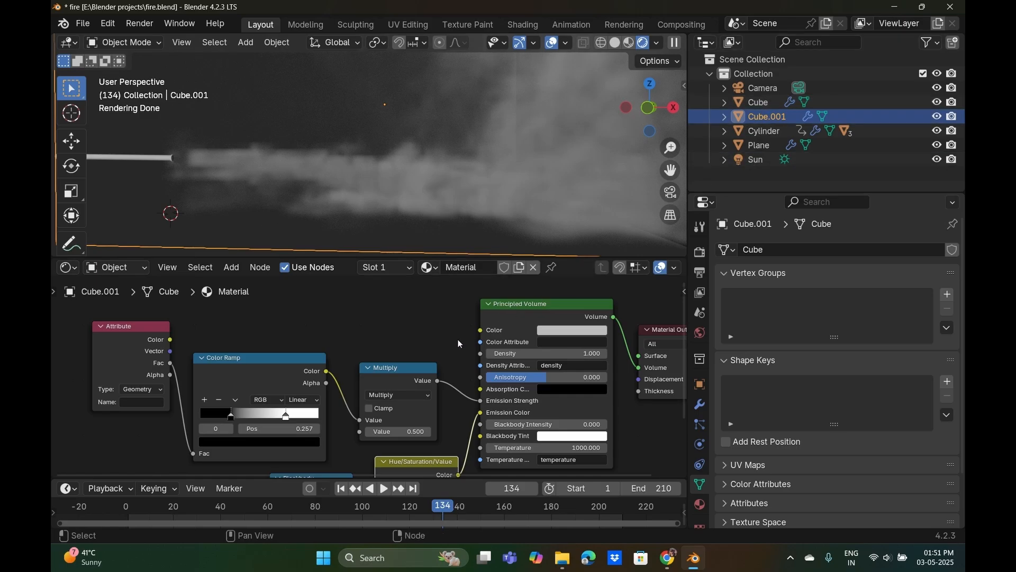
scroll(458, 338, down, 2)
scroll(449, 342, down, 2)
scroll(443, 169, down, 2)
mouse_move(443, 170)
middle_down()
mouse_move(407, 170)
mouse_move(468, 175)
mouse_move(450, 183)
middle_up()
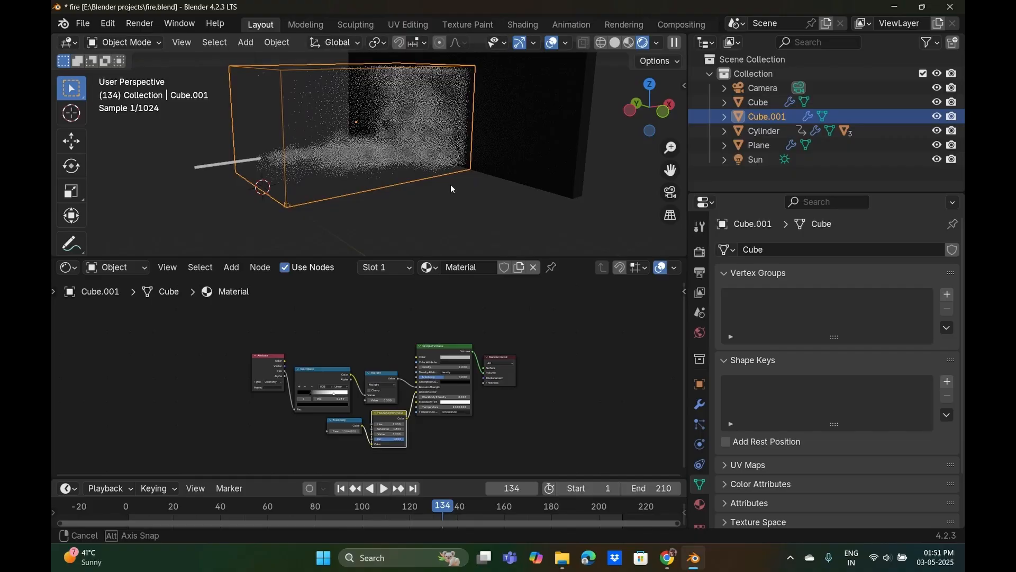
Open the physics settings of Cube.001 and review its fluid domain options down to the cache settings.
click(700, 443)
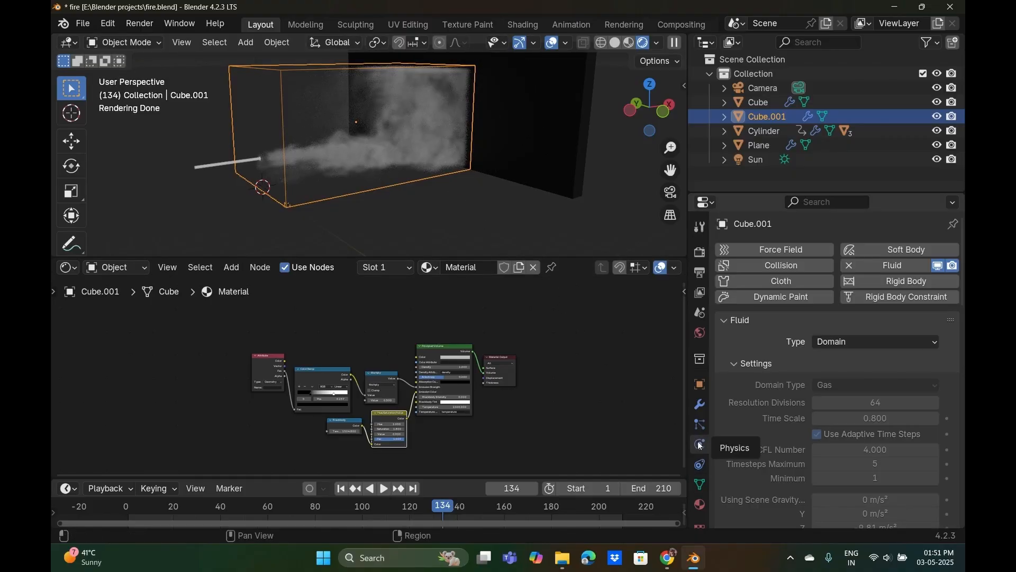
scroll(831, 395, down, 10)
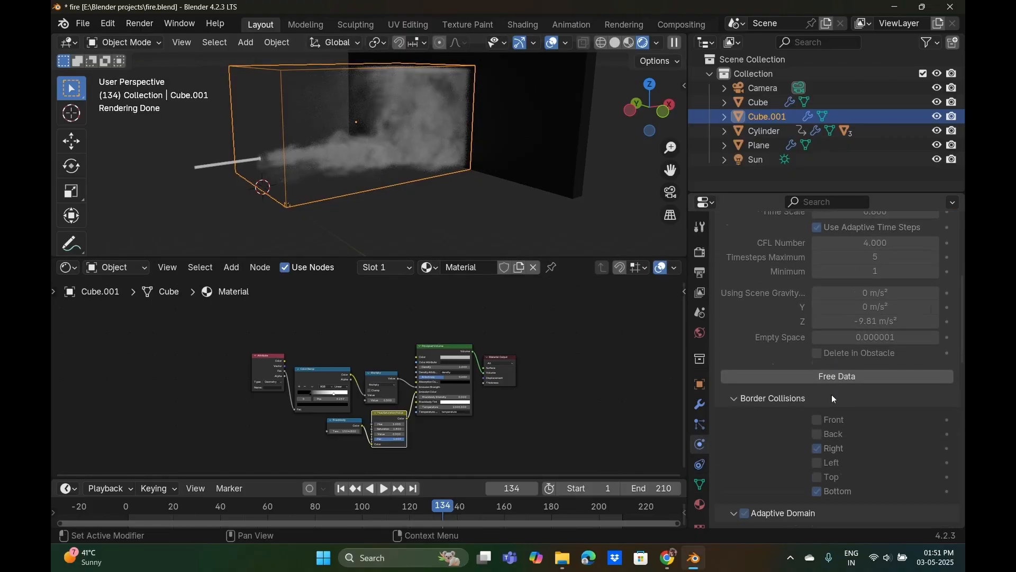
scroll(829, 398, down, 8)
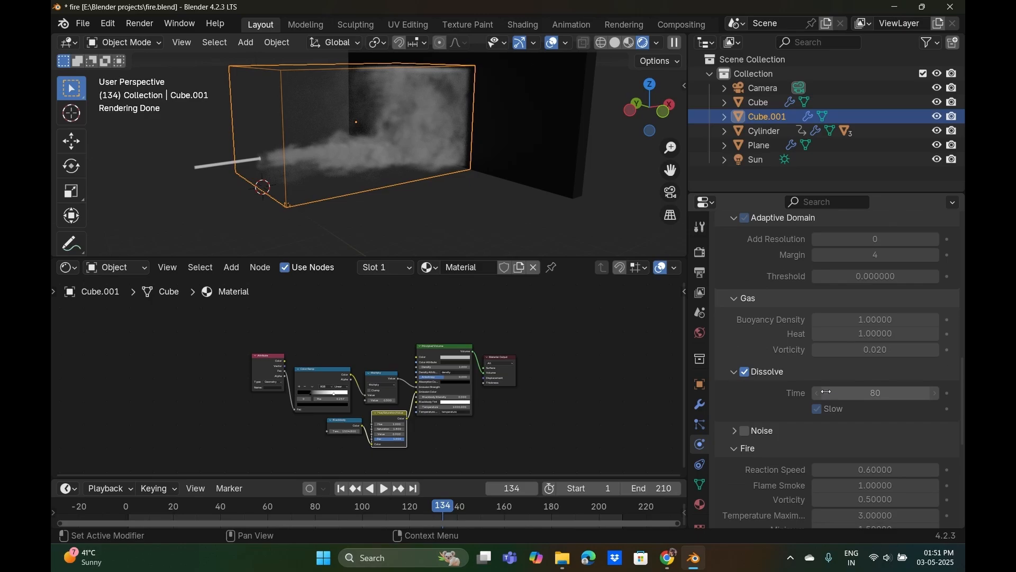
scroll(826, 391, down, 10)
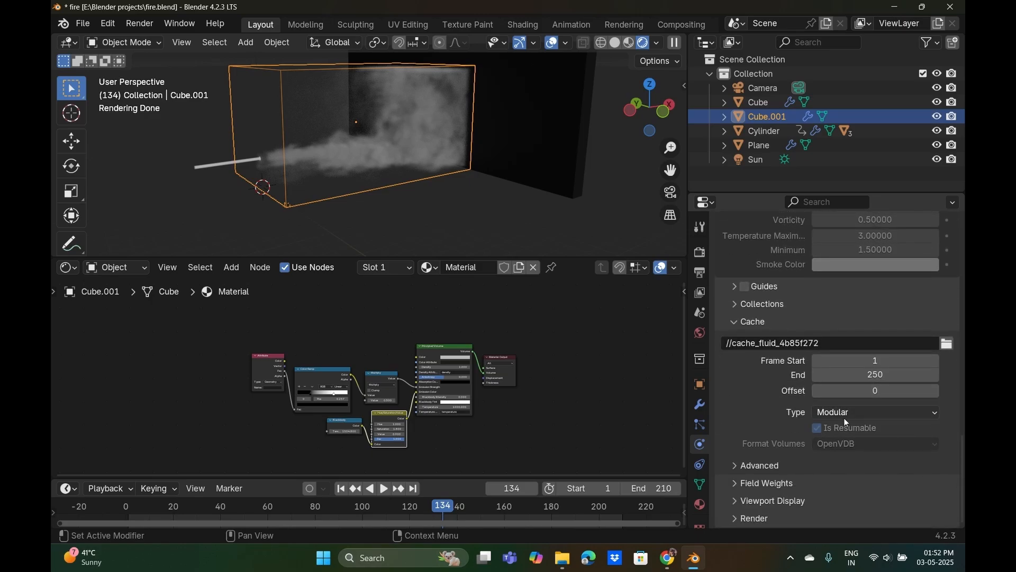
Review the domain's viewport display options and the scene's view layer, output and color management settings.
click(765, 491)
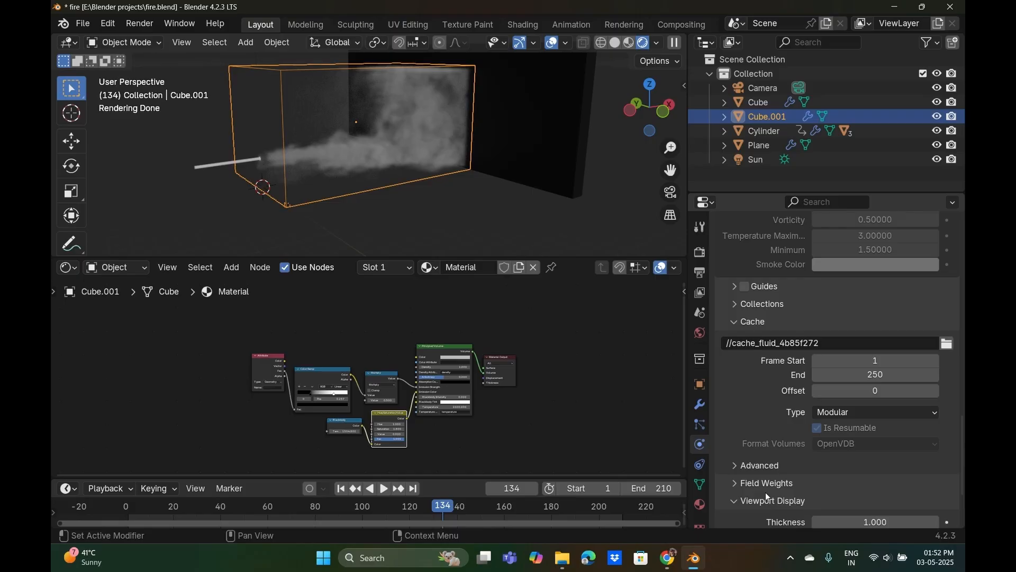
scroll(769, 475, down, 5)
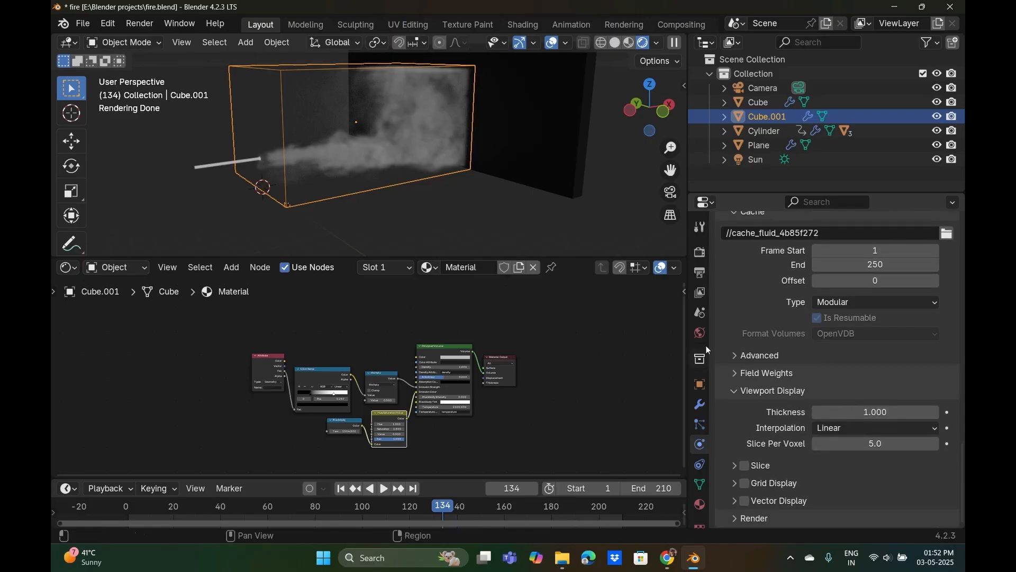
click(701, 292)
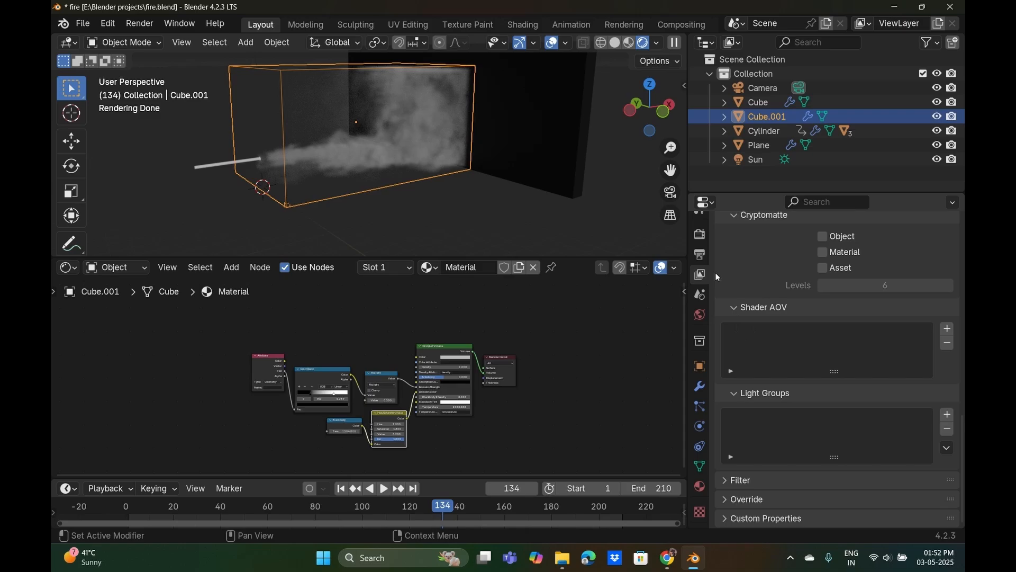
click(701, 254)
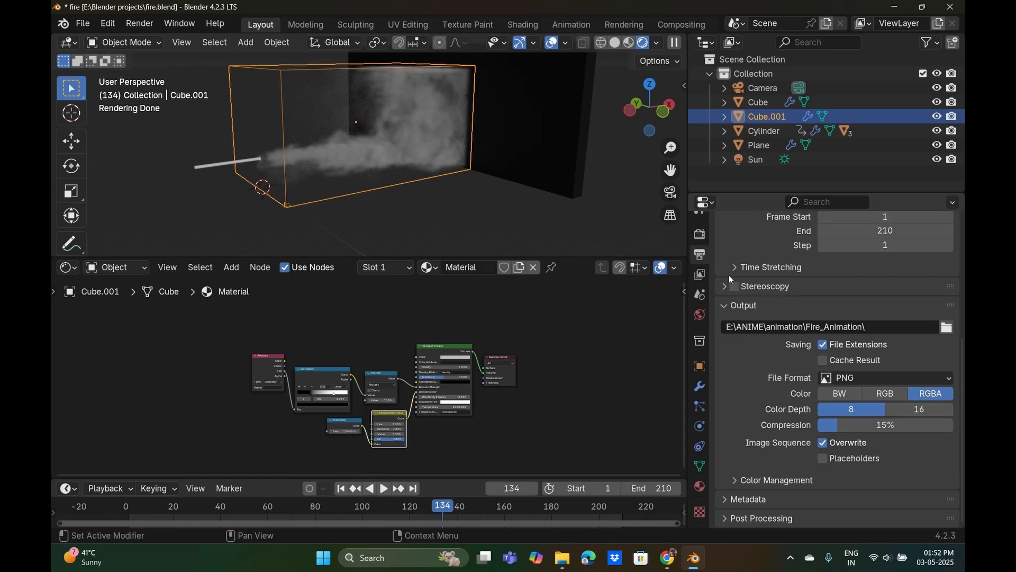
click(701, 234)
scroll(751, 275, down, 6)
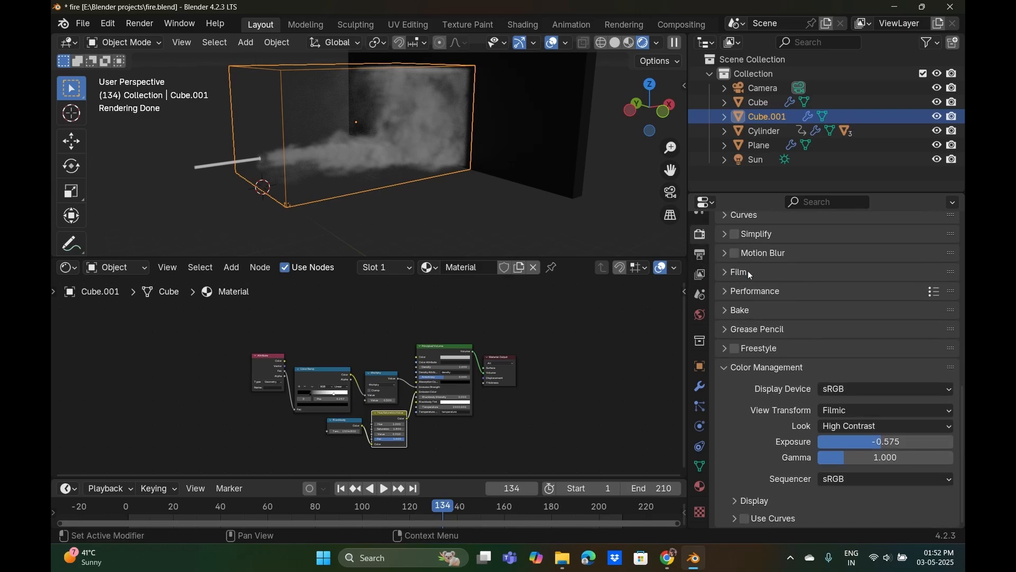
click(851, 406)
Move the Color Ramp's white stop to position 0.332, close to the black stop.
middle_drag(449, 191, 363, 214)
scroll(414, 354, up, 3)
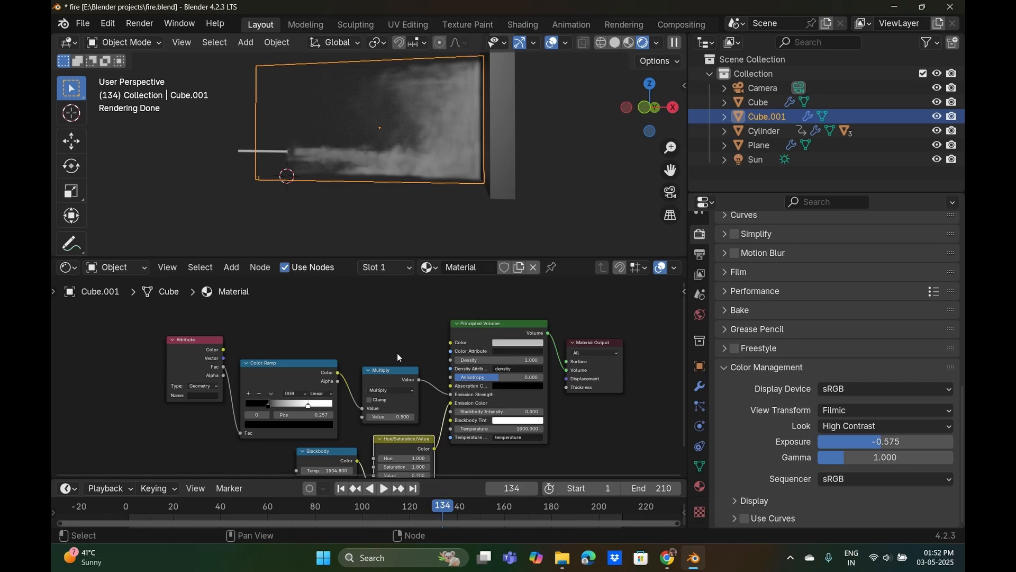
scroll(356, 385, up, 5)
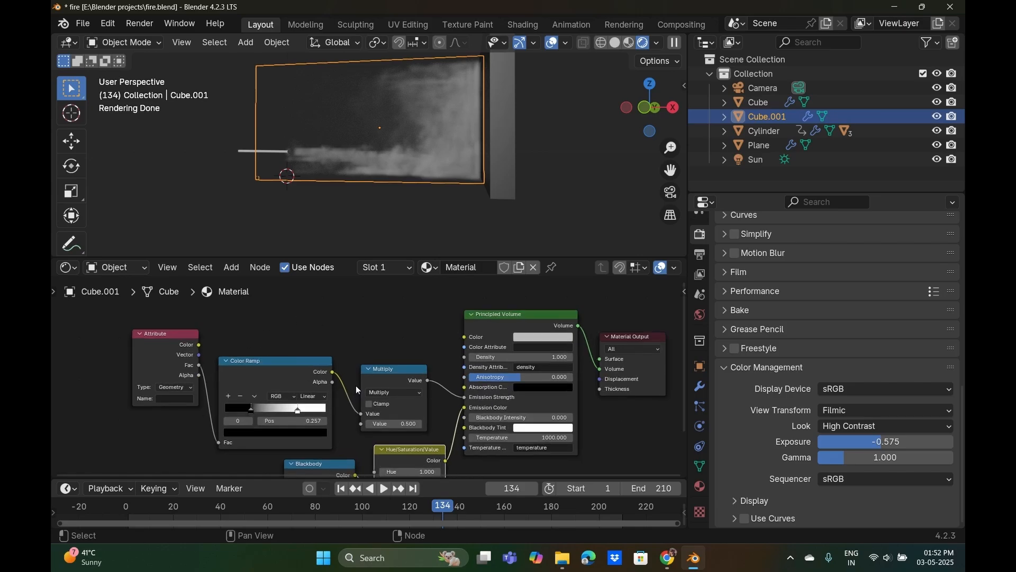
middle_drag(348, 350, 382, 315)
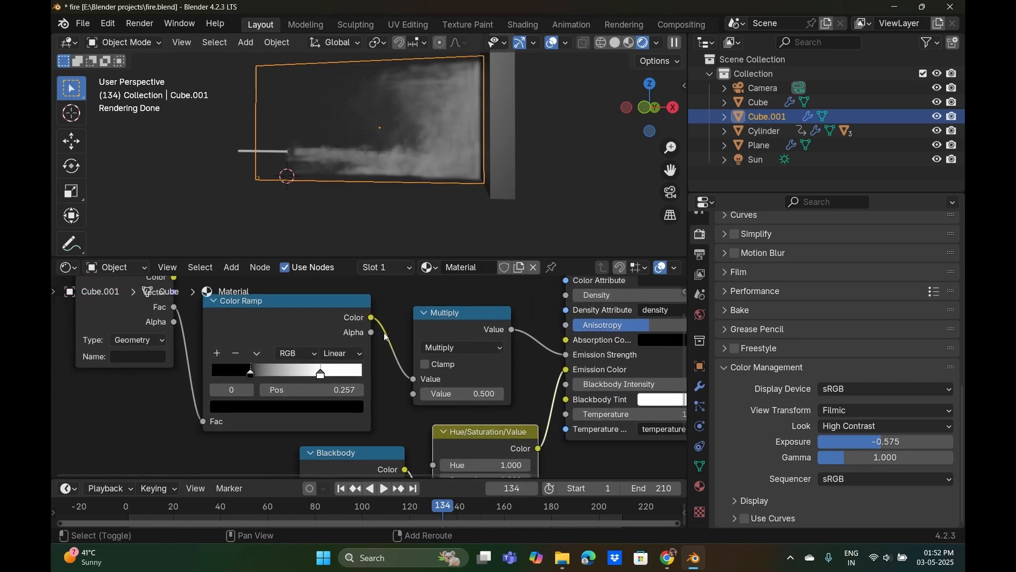
drag(320, 370, 256, 370)
Raise the Multiply node's value to 13.4.
middle_drag(410, 427, 414, 396)
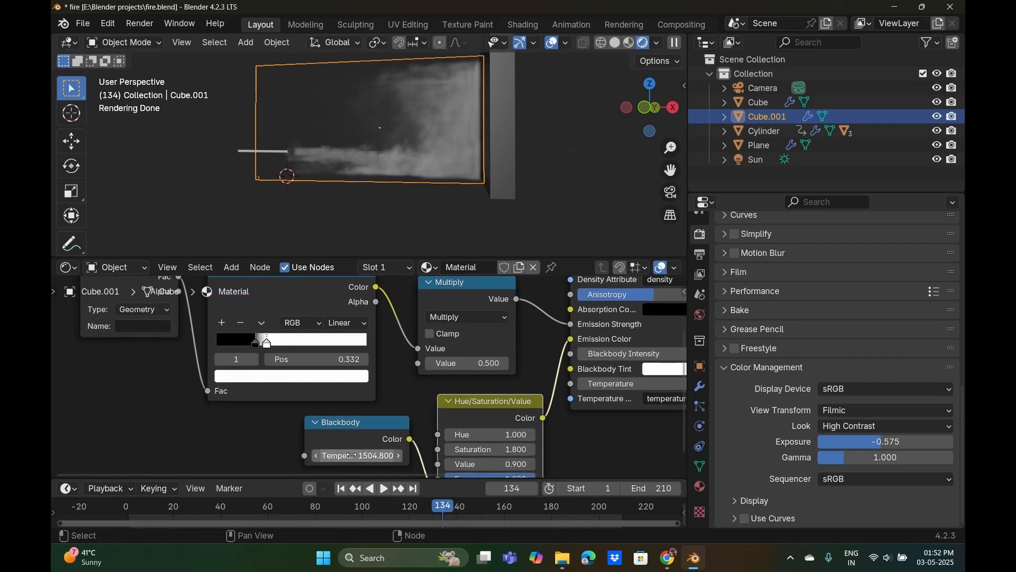
click(465, 364)
text(8.8)
key(Return)
drag(466, 363, 481, 363)
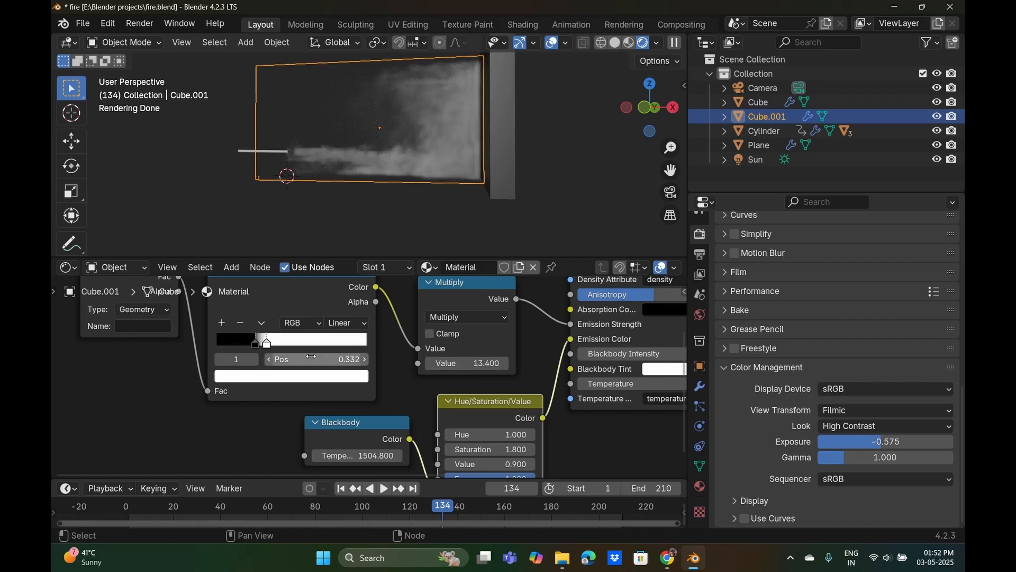
Add a third stop to the Color Ramp, color it black and place it at position 0.437.
click(222, 323)
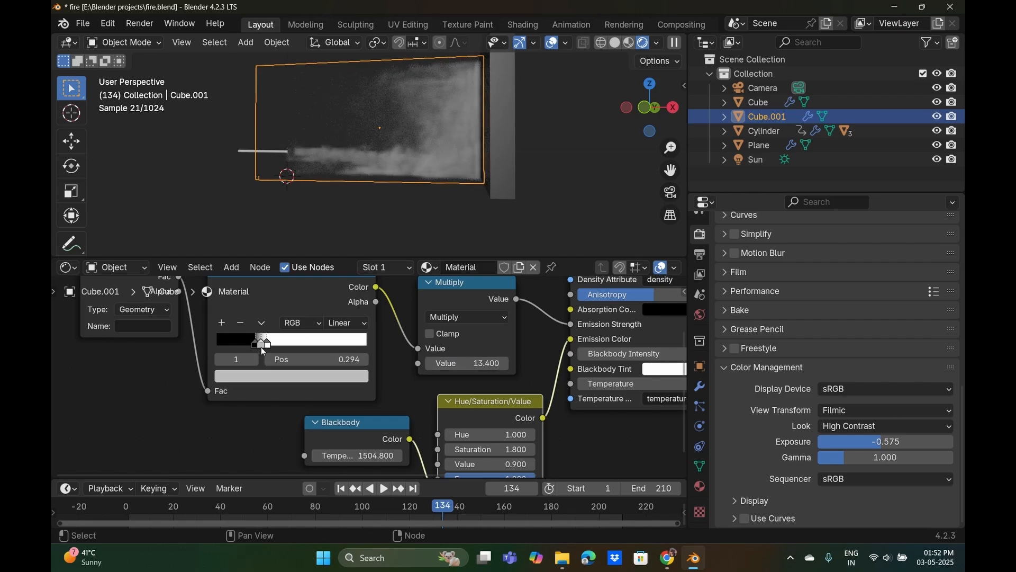
drag(261, 344, 339, 345)
click(249, 377)
drag(353, 233, 384, 304)
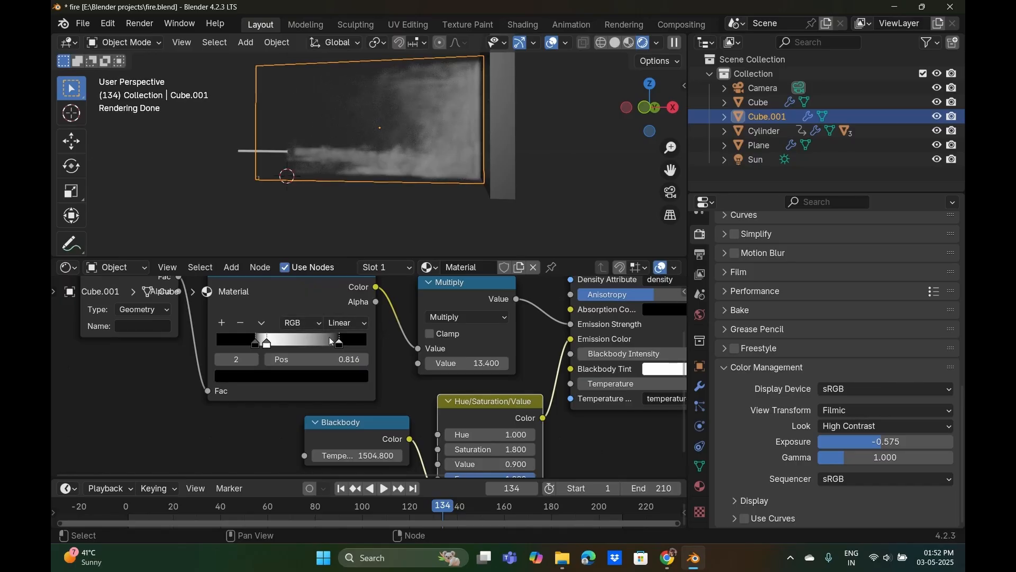
drag(339, 344, 283, 344)
Set the Attribute node's name to heat.
click(134, 328)
text(heat)
key(Return)
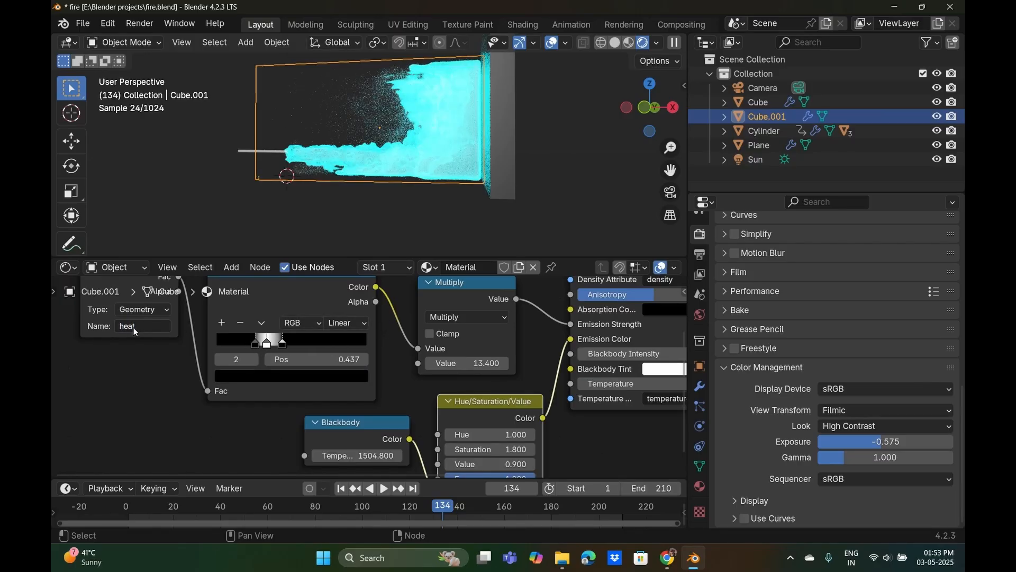
Delete the Hue/Saturation/Value node and connect the Blackbody color directly to the Principled Volume's Emission Color.
scroll(180, 339, down, 1)
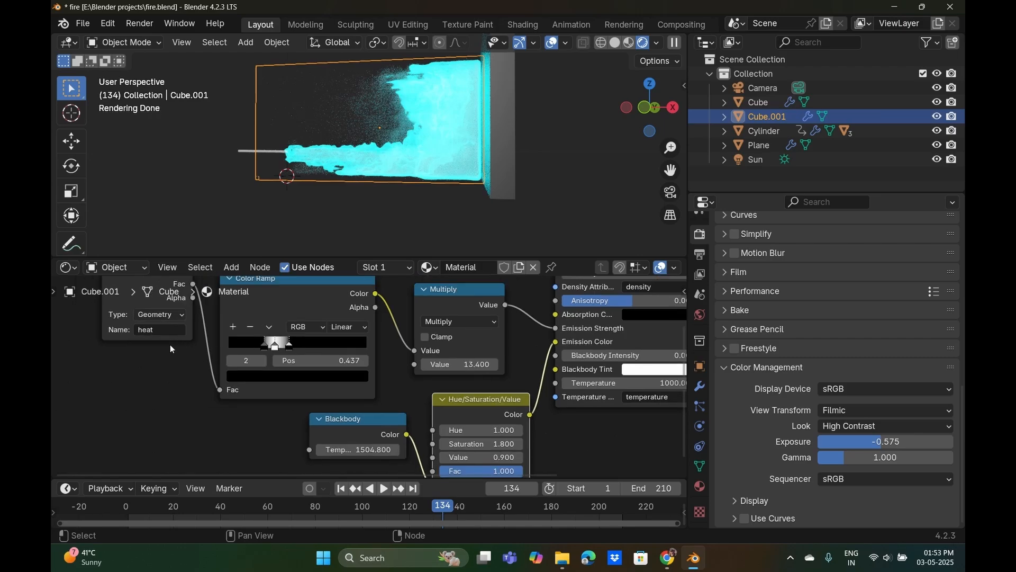
scroll(168, 348, down, 3)
middle_drag(168, 348, 156, 377)
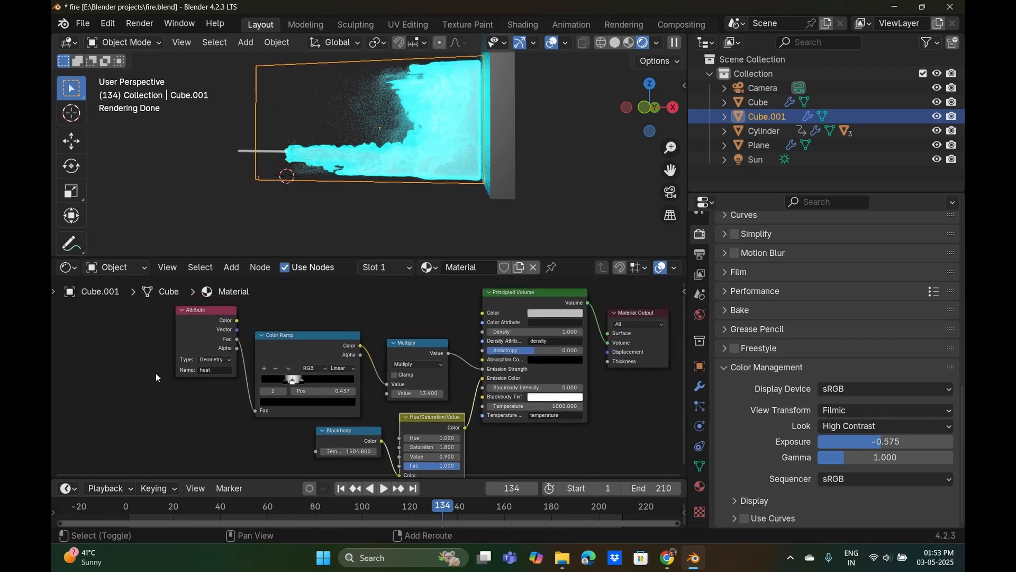
scroll(159, 373, up, 3)
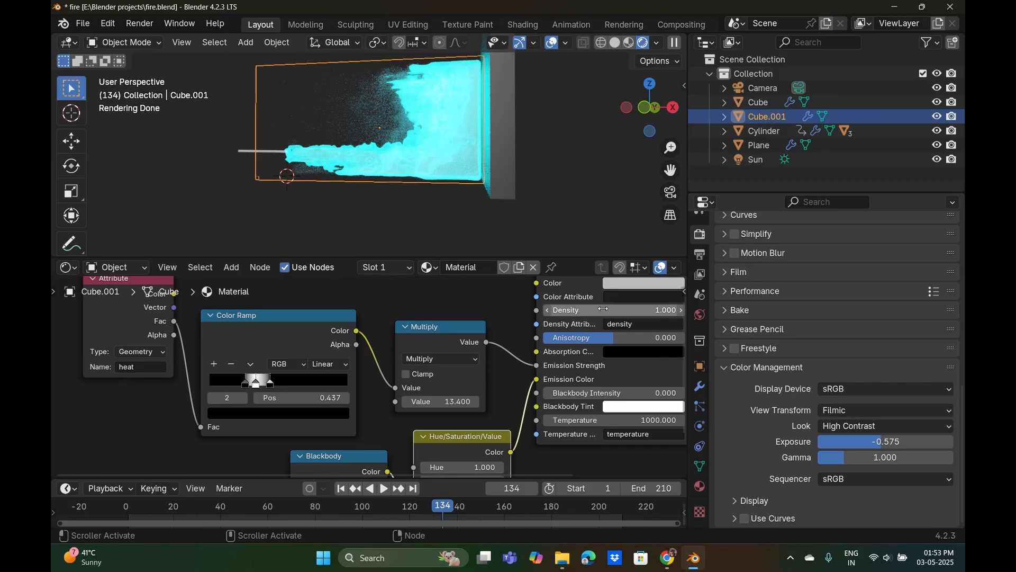
scroll(369, 304, down, 2)
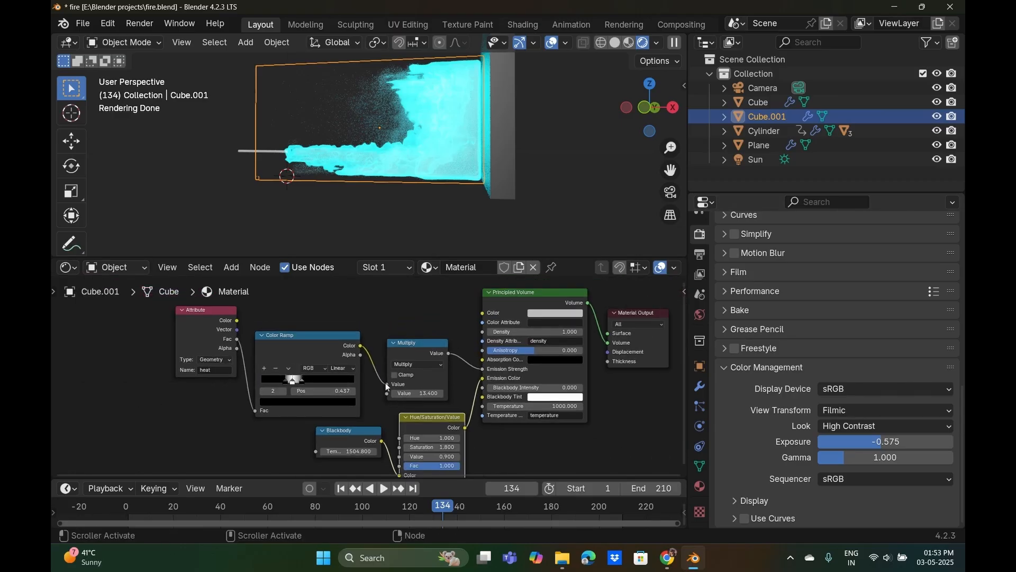
click(418, 422)
key(x)
click(377, 444)
drag(377, 443, 477, 377)
Shift the Blackbody node slightly and lower its temperature to 1107.2.
middle_drag(392, 191, 410, 199)
scroll(355, 194, up, 5)
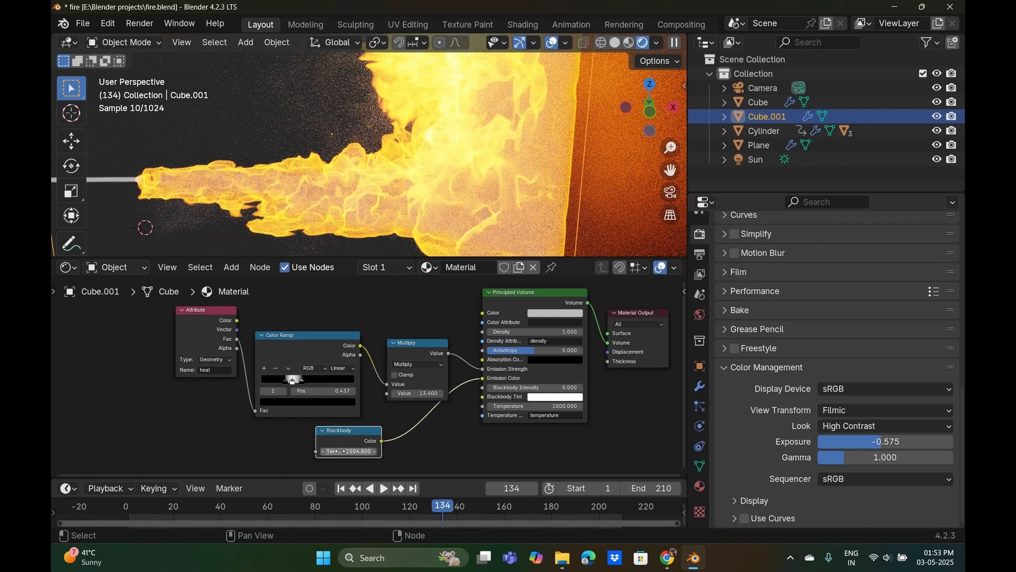
drag(348, 430, 371, 427)
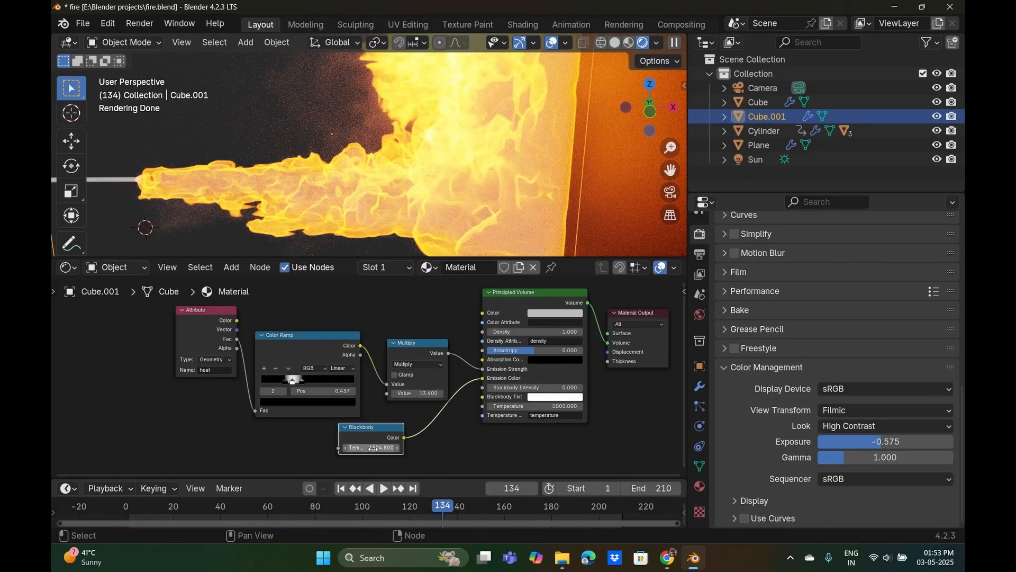
drag(374, 449, 365, 449)
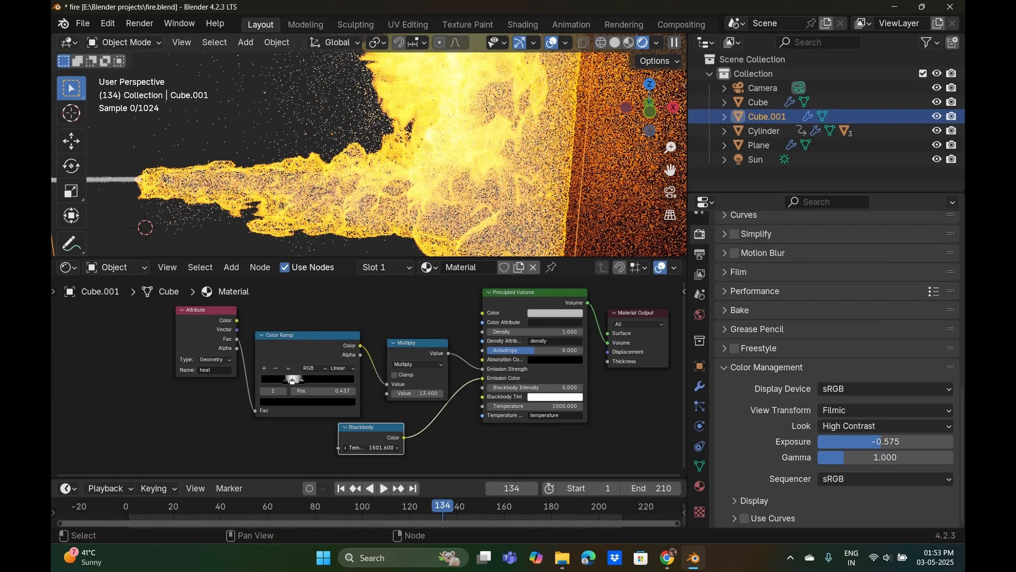
drag(365, 449, 363, 449)
mouse_move(363, 449)
mouse_down()
mouse_move(354, 449)
mouse_move(364, 449)
mouse_up()
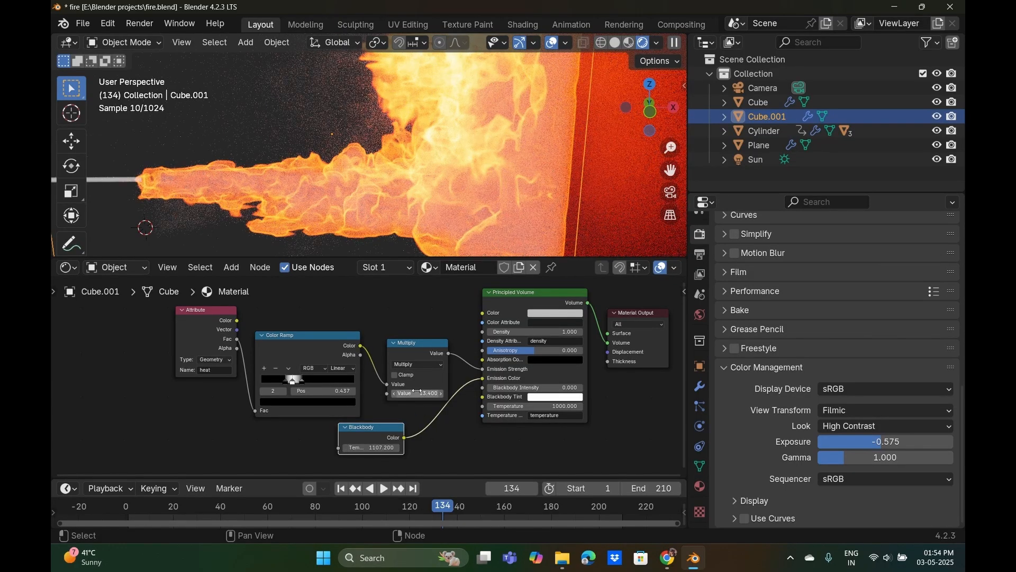
Set the Multiply node's value to 15 and the Blackbody temperature to 1126.6.
click(417, 398)
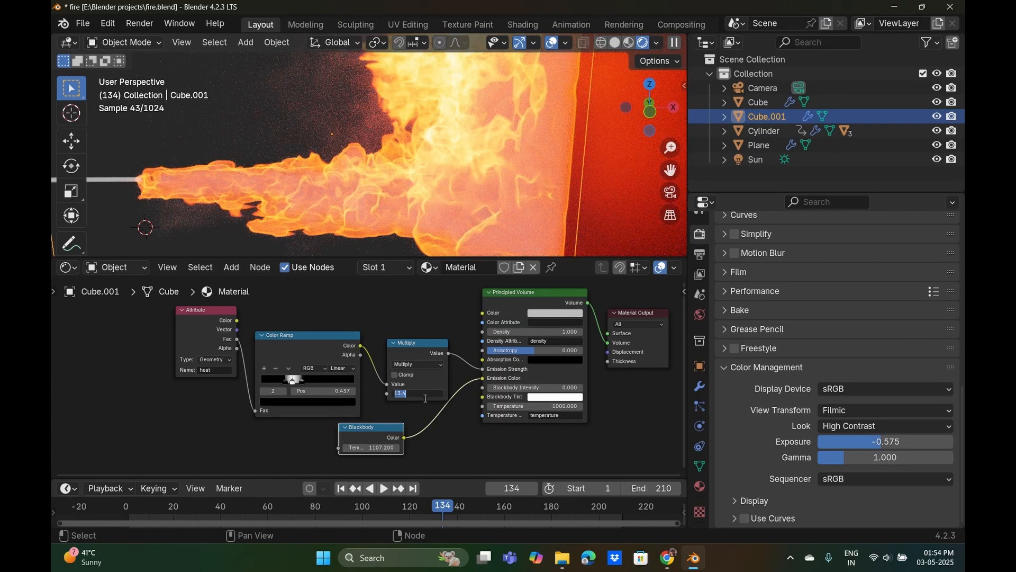
text(15)
key(Return)
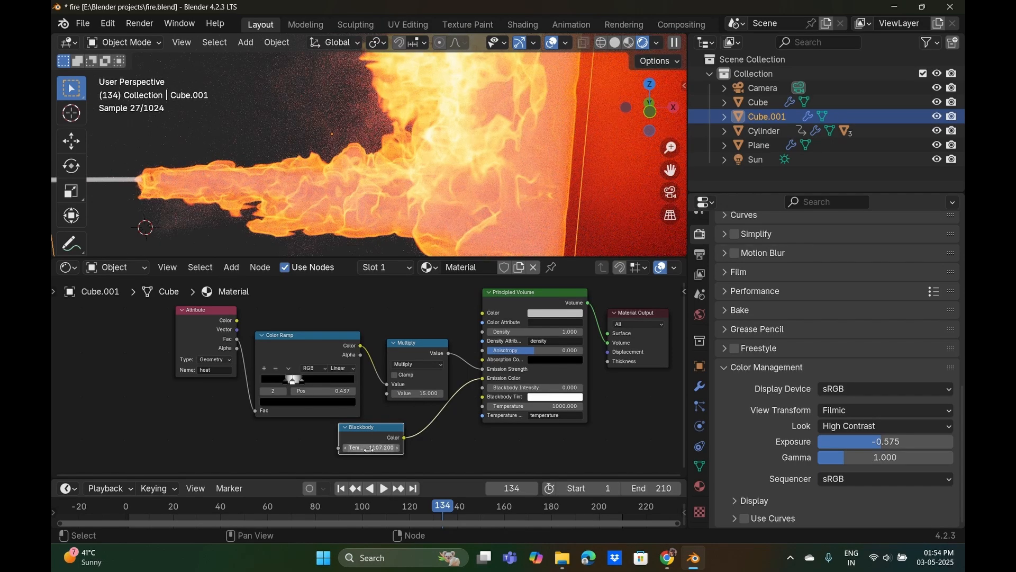
drag(369, 449, 376, 449)
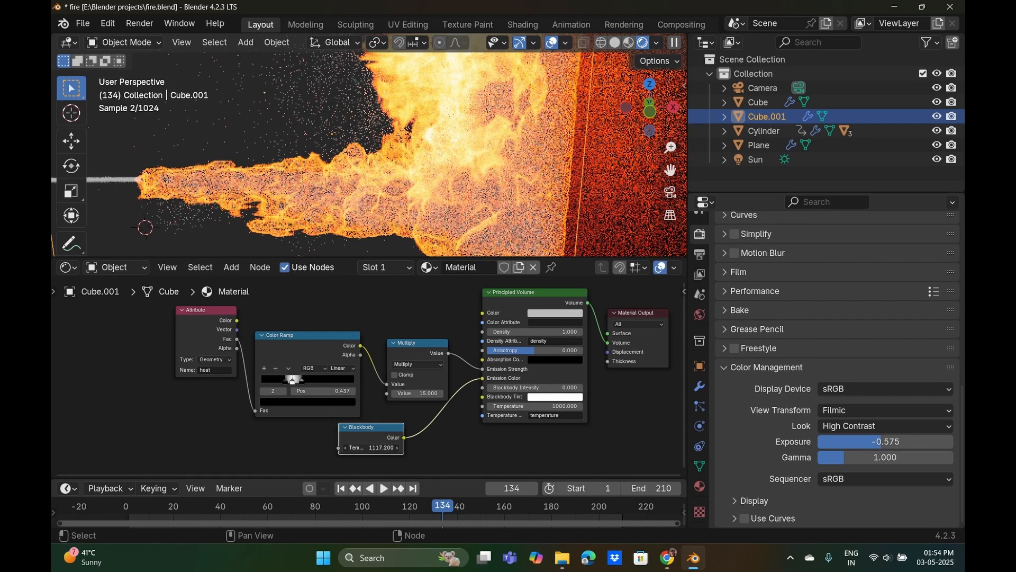
drag(370, 447, 372, 447)
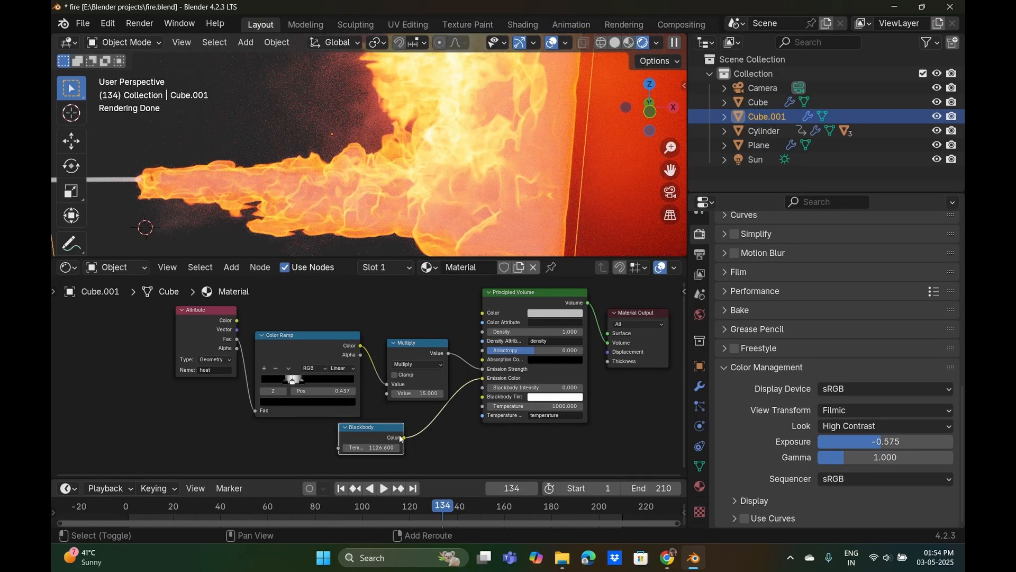
Insert a Hue/Saturation/Value node between the Blackbody node and the Principled Volume's Emission Color, and arrange both nodes side by side.
key(shift+a)
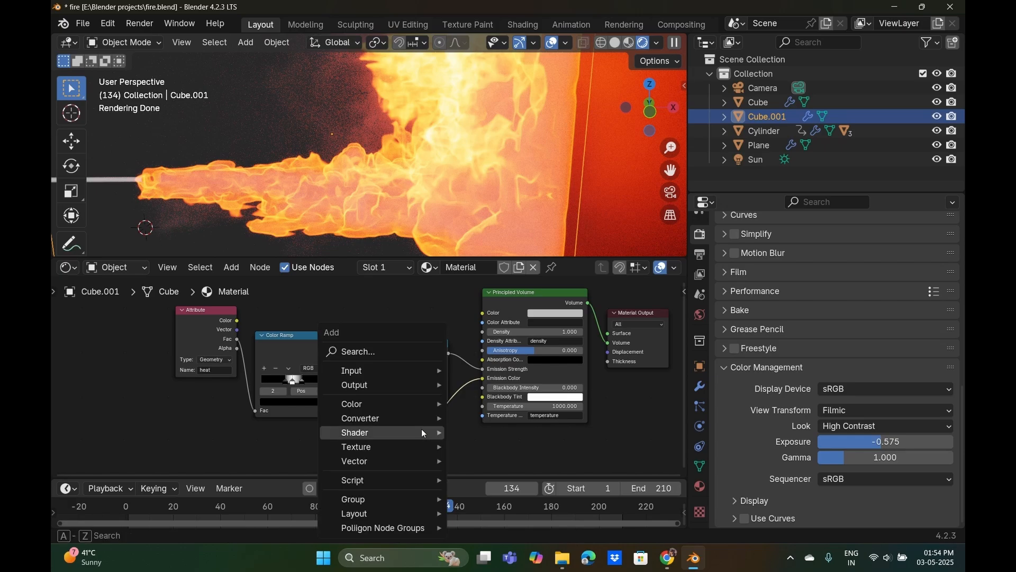
click(417, 355)
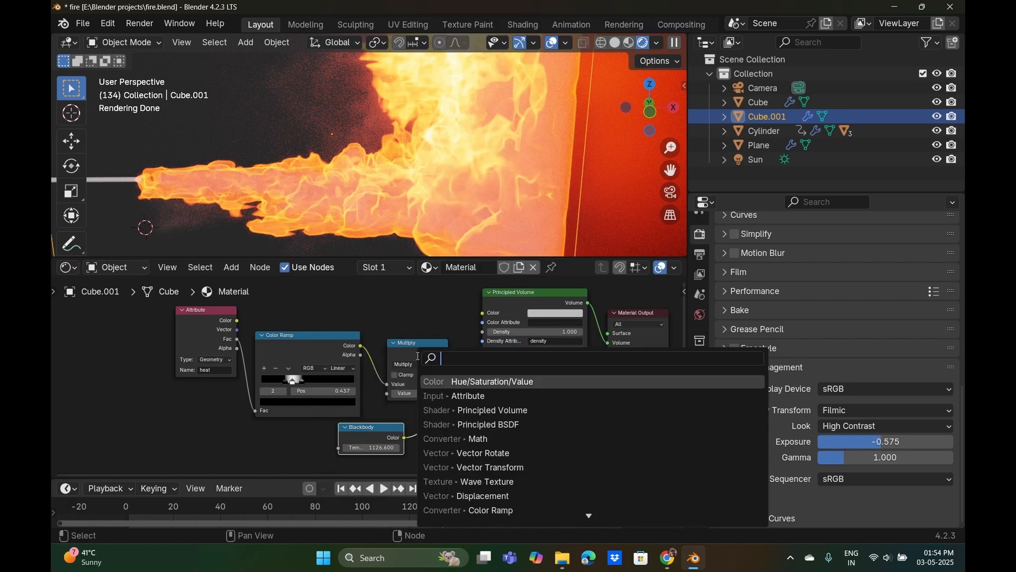
click(464, 381)
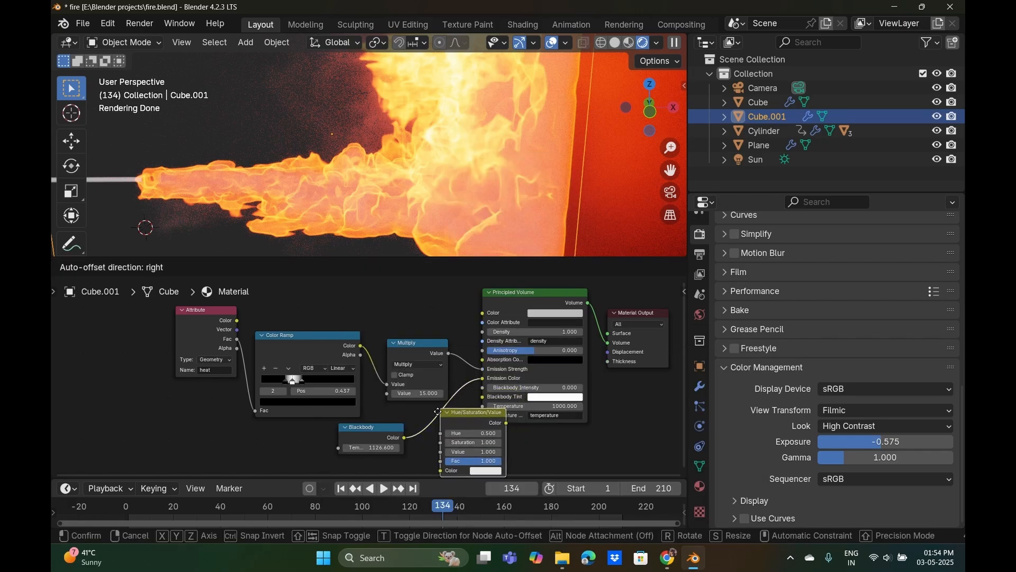
click(420, 414)
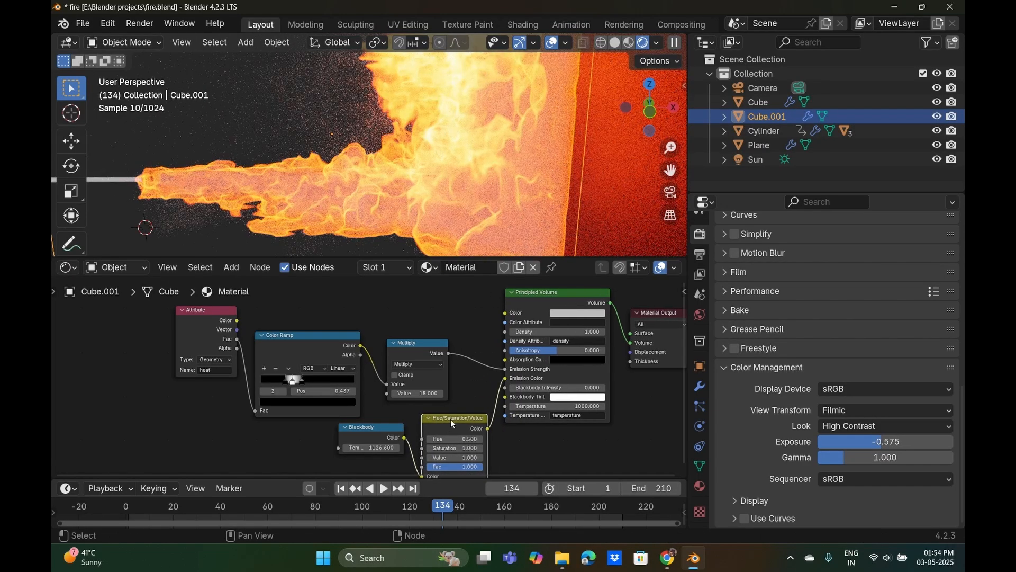
scroll(289, 375, down, 1)
drag(361, 408, 391, 414)
Set the Hue/Saturation/Value node to hue 1.0, saturation 2.0 and value 1.7.
scroll(440, 441, up, 5)
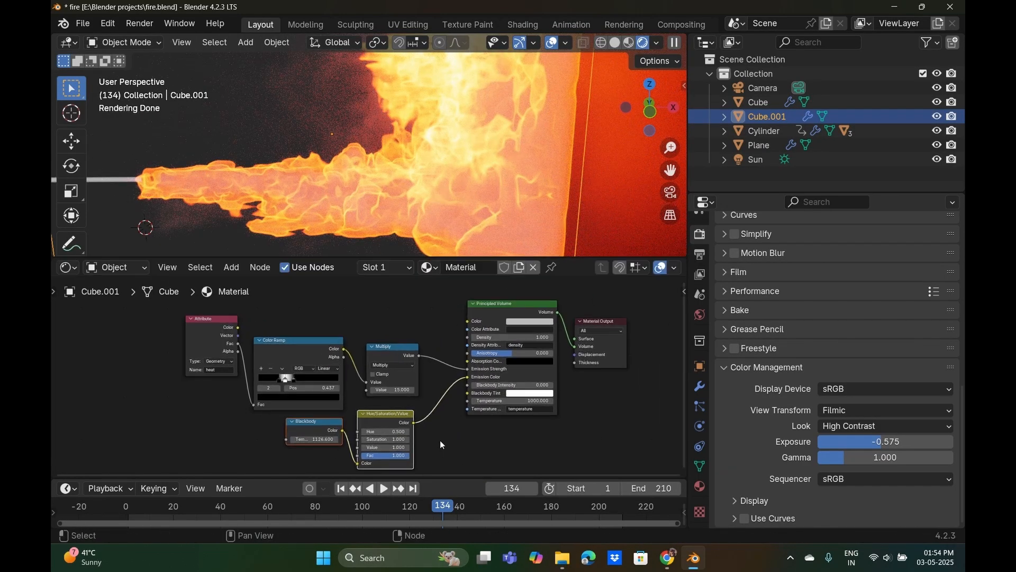
middle_drag(495, 454, 513, 385)
scroll(513, 385, up, 4)
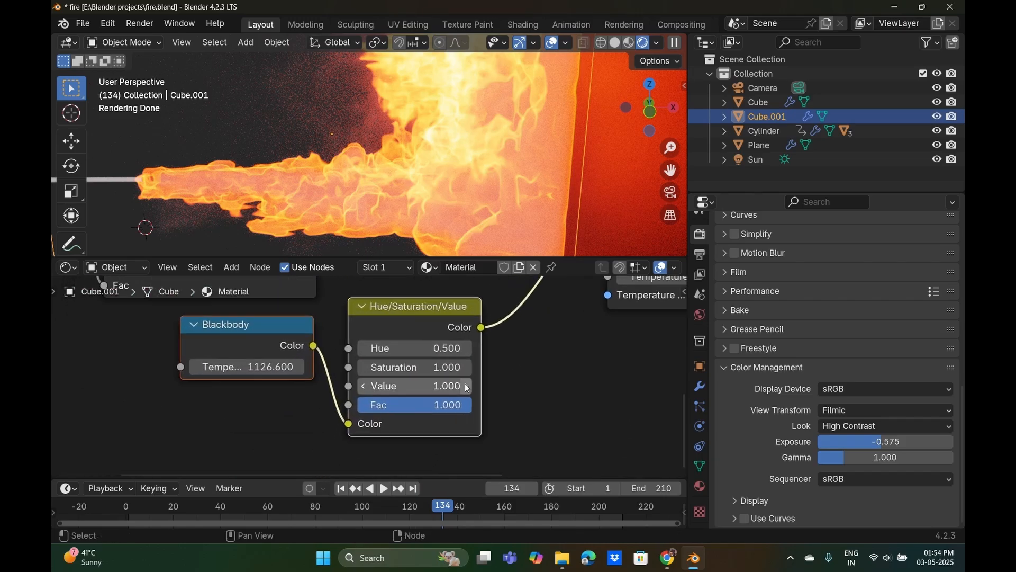
drag(444, 341, 497, 334)
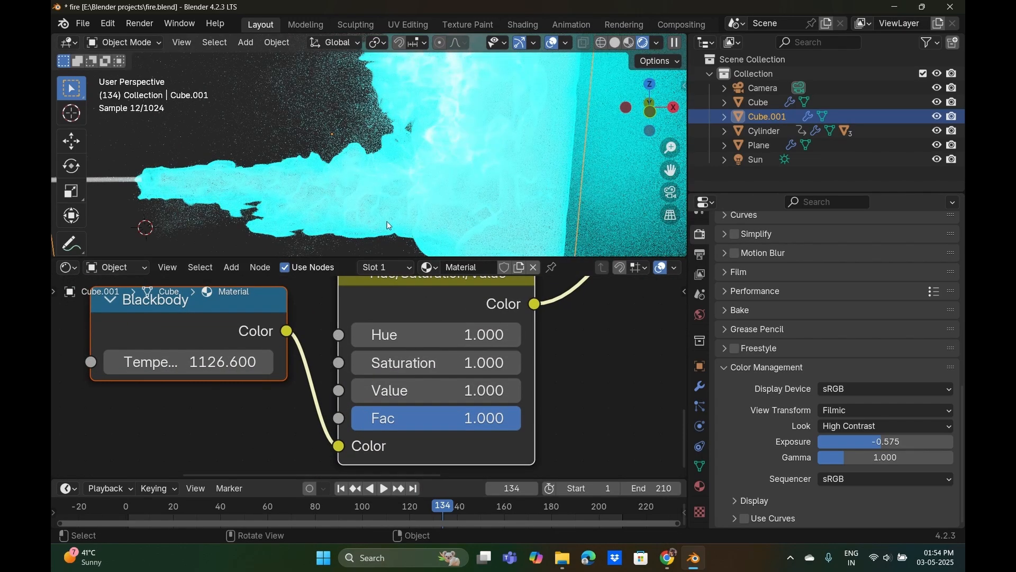
scroll(389, 208, down, 5)
scroll(382, 201, up, 5)
drag(424, 363, 487, 363)
drag(434, 384, 471, 385)
Move the Color Ramp's last black stop to position 0.367 and lower the Blackbody temperature to 956.6.
scroll(317, 317, up, 5)
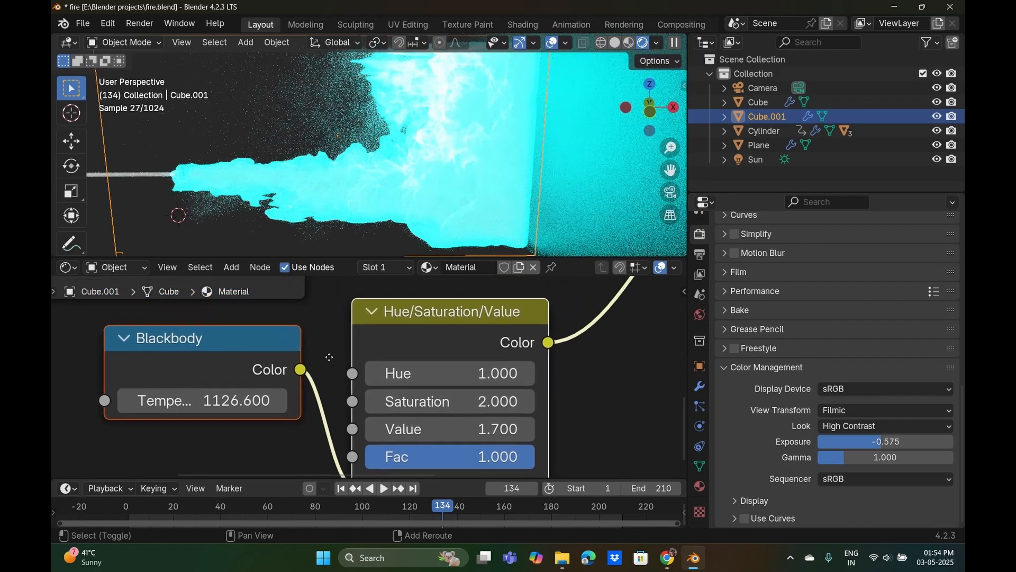
drag(183, 353, 146, 349)
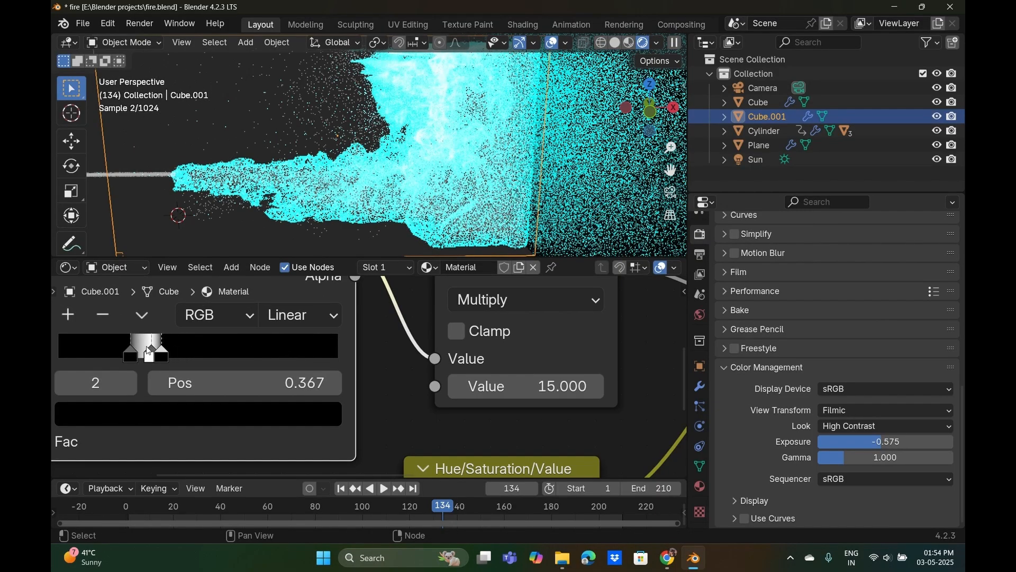
middle_drag(408, 405, 265, 244)
drag(139, 394, 109, 394)
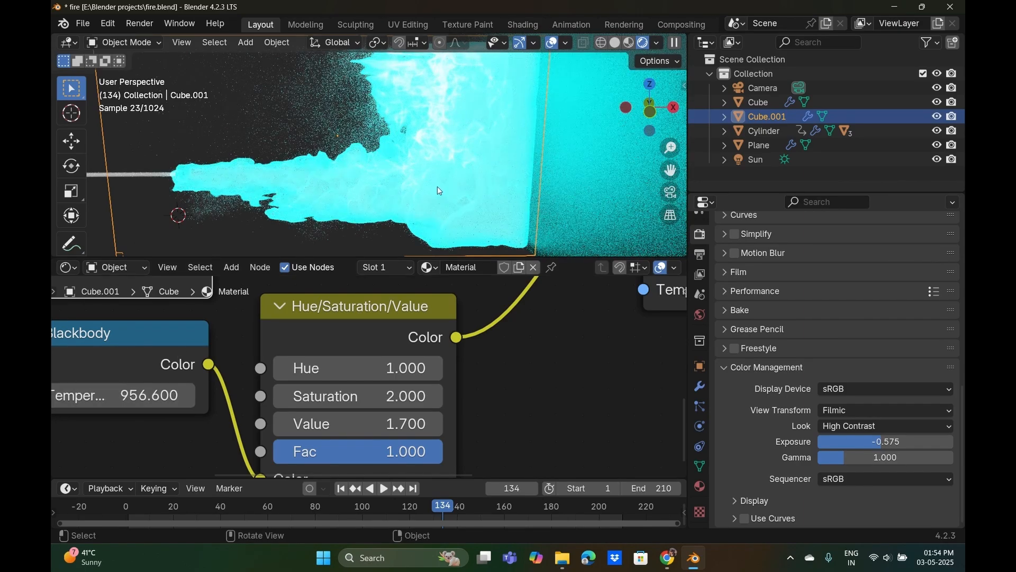
Try a Blackbody temperature of 830.9, and undo the last two temperature reductions to restore 1126.6.
drag(132, 395, 109, 395)
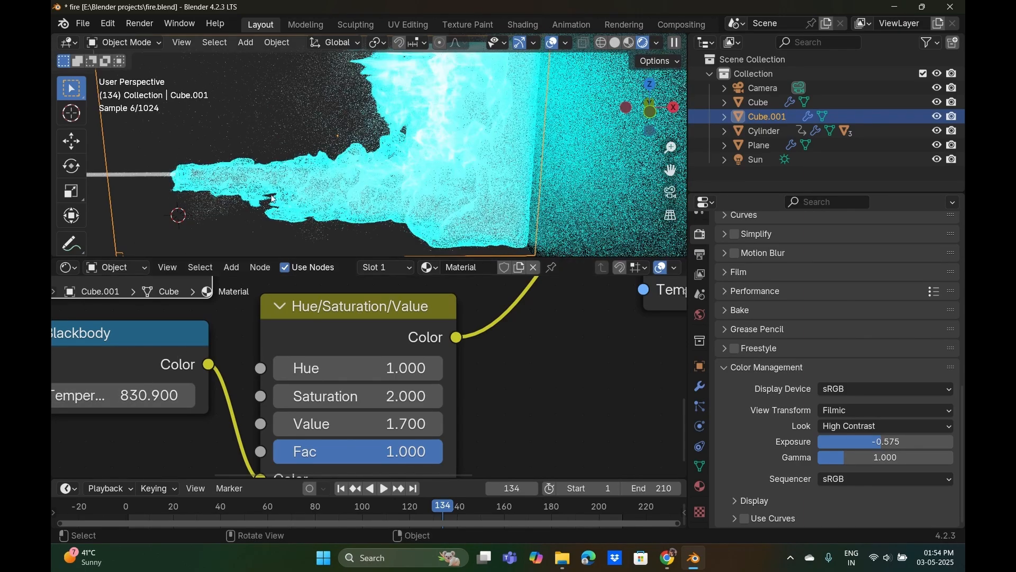
key(ctrl+z)
key(ctrl+z)
Set the Hue/Saturation/Value node's value to 0.7 and play the simulation to preview the flame.
drag(335, 426, 299, 426)
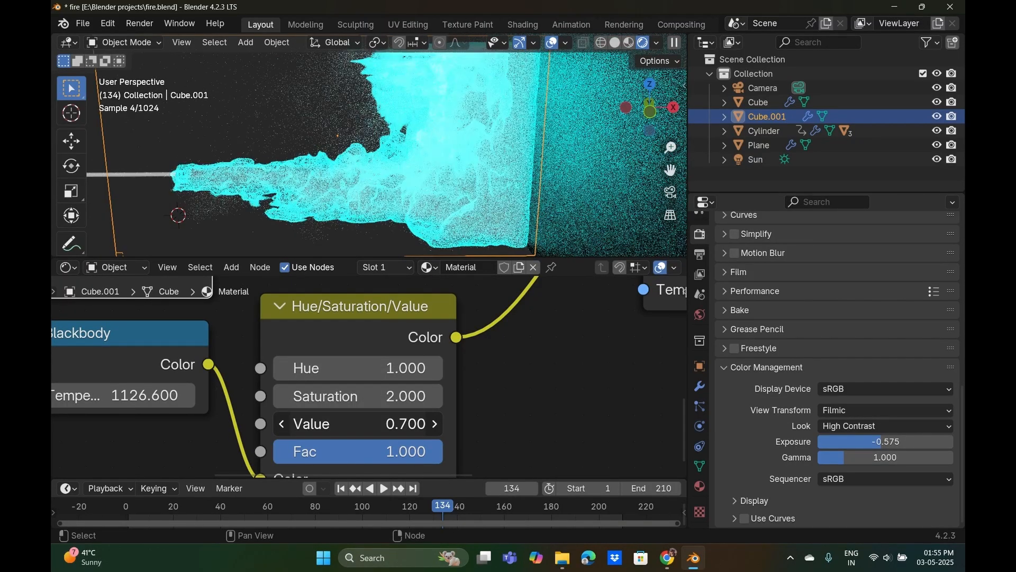
middle_drag(466, 125, 421, 170)
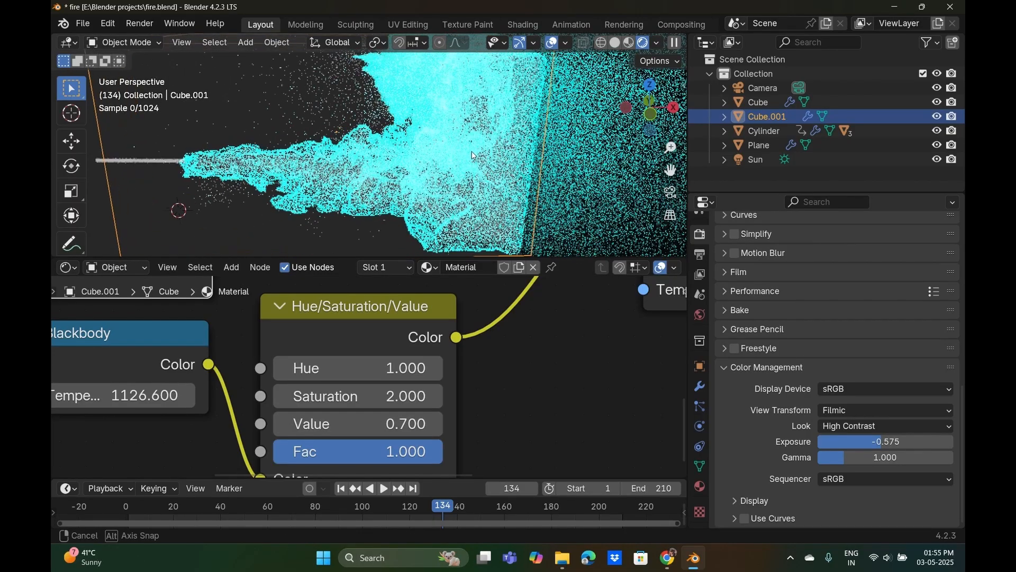
key(space)
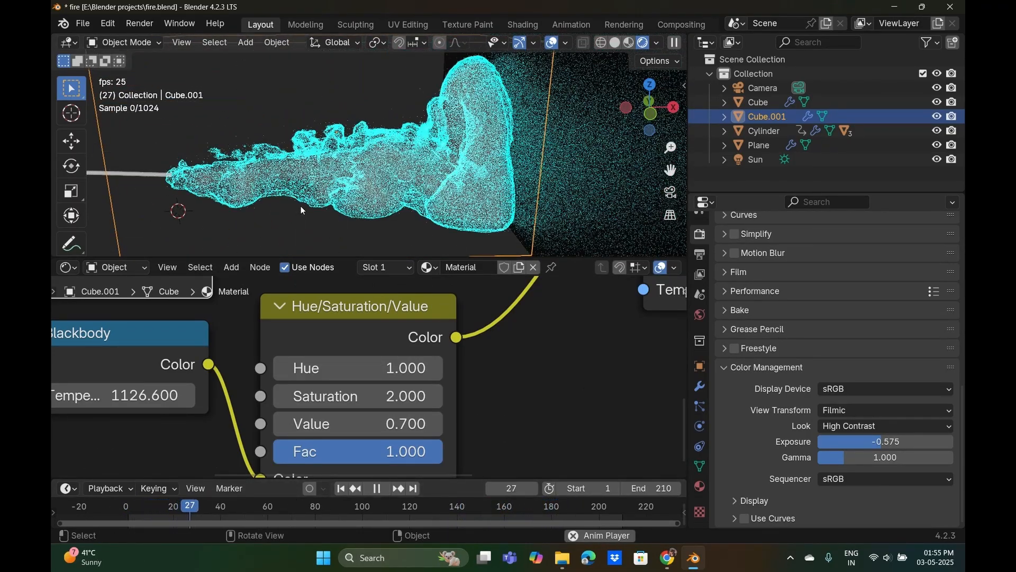
key(space)
Set the Hue/Saturation/Value node to hue 0.4, saturation 1.2 and value 2.0.
drag(333, 356, 275, 357)
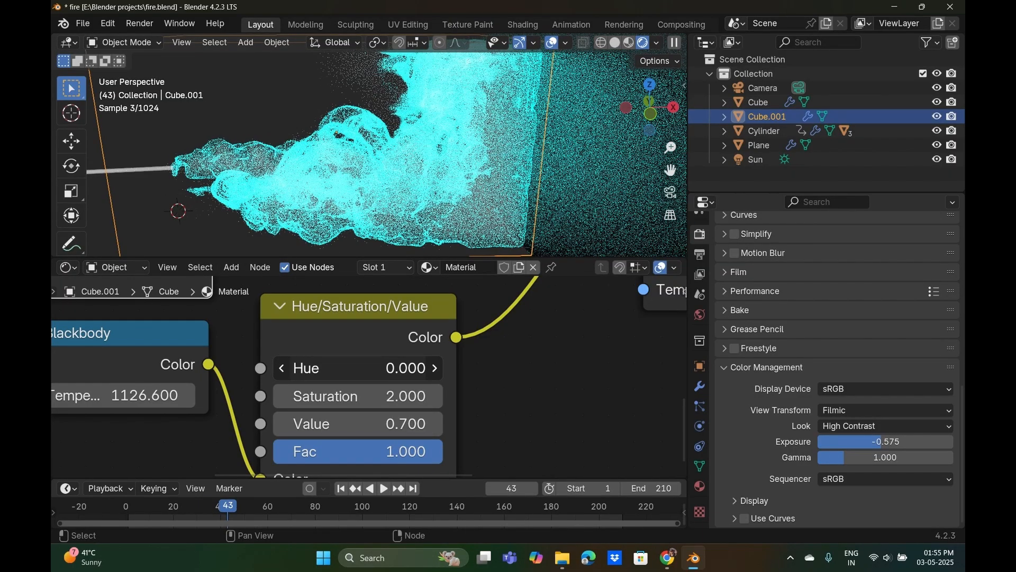
drag(364, 371, 406, 423)
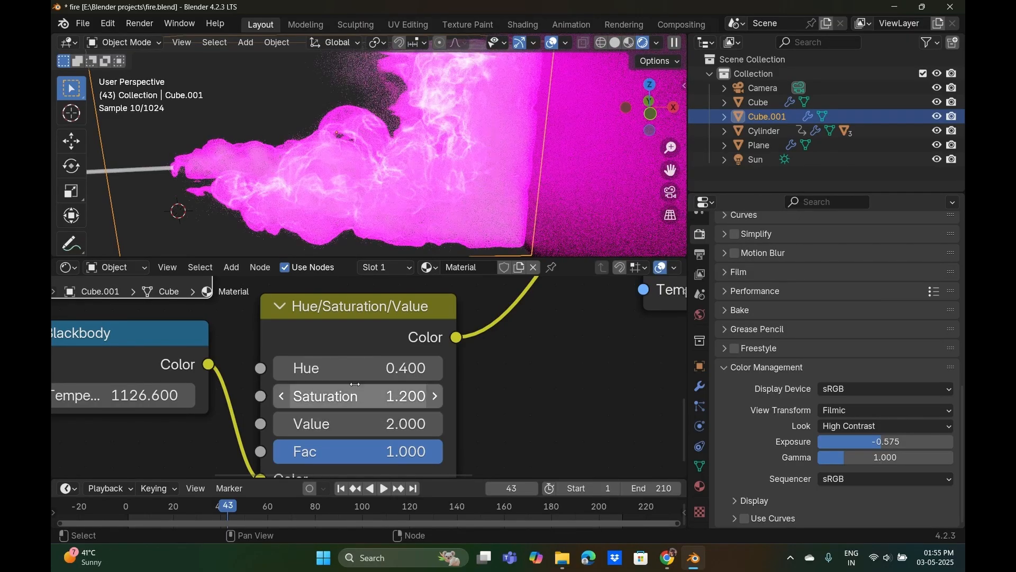
click(354, 373)
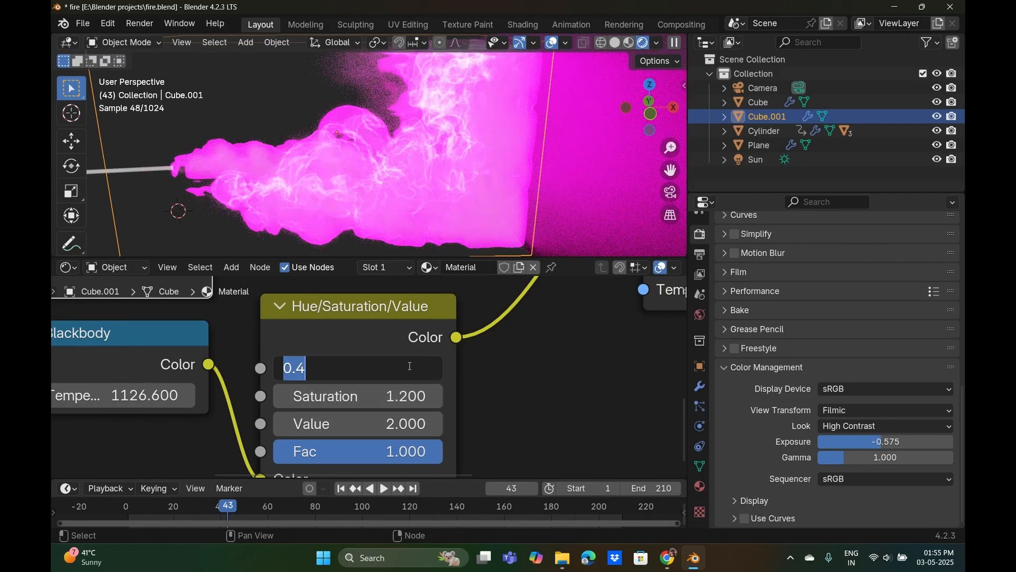
key(Escape)
Step the Hue/Saturation/Value node's hue up to 0.9 to compare flame colors, and settle on 0.5.
click(435, 369)
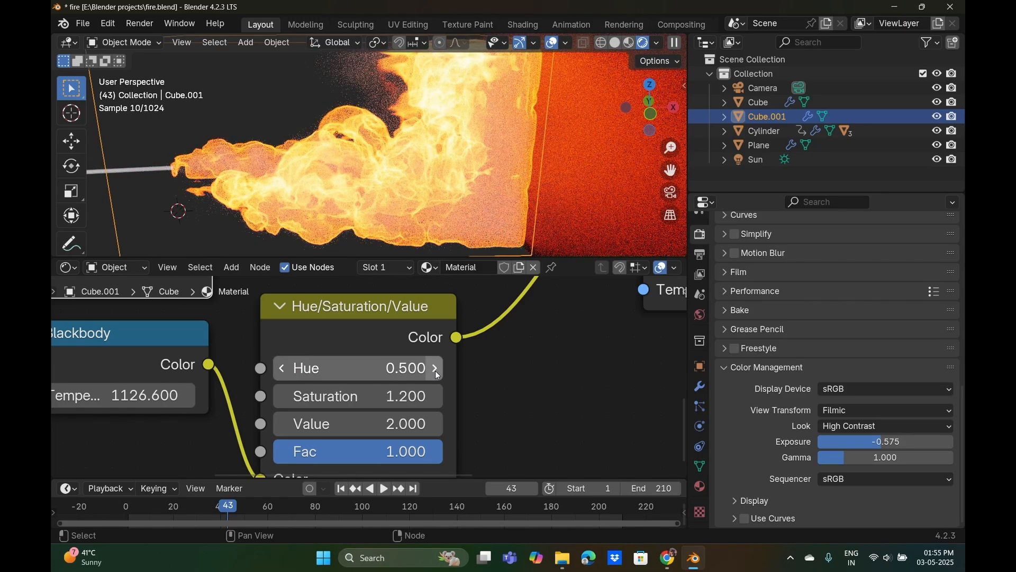
click(435, 371)
click(435, 371)
click(435, 371)
click(435, 371)
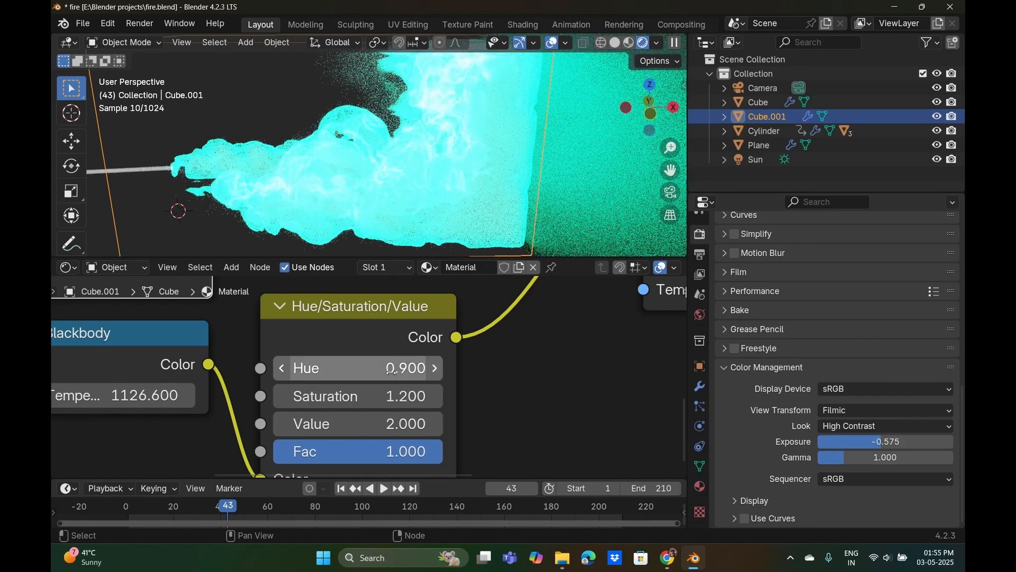
click(282, 368)
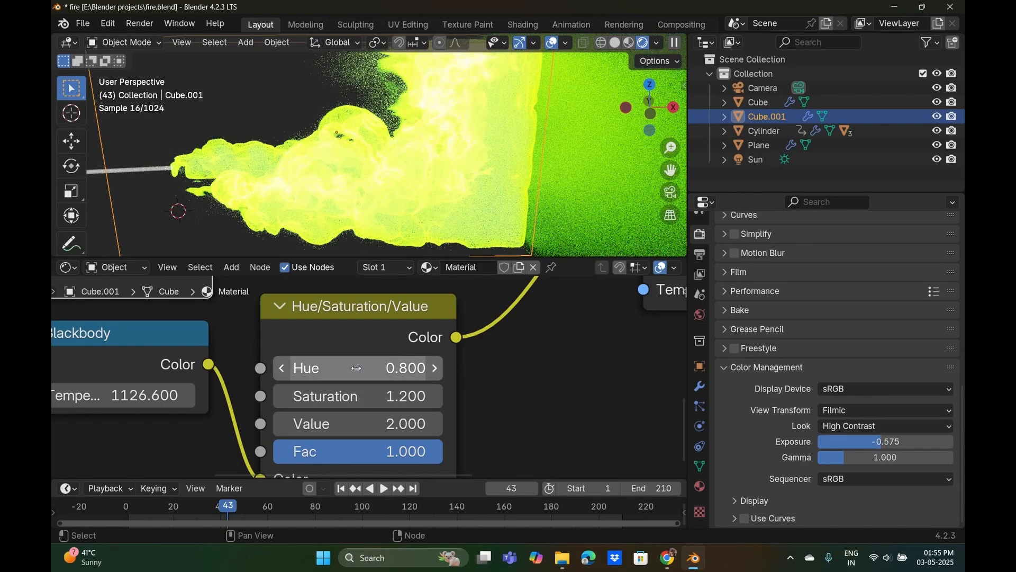
click(285, 370)
click(285, 370)
click(285, 369)
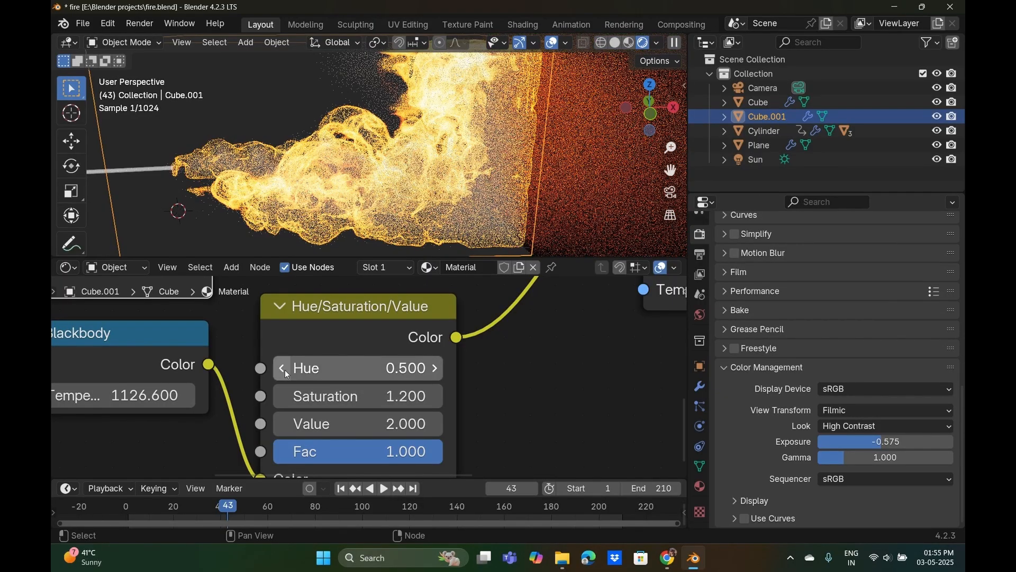
Try a hue of 0.7 on the whole flame and return the hue to 0.5.
scroll(417, 163, down, 5)
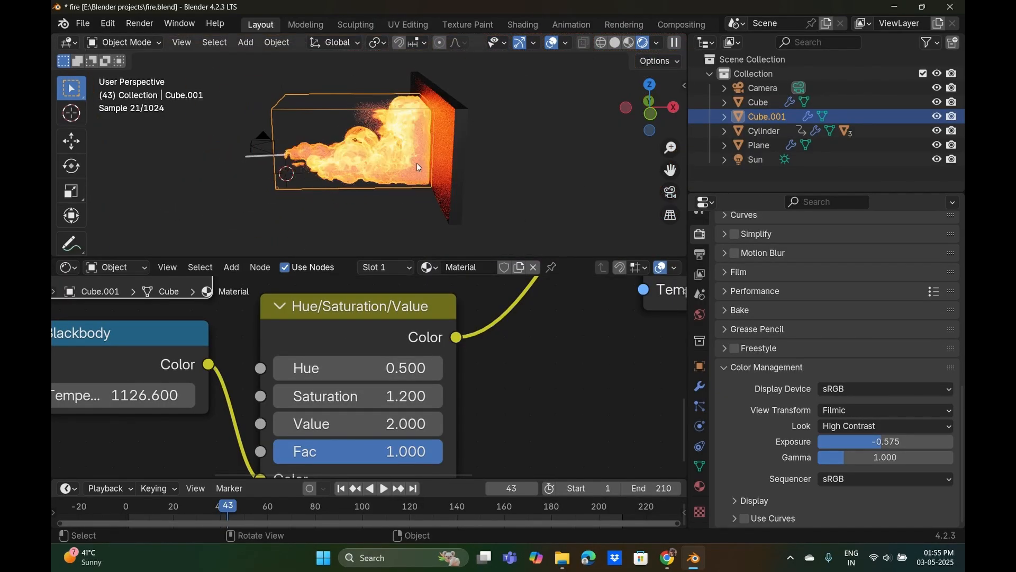
click(434, 369)
click(434, 369)
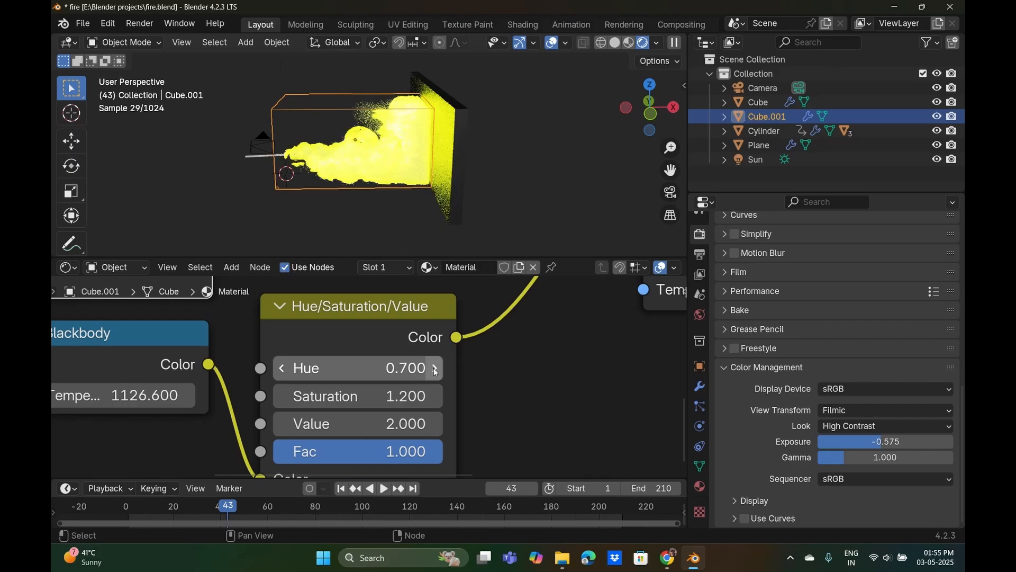
click(283, 372)
click(283, 372)
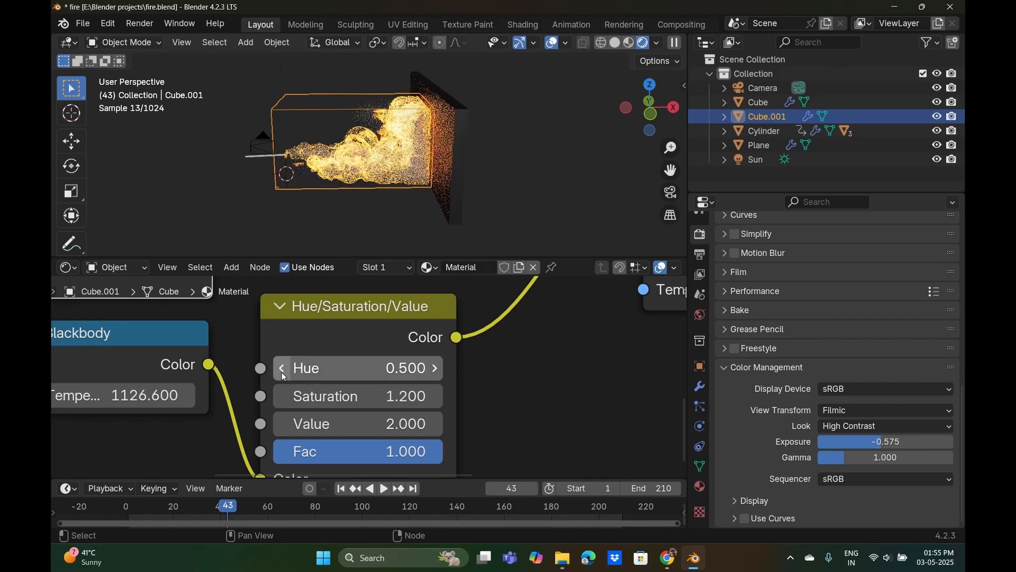
Add a Volume Info node to the flame material and place it above the Attribute node.
scroll(369, 376, down, 3)
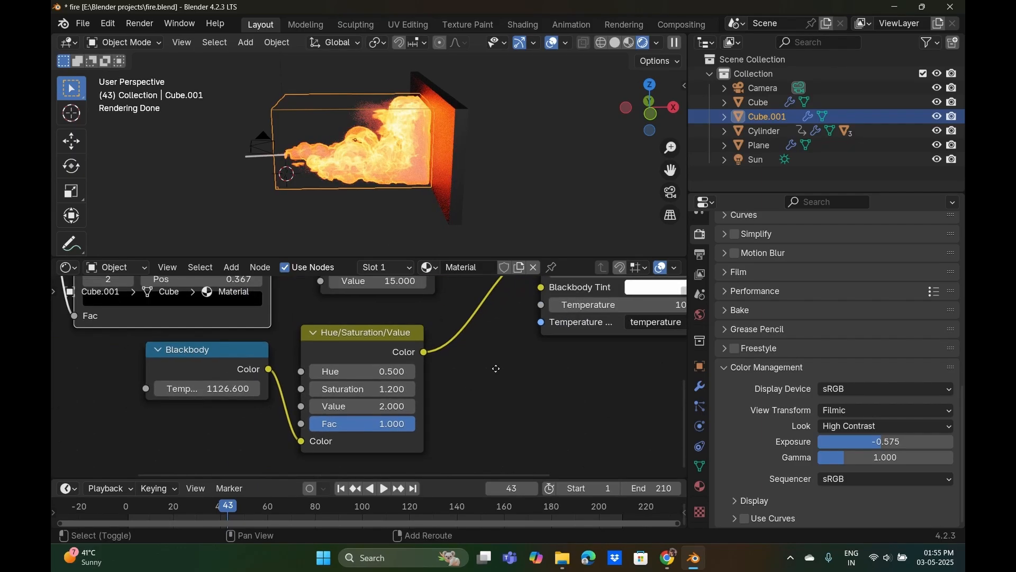
middle_drag(496, 368, 461, 403)
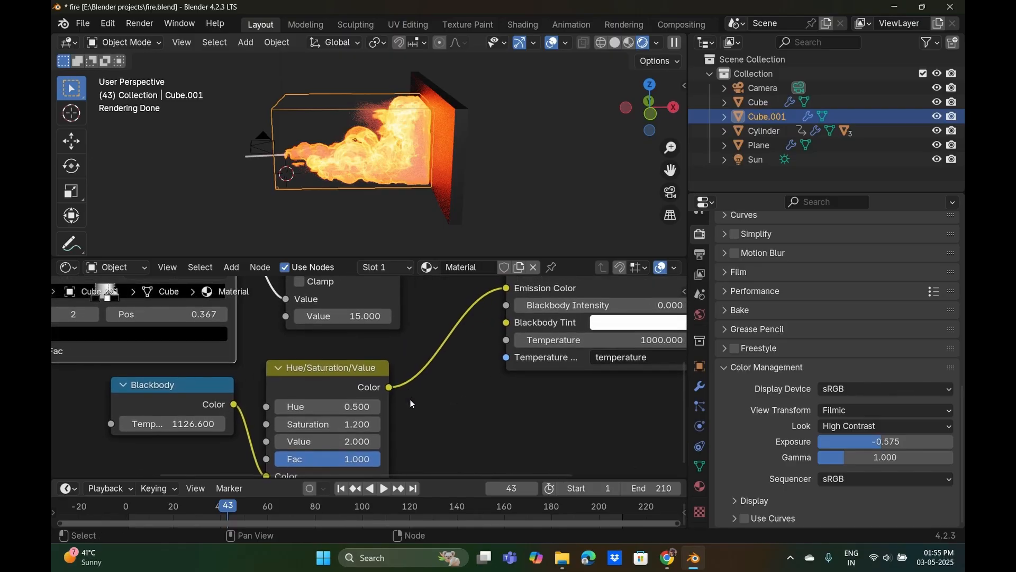
scroll(399, 395, down, 4)
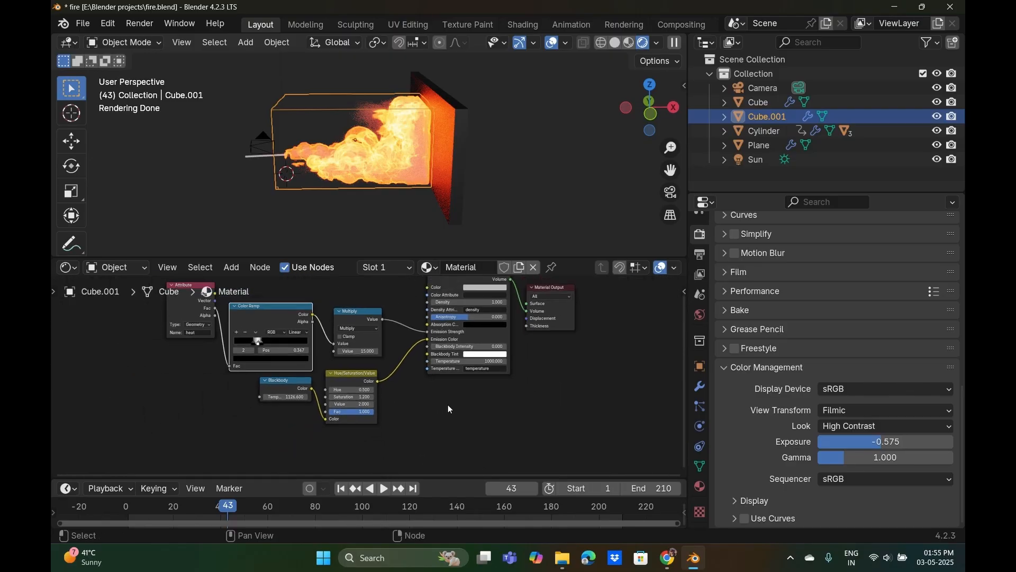
middle_drag(186, 269, 222, 328)
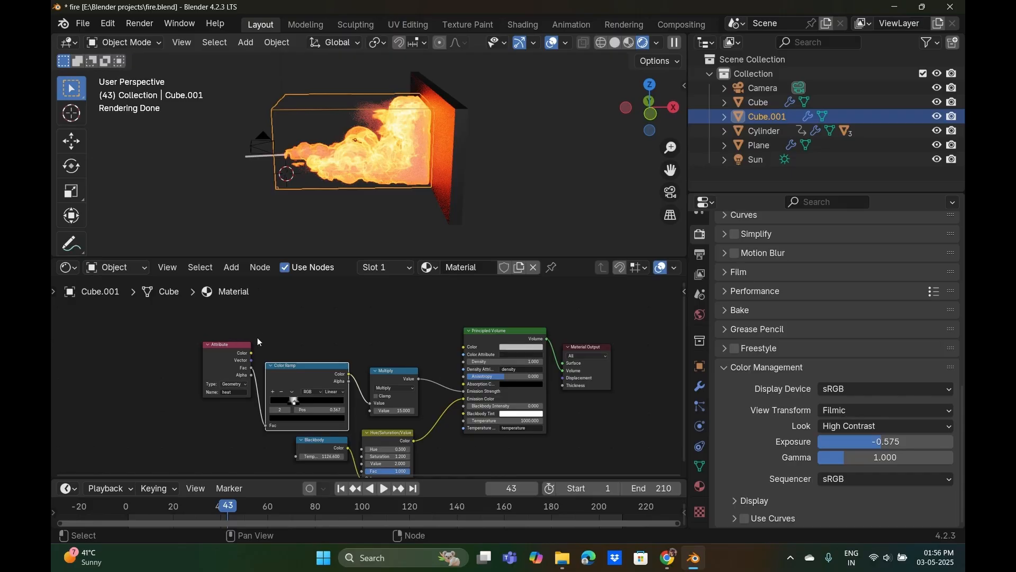
key(shift+a)
text(volum)
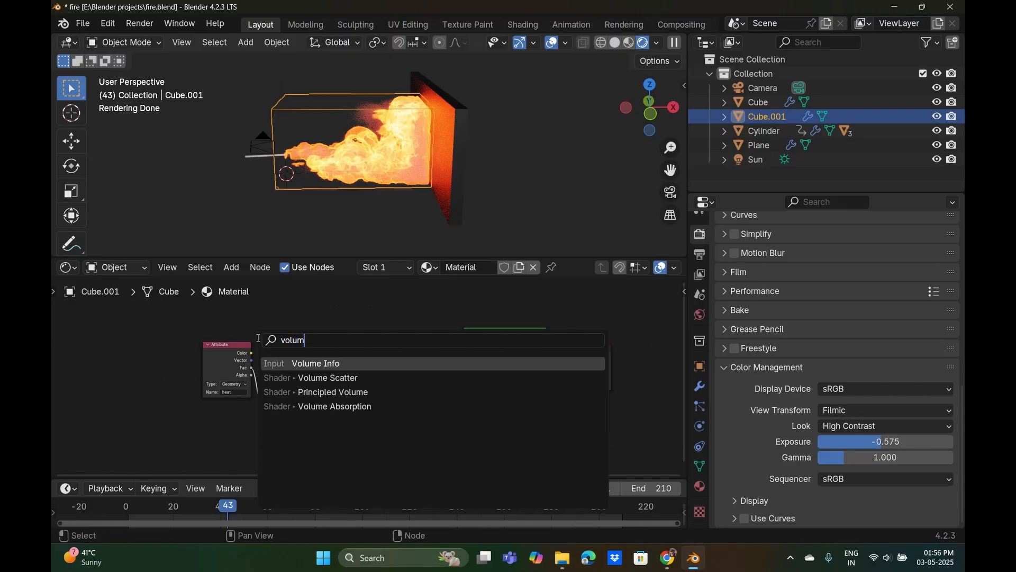
key(Return)
click(204, 306)
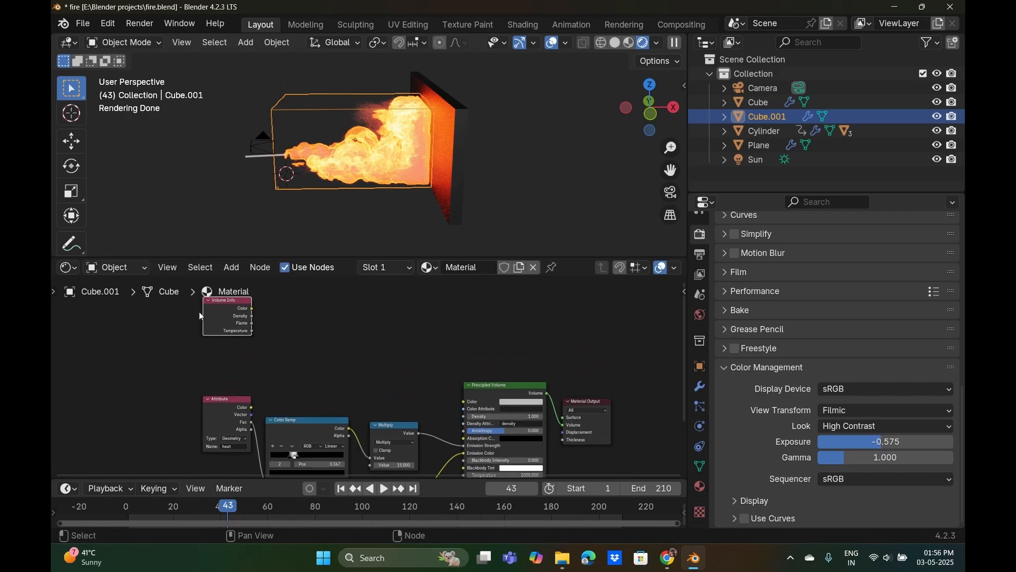
drag(231, 305, 233, 339)
Duplicate the Color Ramp beside the Volume Info node and connect the Volume Info Density output to the copy's Fac input.
drag(303, 420, 313, 318)
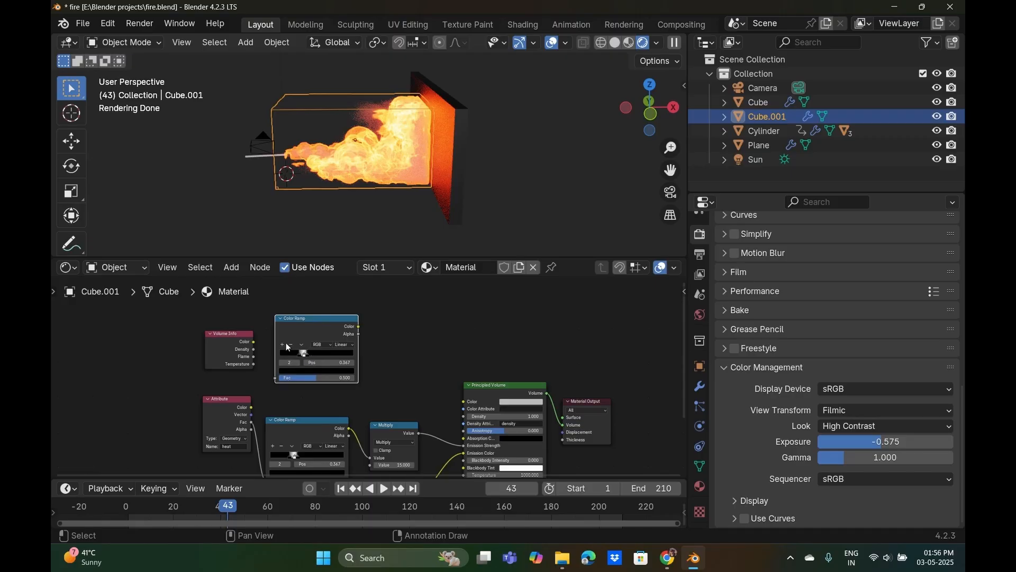
click(287, 344)
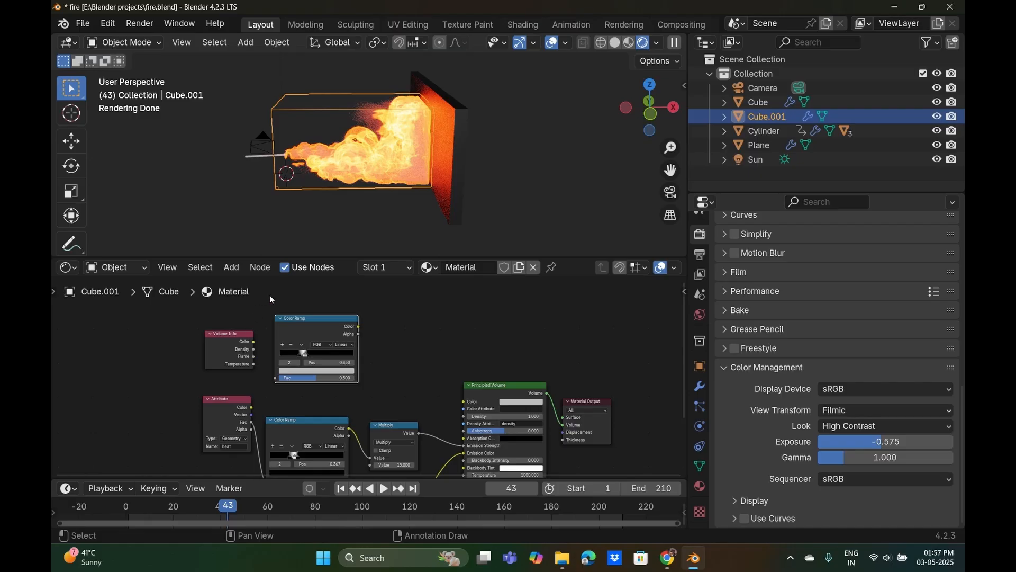
middle_drag(418, 390, 370, 355)
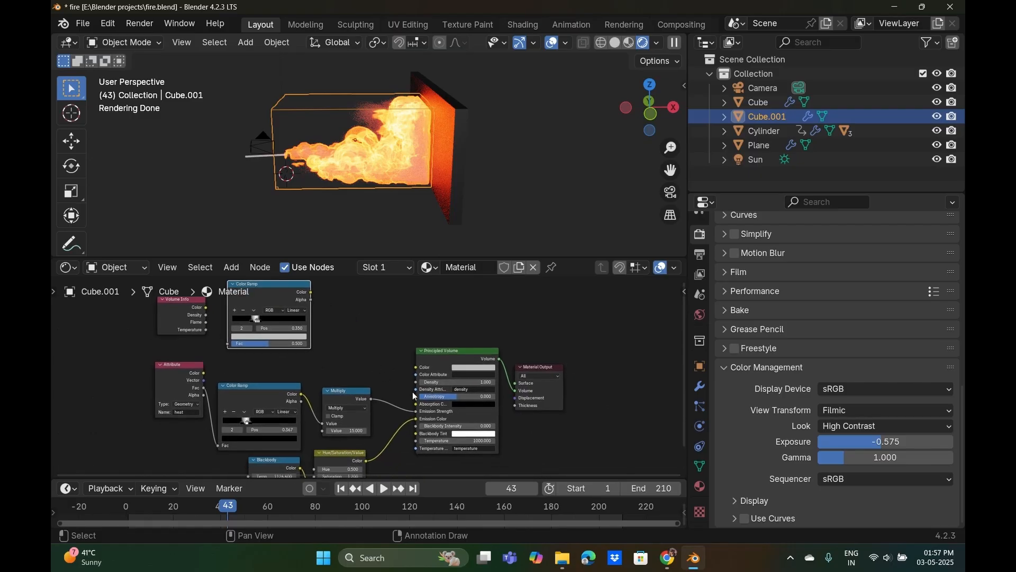
drag(417, 381, 366, 332)
drag(206, 315, 228, 343)
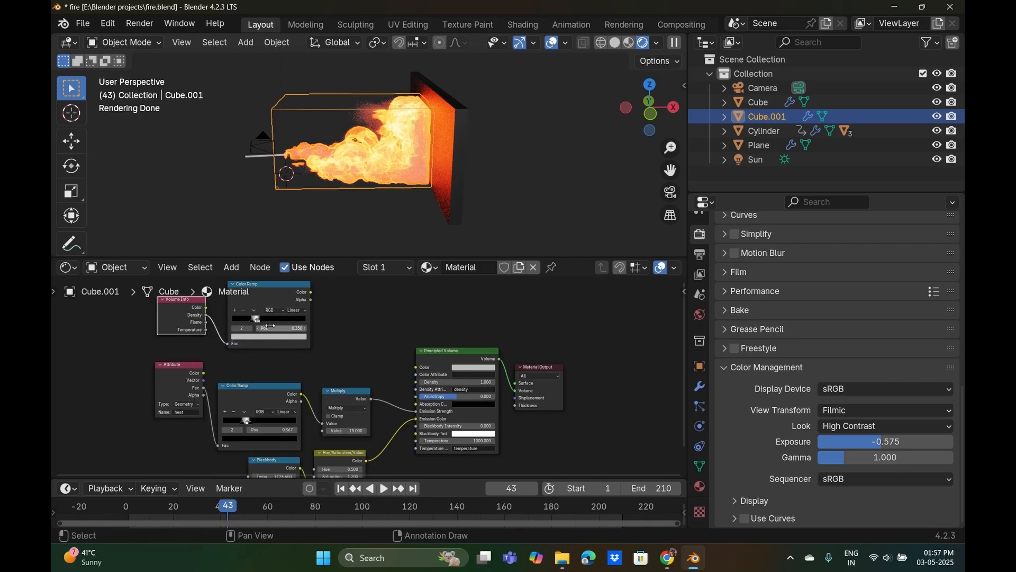
Remove the extra stops from the duplicated Color Ramp and move its white stop to position 0.478.
ctrl+click(262, 319)
click(243, 311)
drag(254, 322, 240, 323)
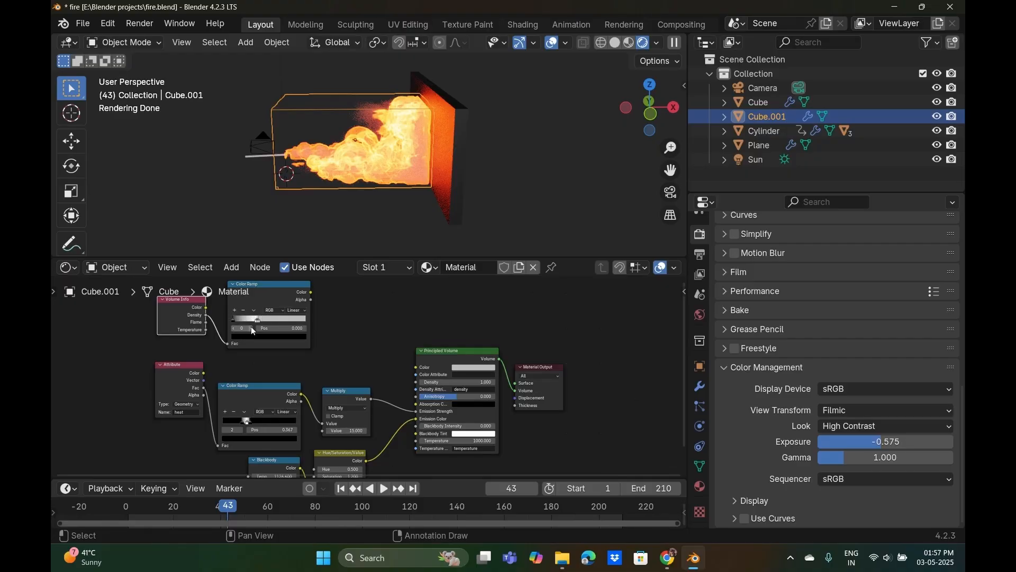
click(257, 321)
click(244, 311)
drag(254, 320, 268, 320)
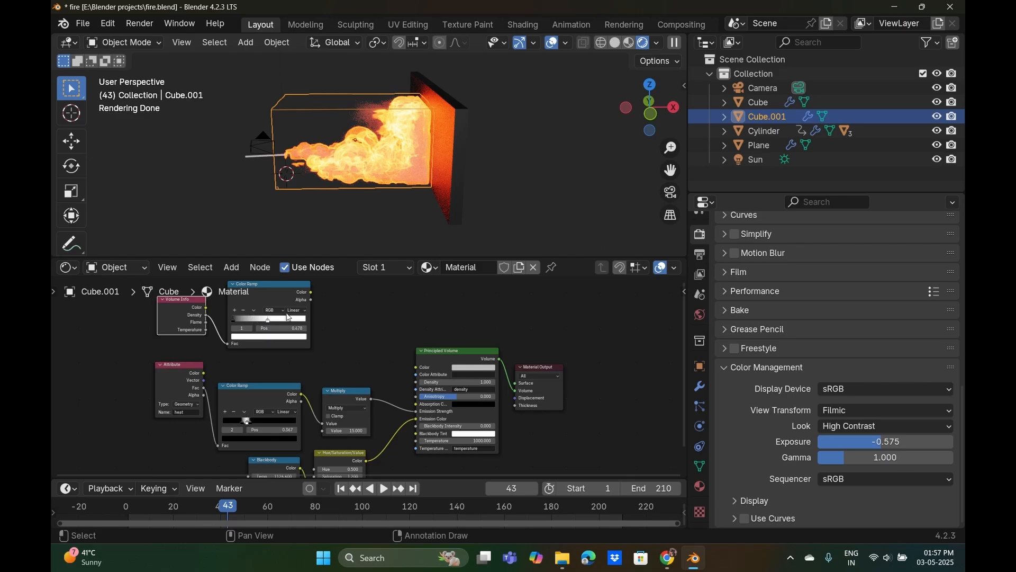
Add a Multiply node between the duplicated Color Ramp and the Principled Volume's Density input, and set its value to -4.5.
drag(312, 292, 338, 325)
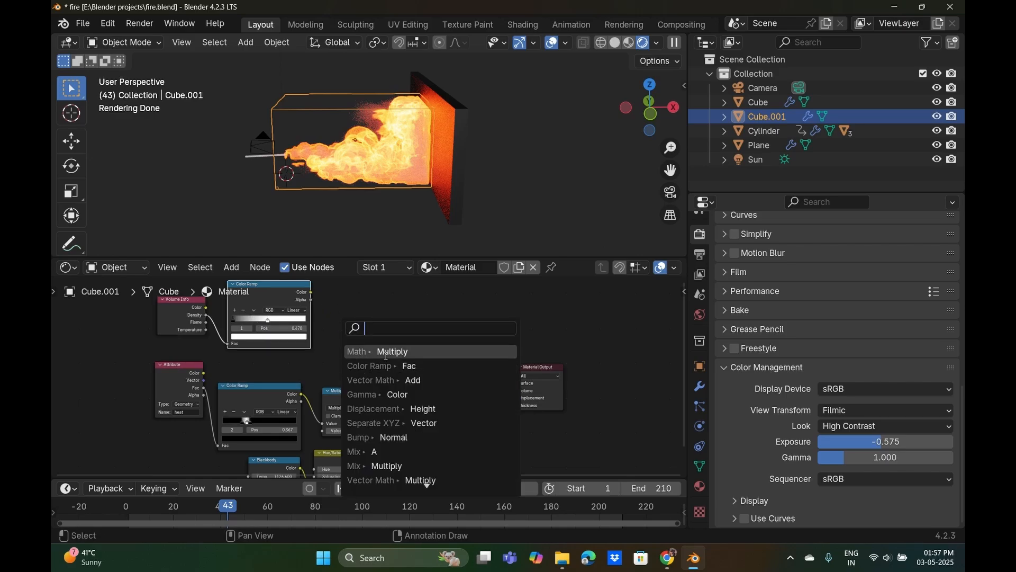
click(386, 352)
click(384, 331)
drag(383, 332, 409, 381)
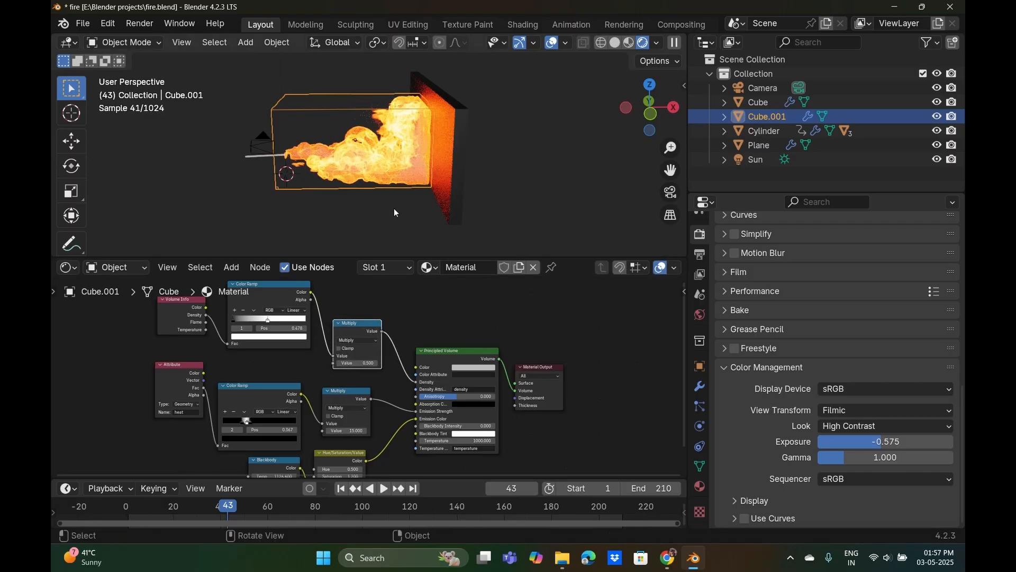
scroll(394, 208, up, 3)
drag(352, 363, 301, 363)
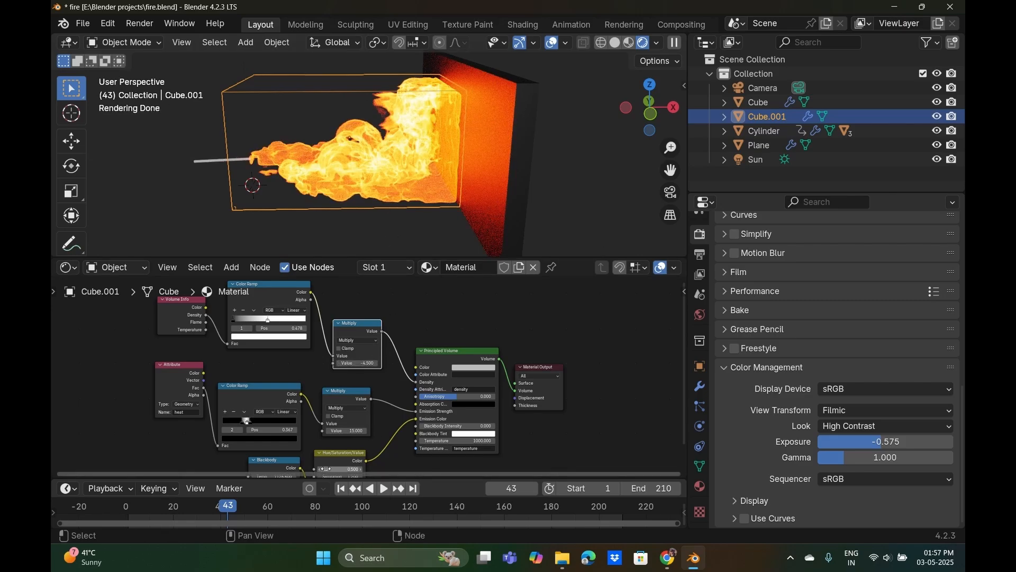
Compare the flame at hues 0.6 and 0.7 in the Hue/Saturation/Value node, and return the hue to 0.5.
click(361, 470)
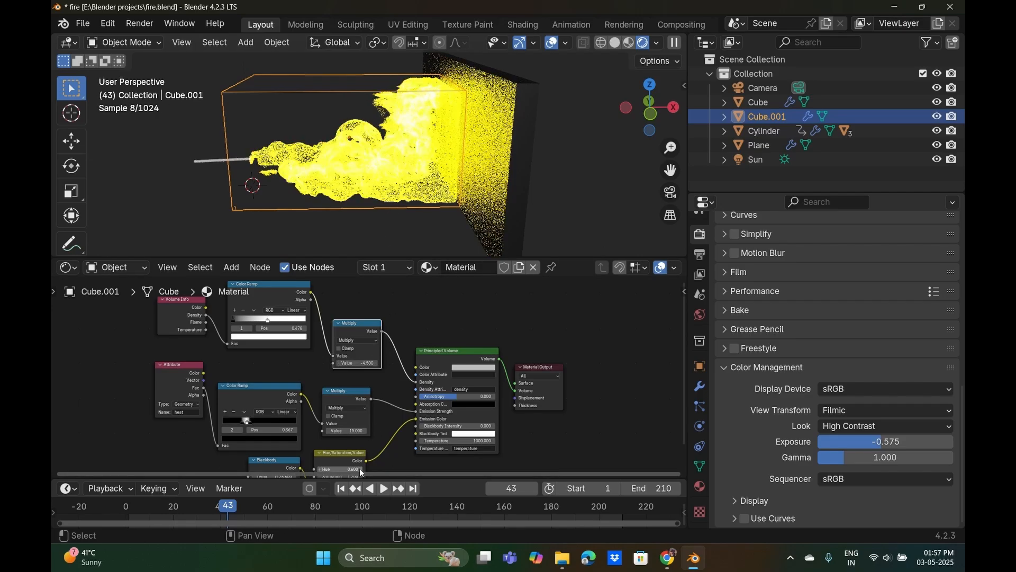
click(362, 470)
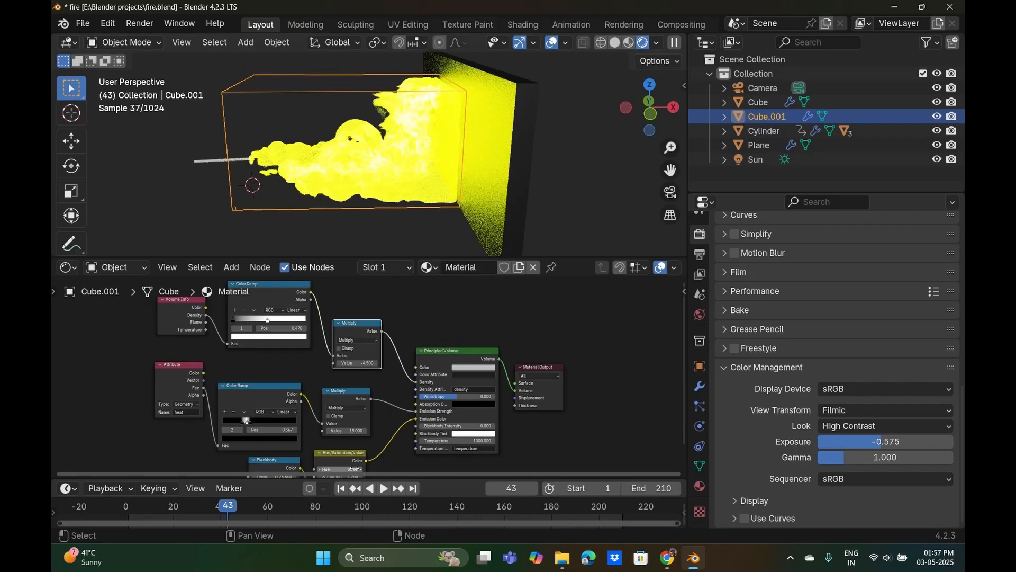
click(320, 469)
click(321, 469)
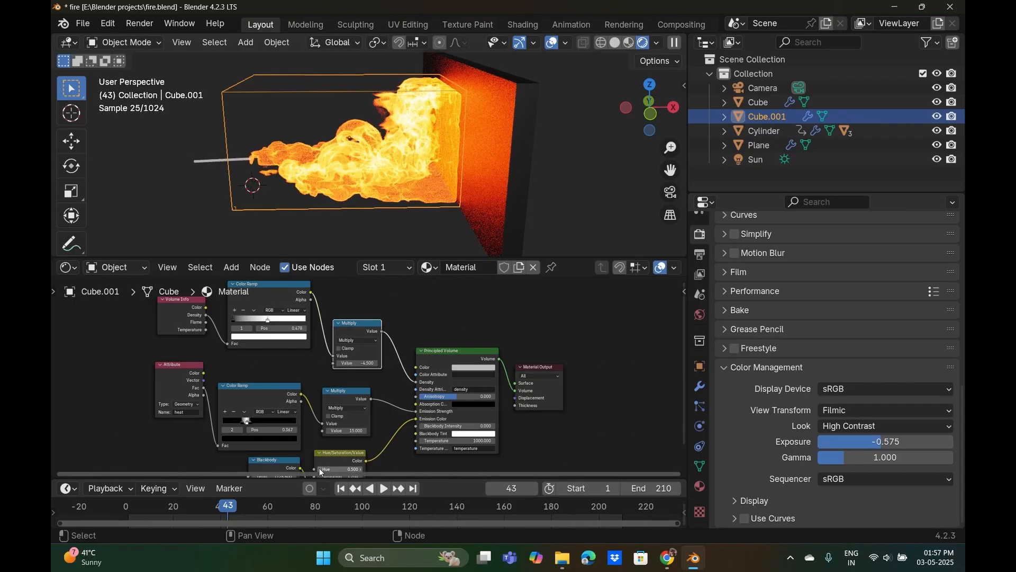
Lower the Hue/Saturation/Value node's hue to 0.3 and raise it back to 0.4 for a magenta flame.
click(321, 469)
click(321, 470)
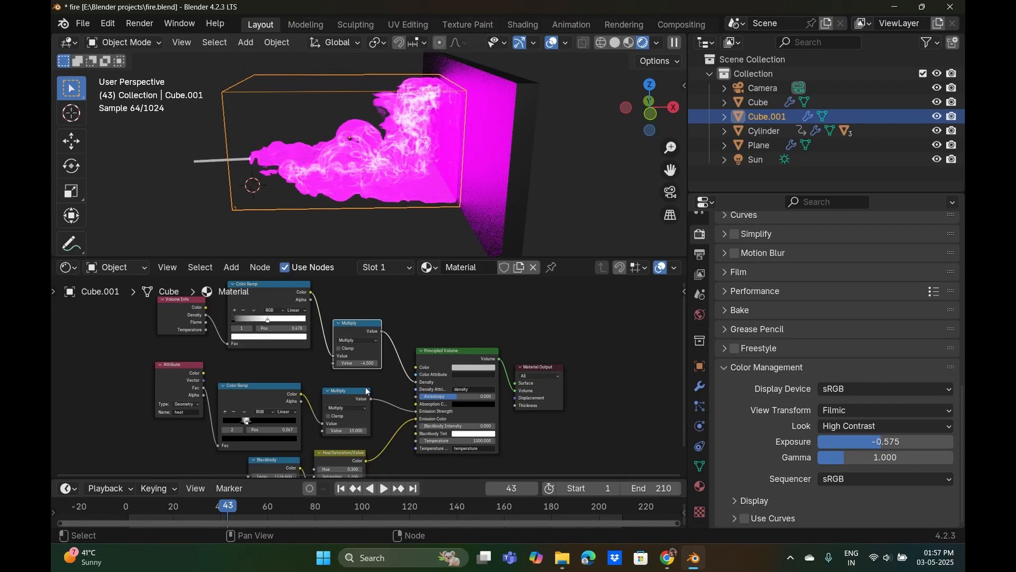
click(362, 470)
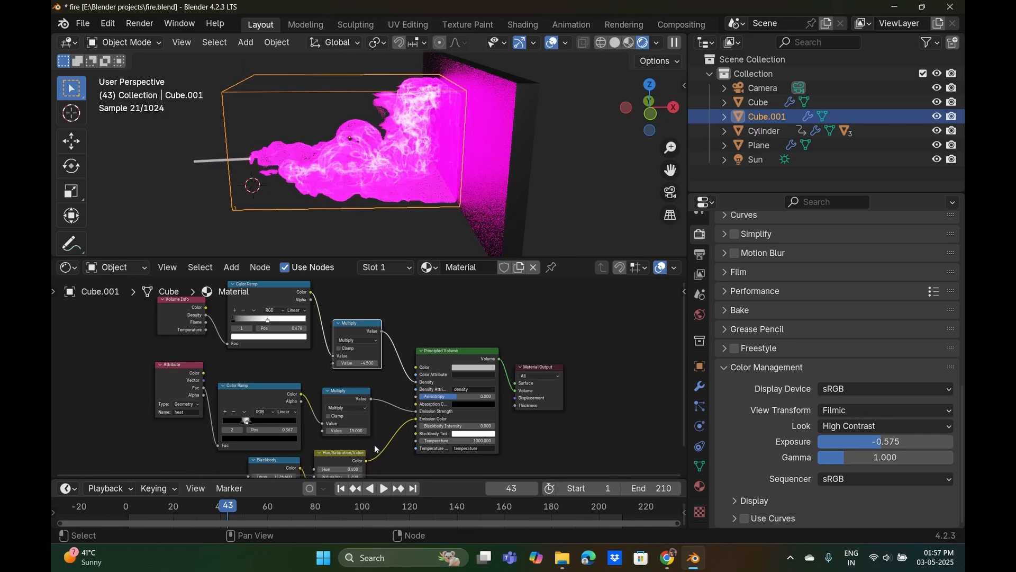
shift+scroll(384, 461, down, 3)
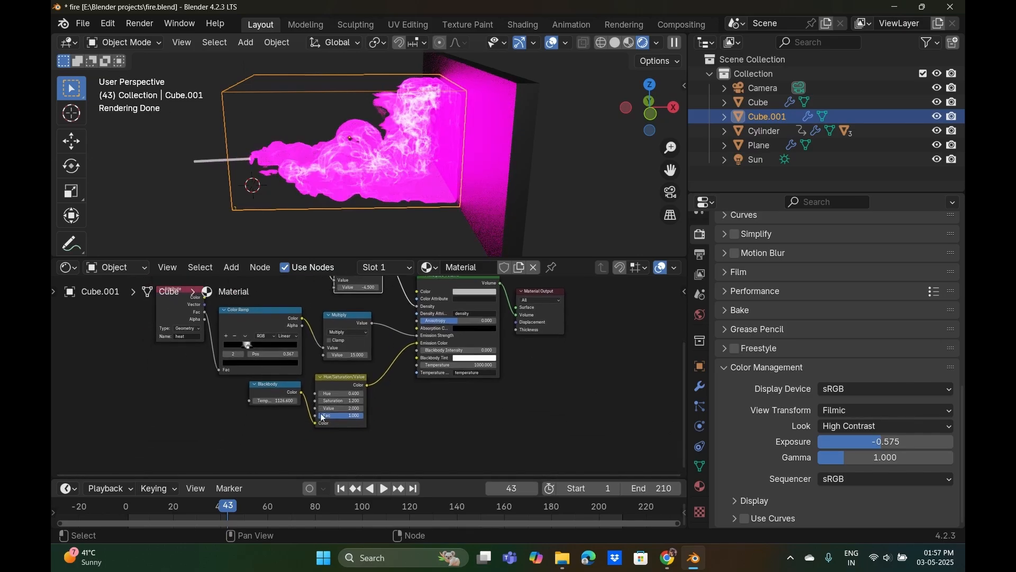
Lower the Hue/Saturation/Value node's Value to 1.7.
click(320, 409)
click(321, 410)
click(321, 409)
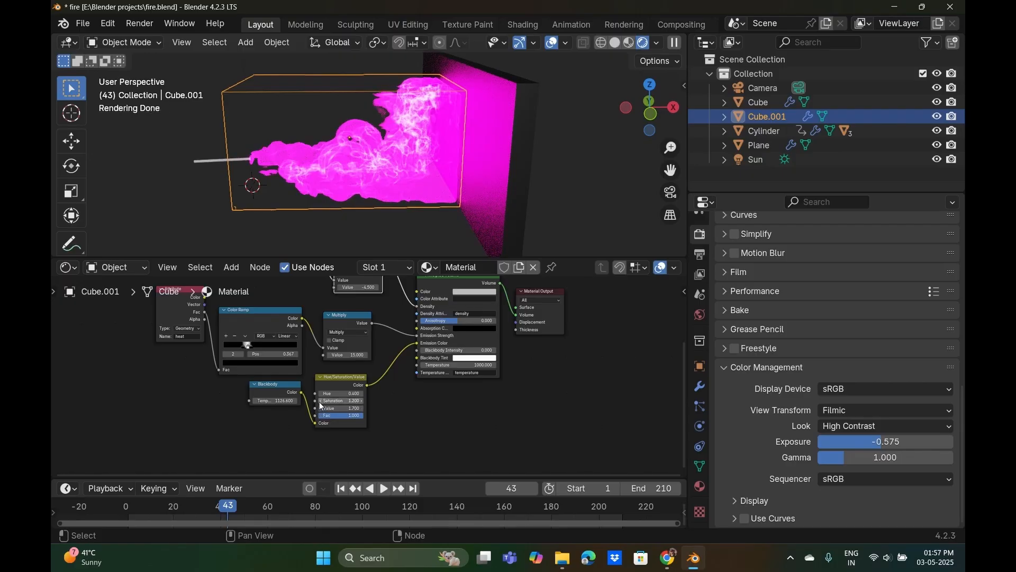
Try a saturation of 0.8 in the Hue/Saturation/Value node, and raise the saturation to 2.0.
drag(350, 401, 344, 401)
click(362, 401)
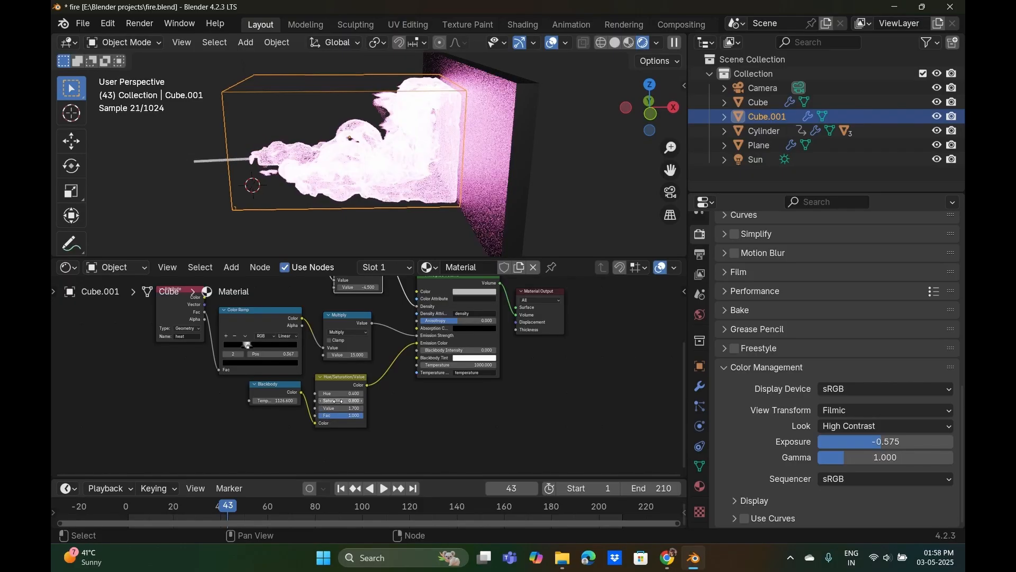
click(362, 401)
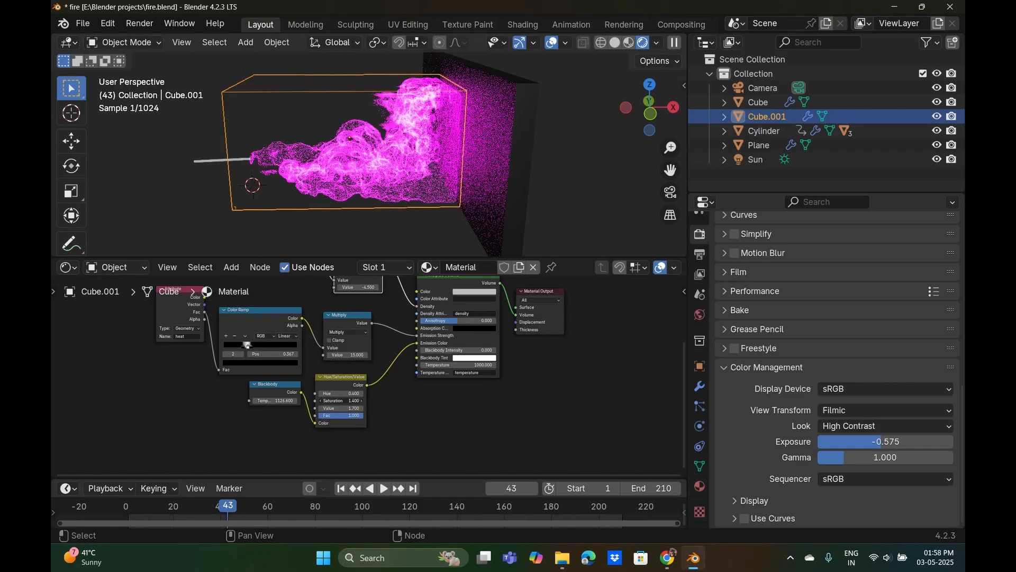
click(362, 401)
click(362, 401)
click(362, 401)
click(362, 401)
click(362, 402)
click(363, 401)
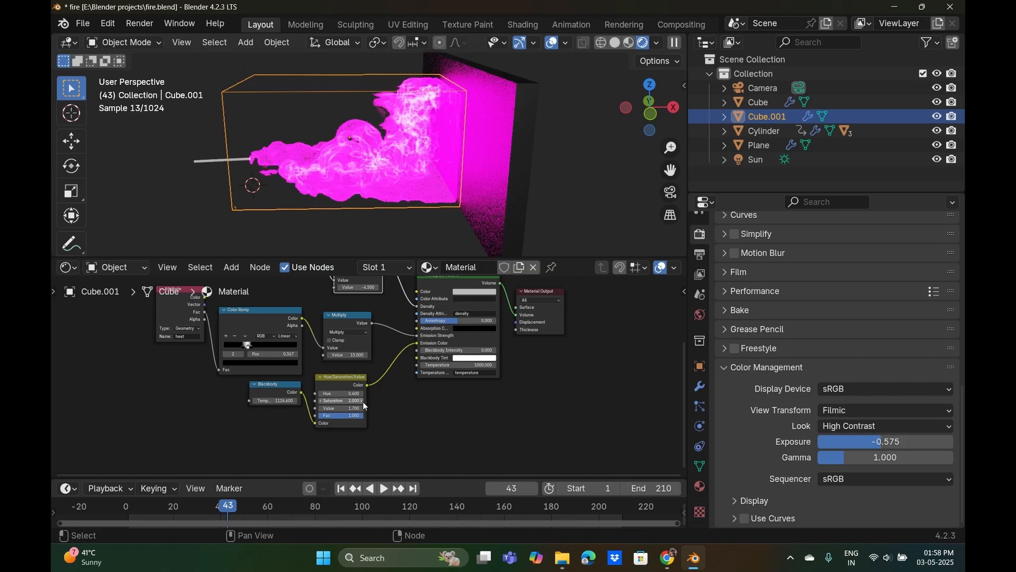
Inspect the flame from another angle, and run a brief animation render, stopping it during the first frame.
middle_drag(307, 303, 308, 370)
middle_drag(383, 230, 322, 178)
scroll(391, 195, up, 3)
scroll(291, 180, up, 5)
scroll(322, 179, down, 4)
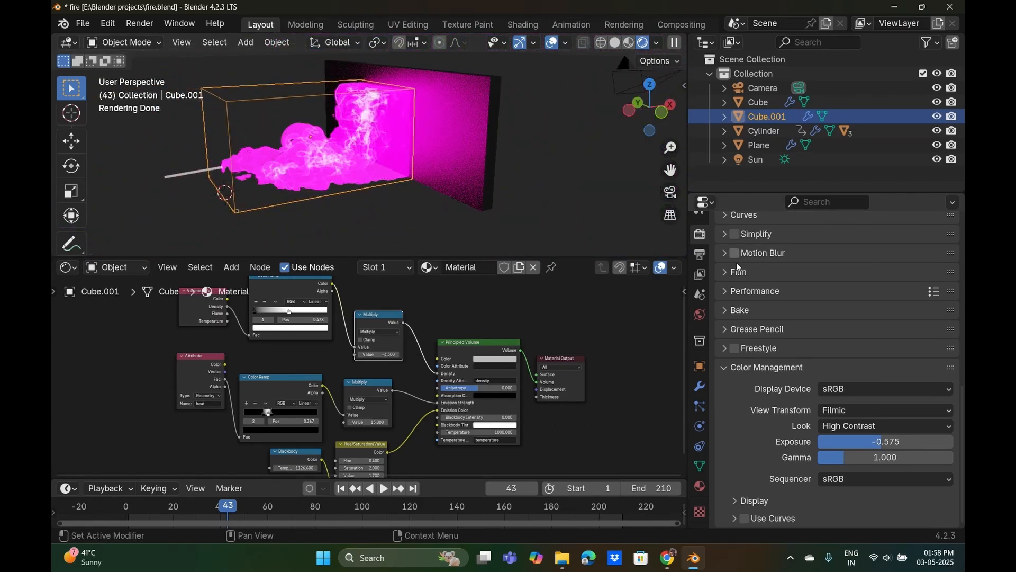
scroll(803, 312, up, 10)
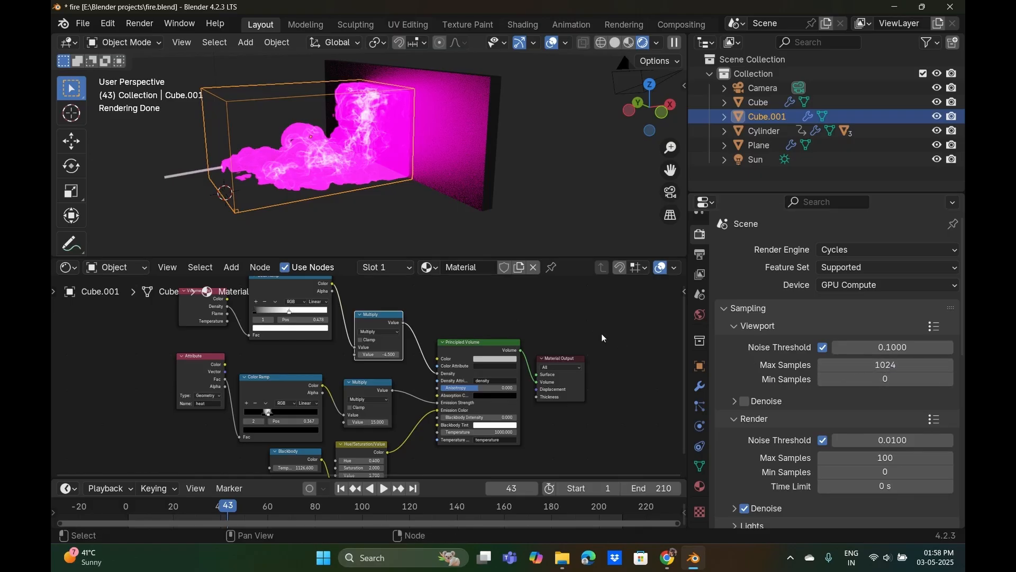
click(139, 23)
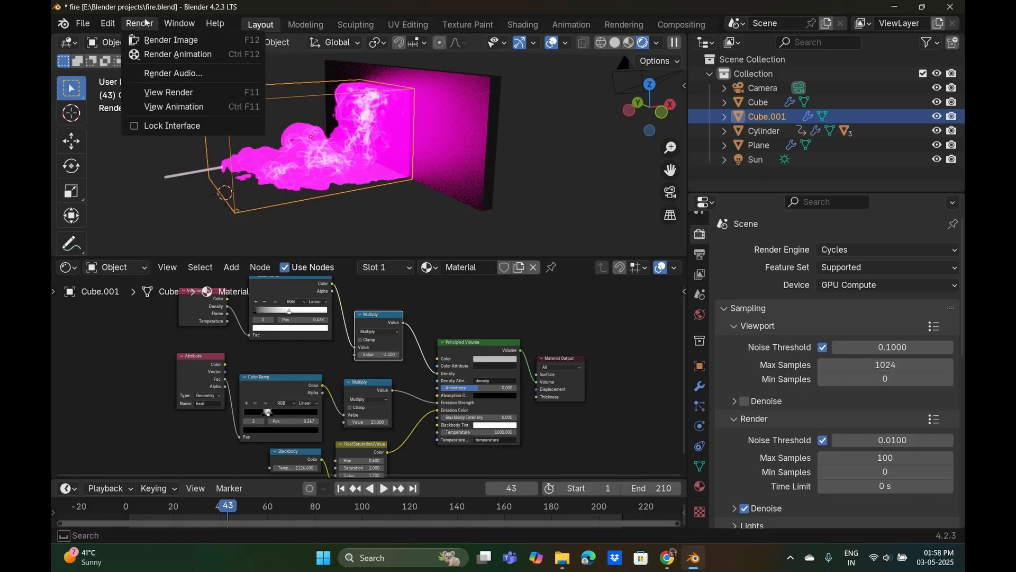
click(165, 55)
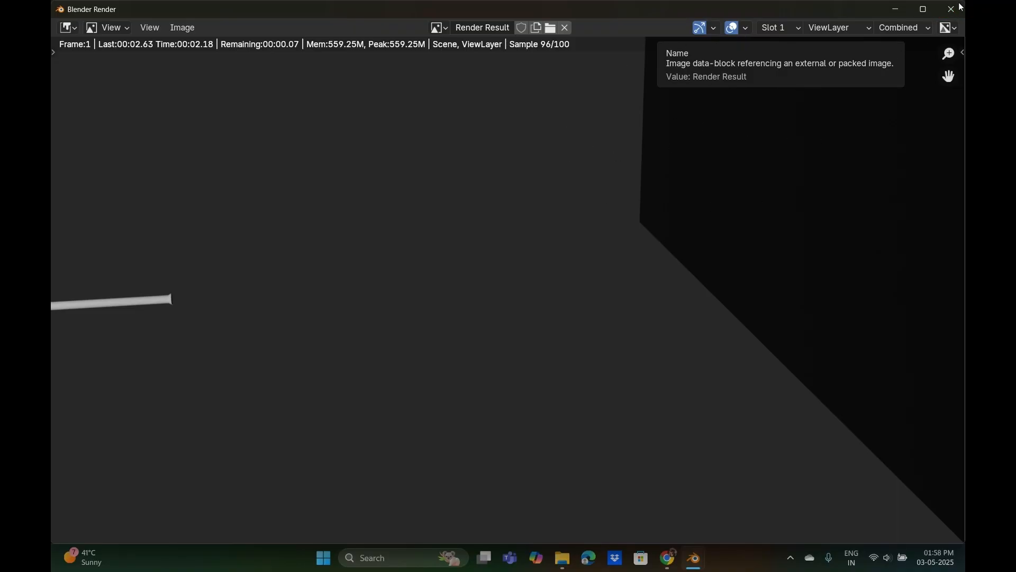
key(Escape)
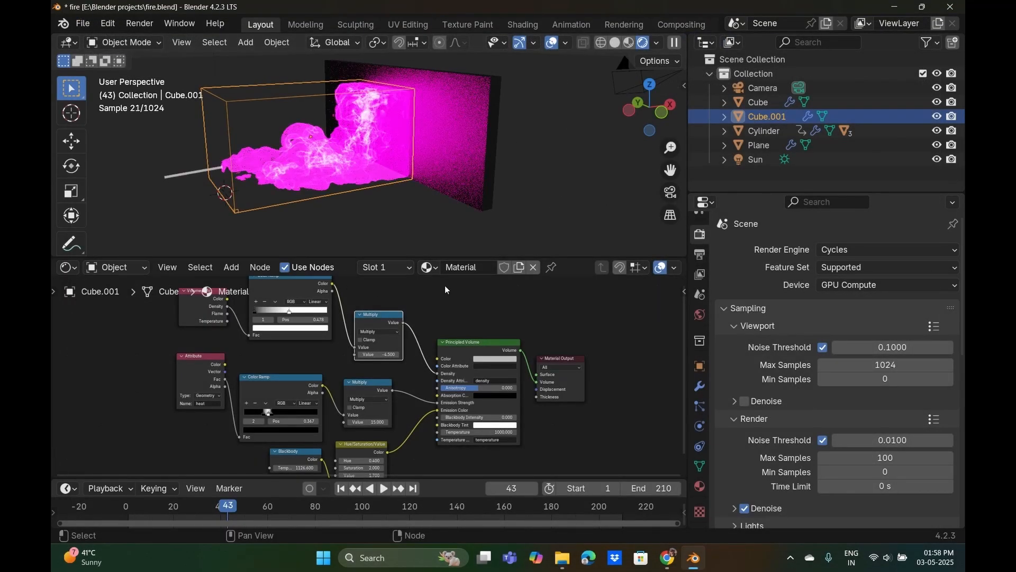
Close the Shader Editor by joining its area into the 3D viewport so the viewport fills the space.
click(477, 299)
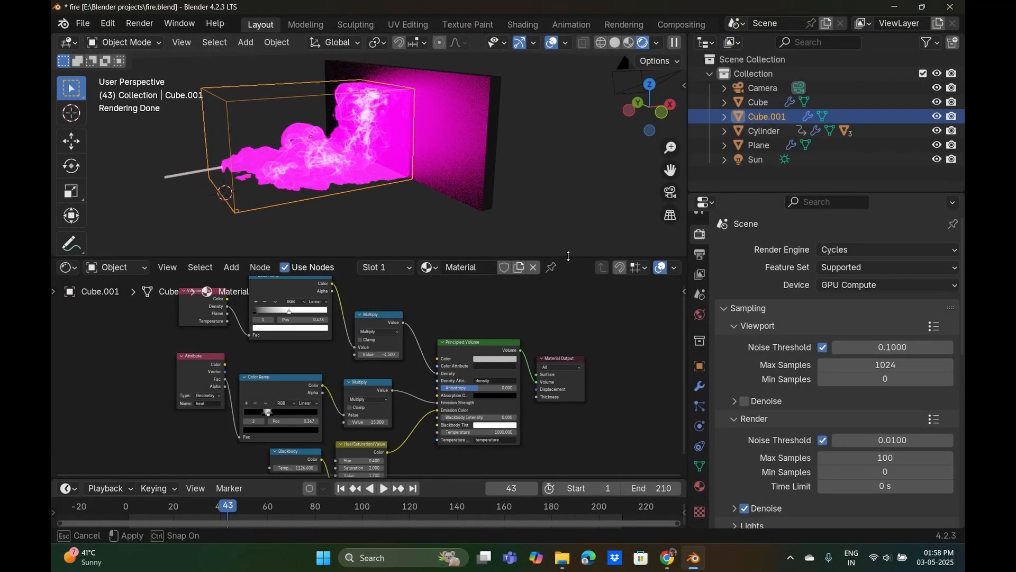
drag(570, 258, 570, 301)
click(700, 407)
click(698, 428)
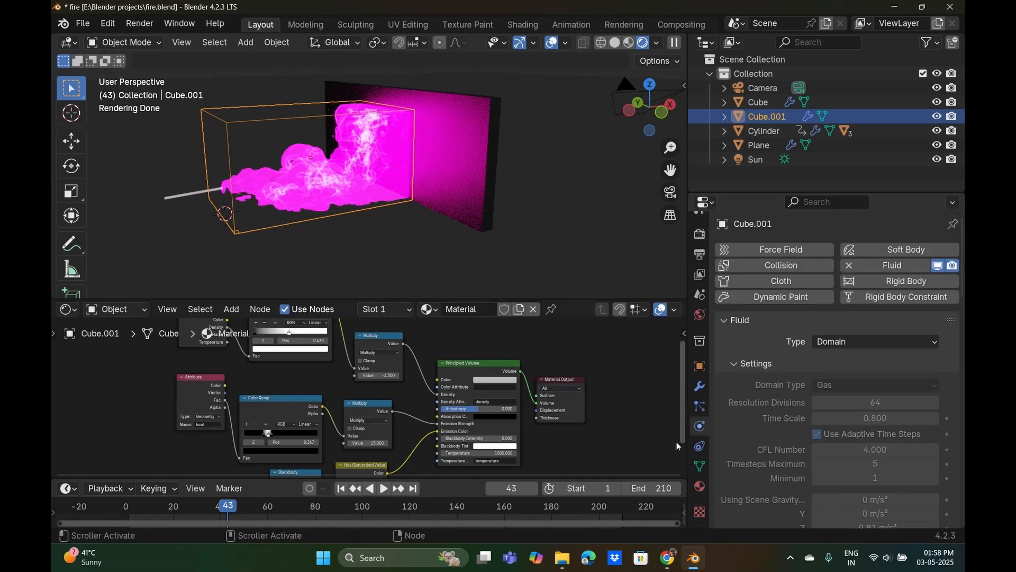
right_click(577, 299)
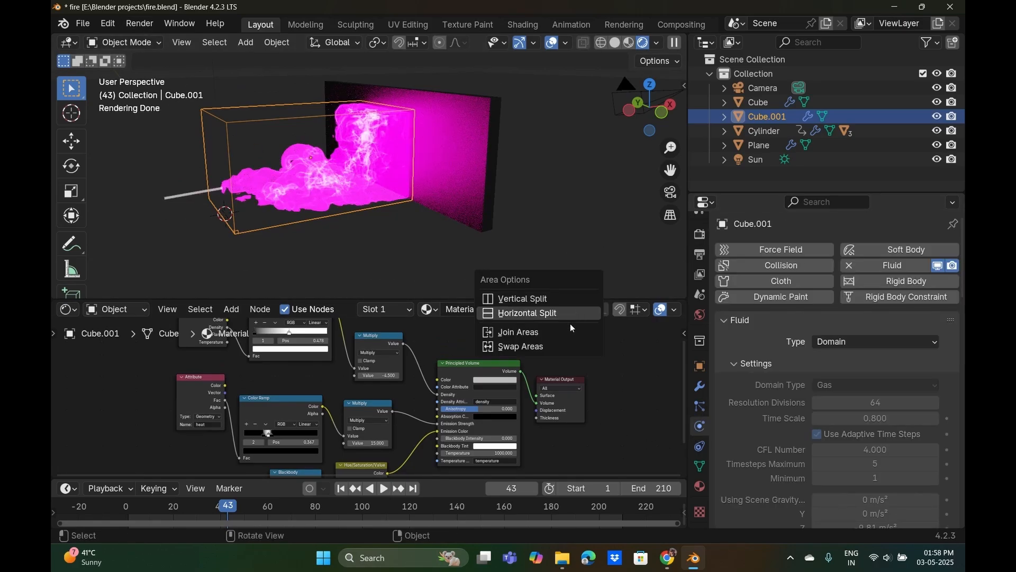
click(566, 332)
click(582, 364)
scroll(529, 359, up, 6)
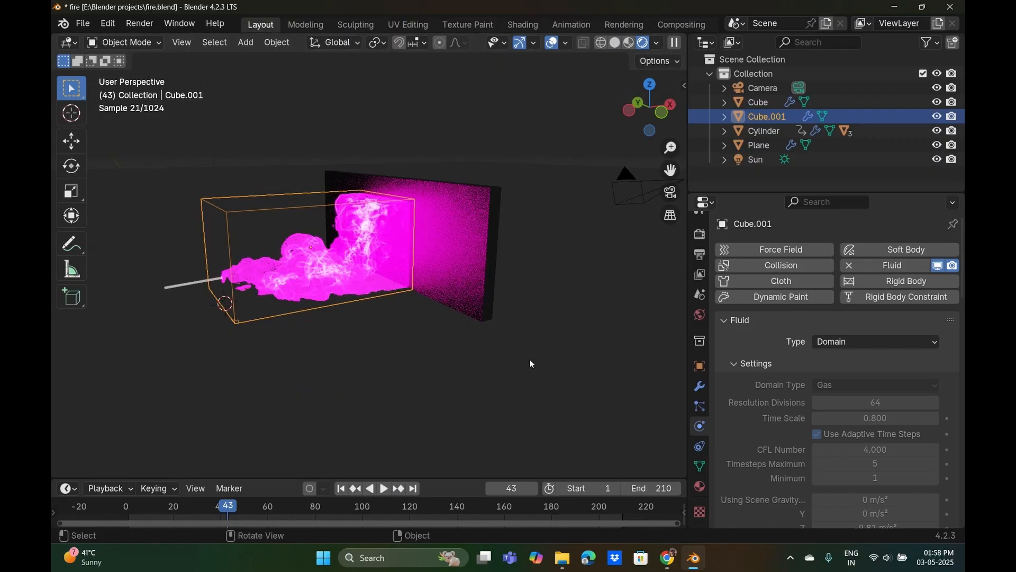
scroll(451, 339, down, 4)
middle_drag(478, 370, 454, 379)
Select the Sun light and lower it along the global Z axis closer to the flame setup.
click(286, 125)
click(343, 94)
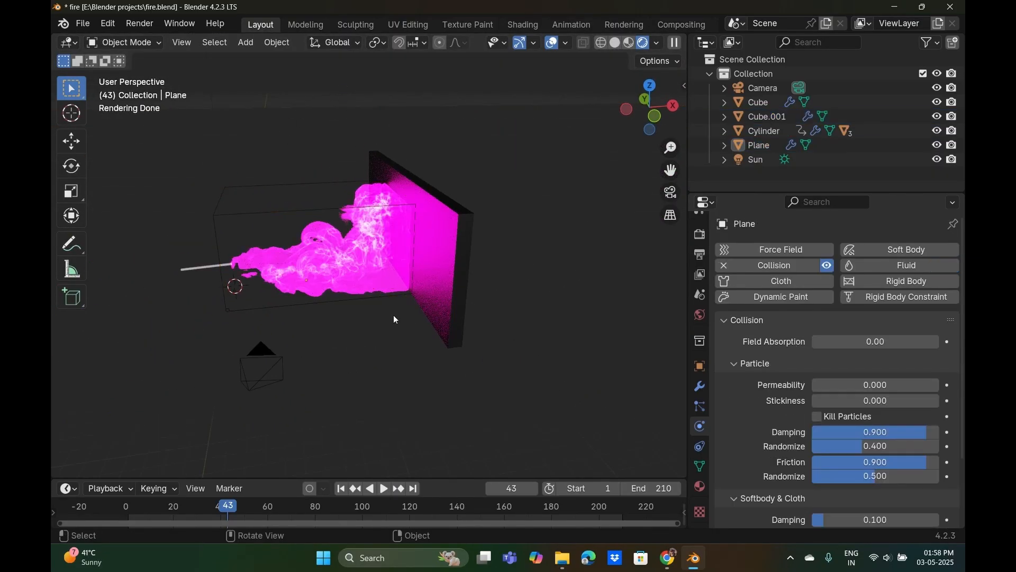
scroll(393, 316, down, 7)
scroll(344, 186, down, 2)
click(339, 177)
click(347, 186)
key(g)
key(z)
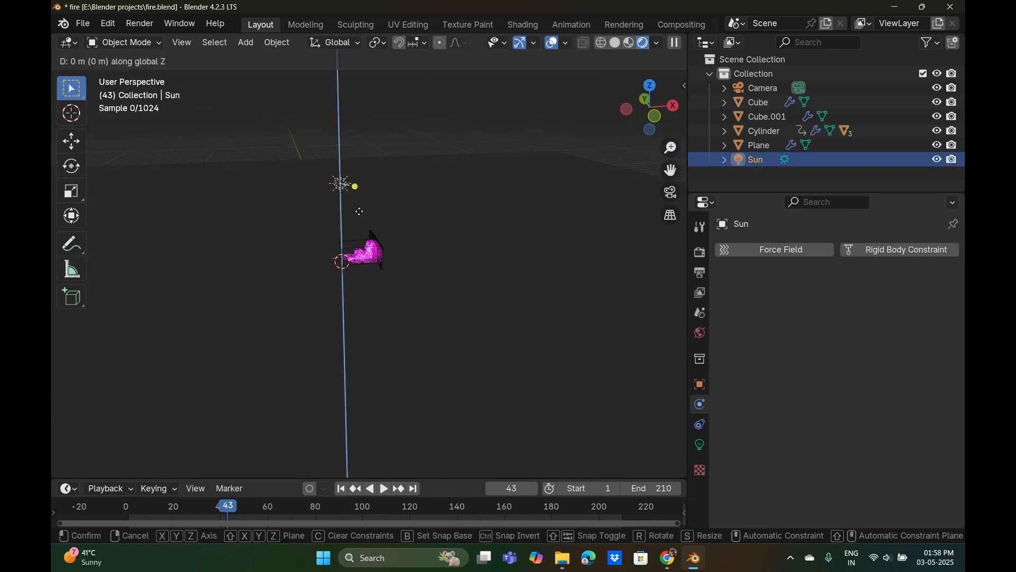
click(357, 217)
drag(357, 217, 353, 235)
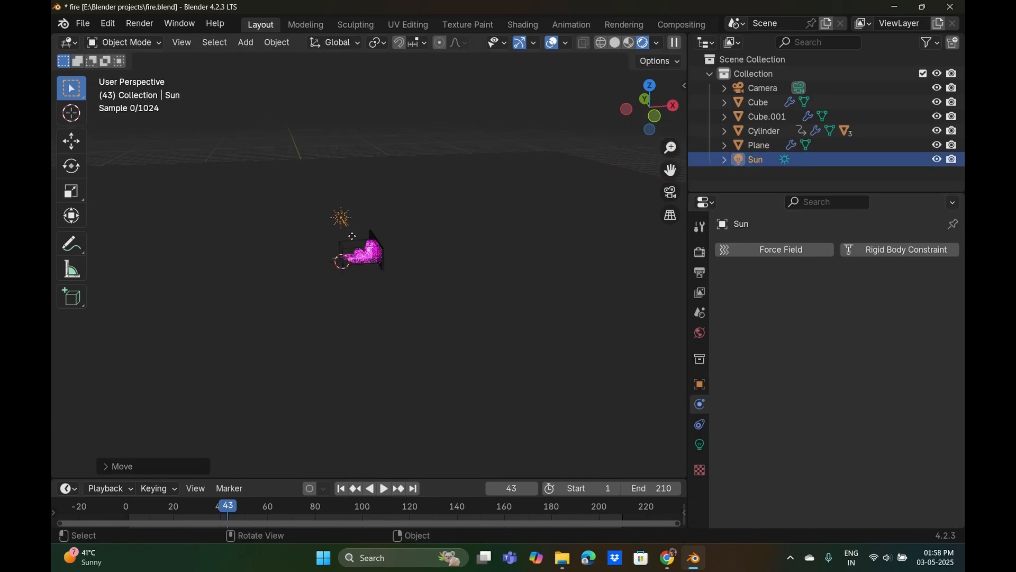
Aim the Sun light closer to the flame and wall, and play the animation through to frame 81.
scroll(349, 267, up, 5)
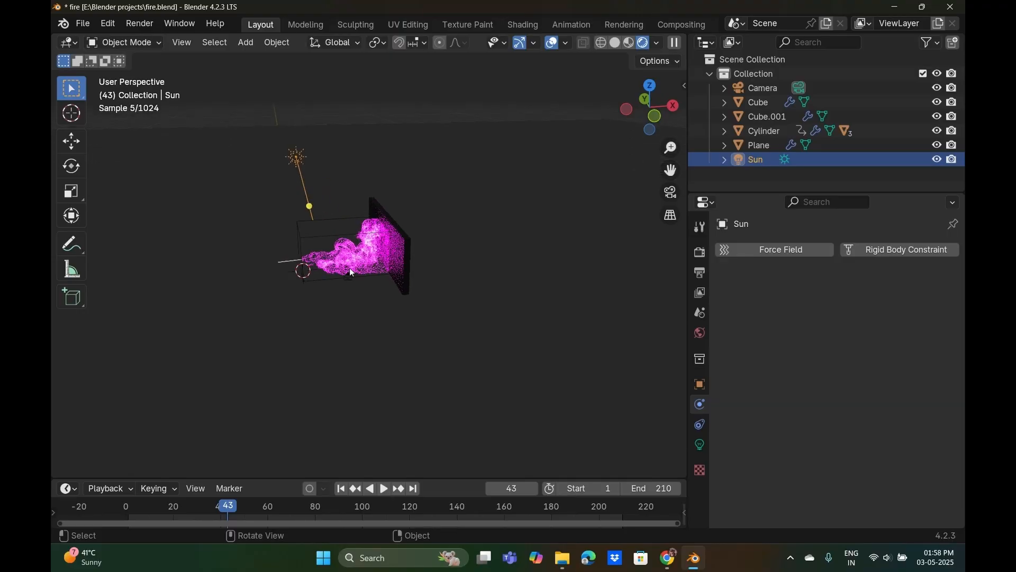
middle_drag(317, 301, 391, 234)
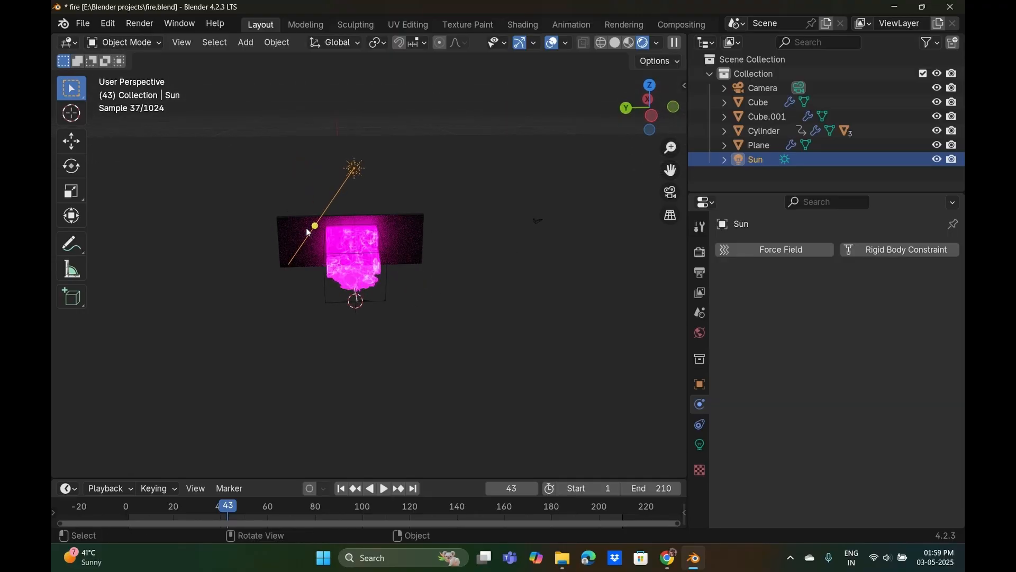
drag(314, 227, 332, 231)
middle_drag(329, 271, 318, 300)
key(space)
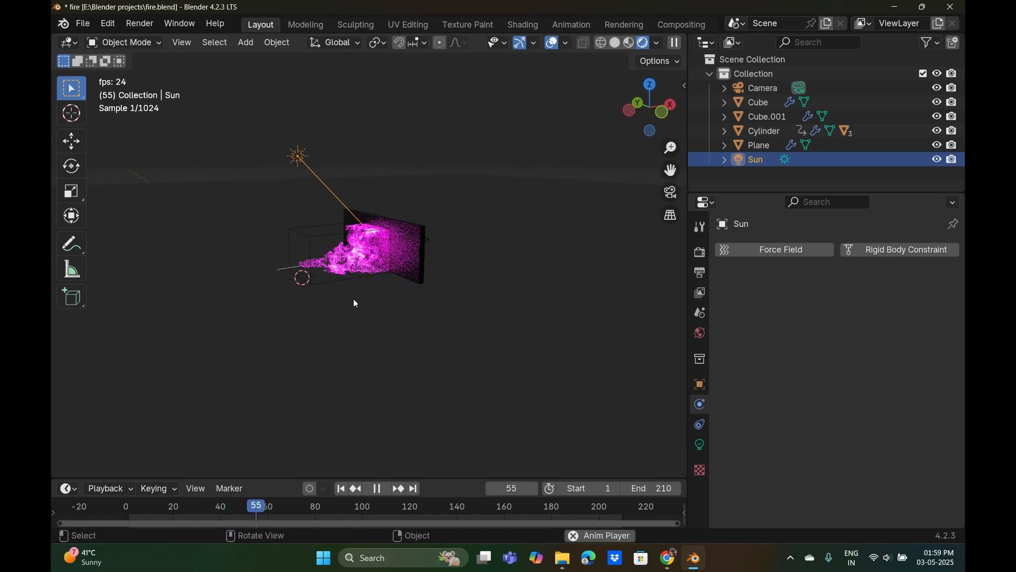
key(space)
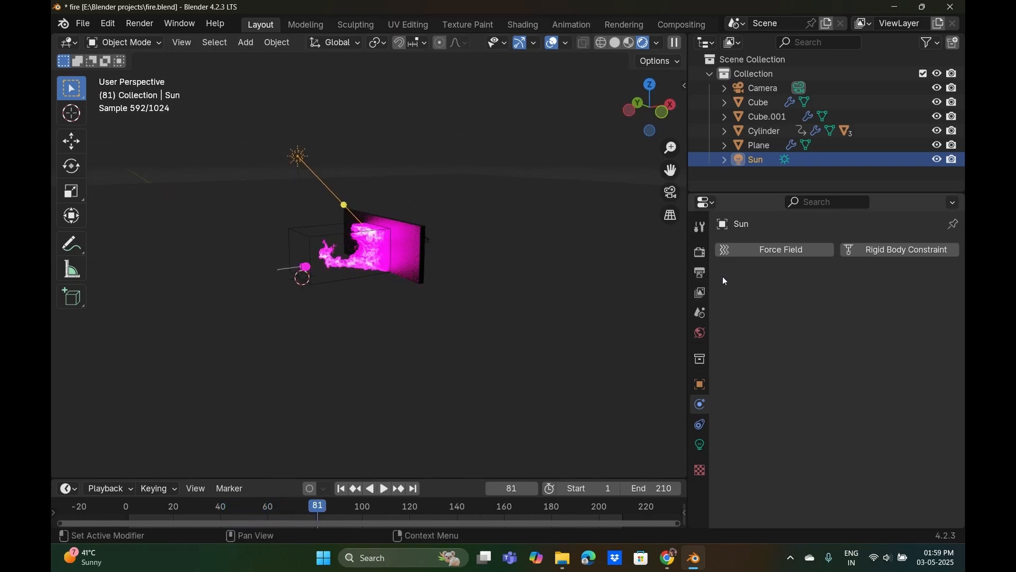
Review the scene's render settings and its output resolution, frame rate and frame range.
click(701, 258)
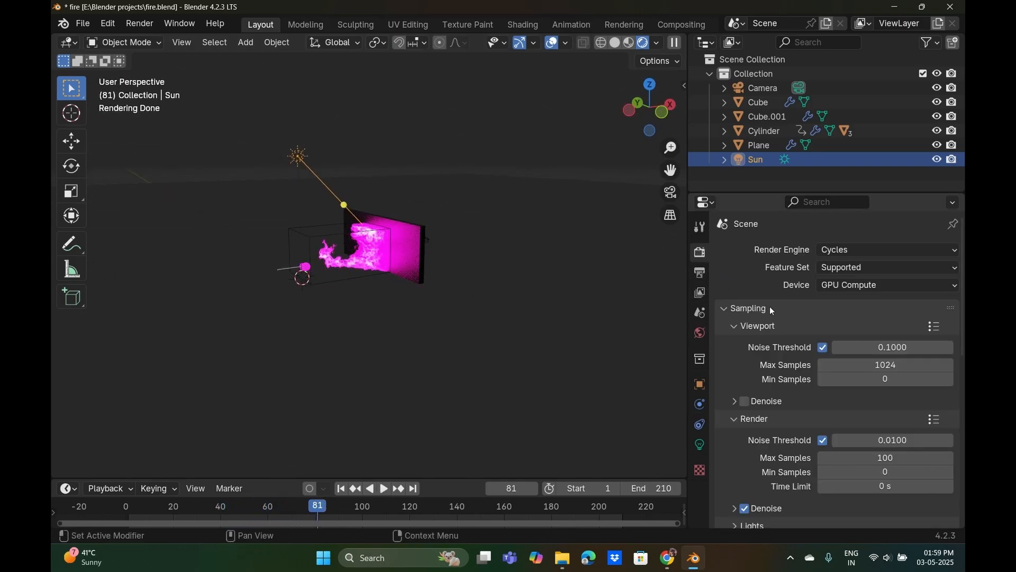
scroll(767, 256, down, 3)
scroll(816, 288, down, 10)
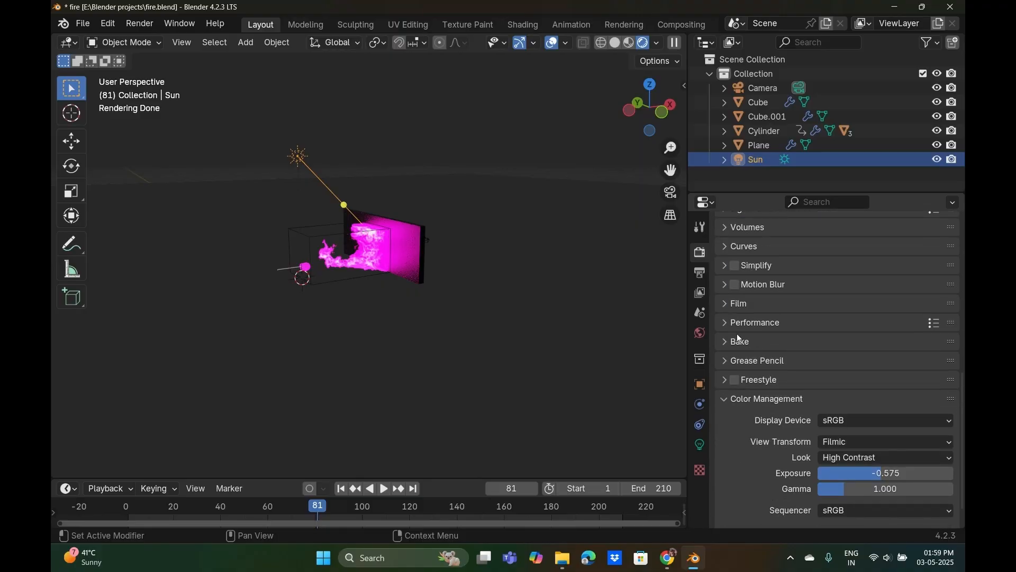
scroll(792, 347, up, 5)
scroll(799, 351, up, 10)
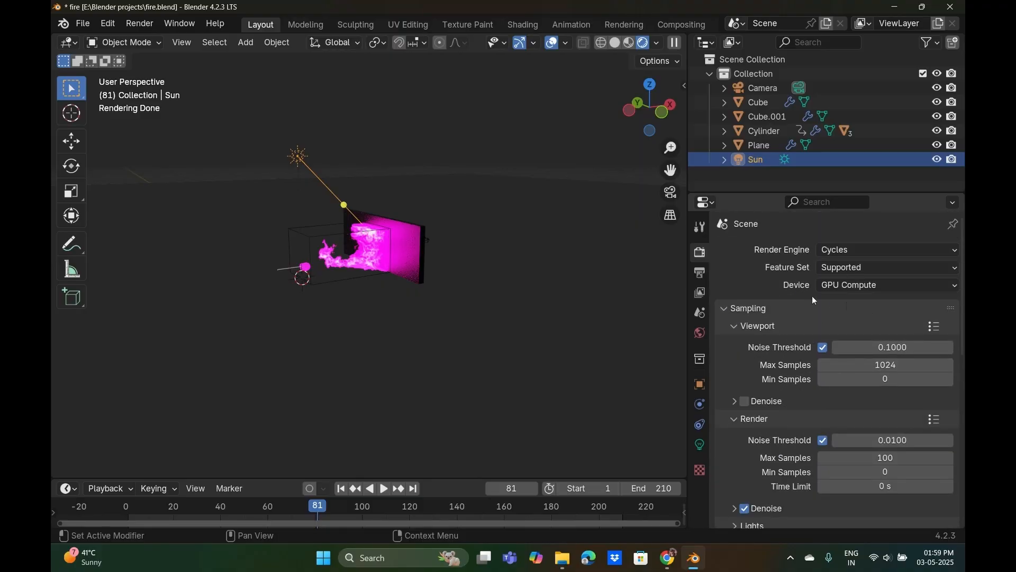
click(700, 273)
scroll(885, 252, down, 3)
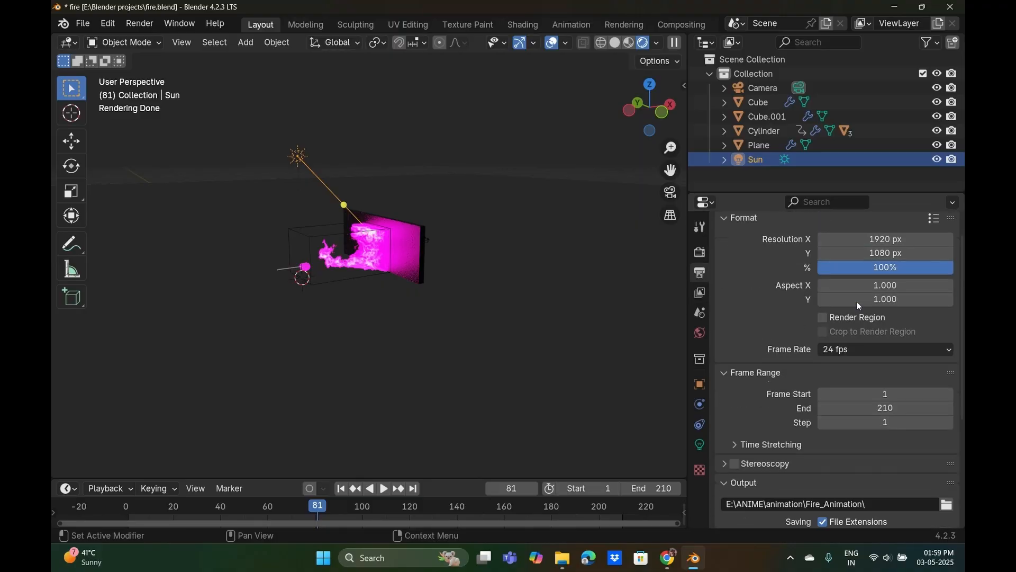
scroll(885, 252, down, 4)
scroll(877, 349, up, 5)
click(877, 350)
scroll(865, 316, down, 6)
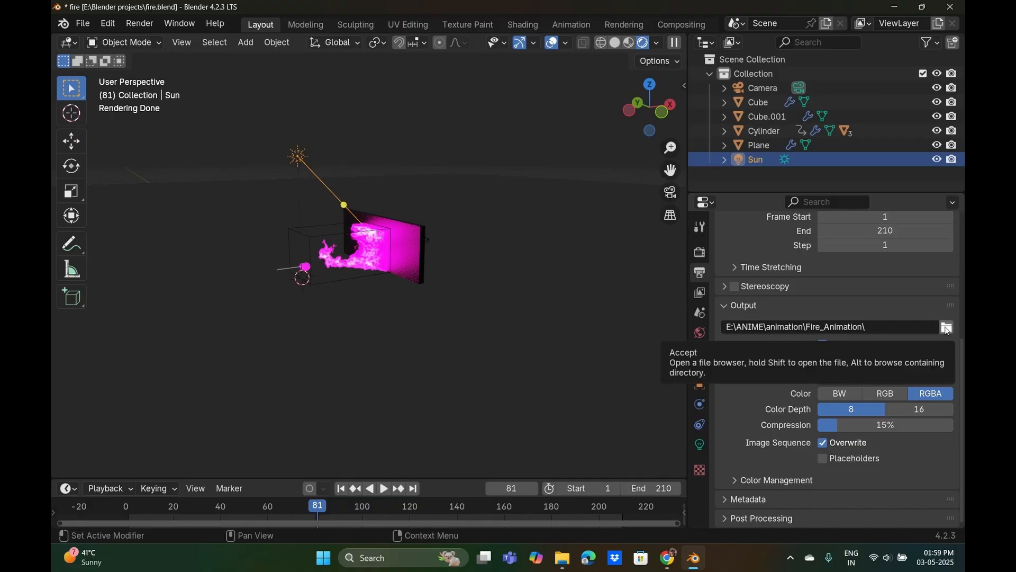
Look through the Fire_Animation output folder and the available output file formats, keeping PNG as the format.
click(947, 328)
scroll(578, 295, down, 3)
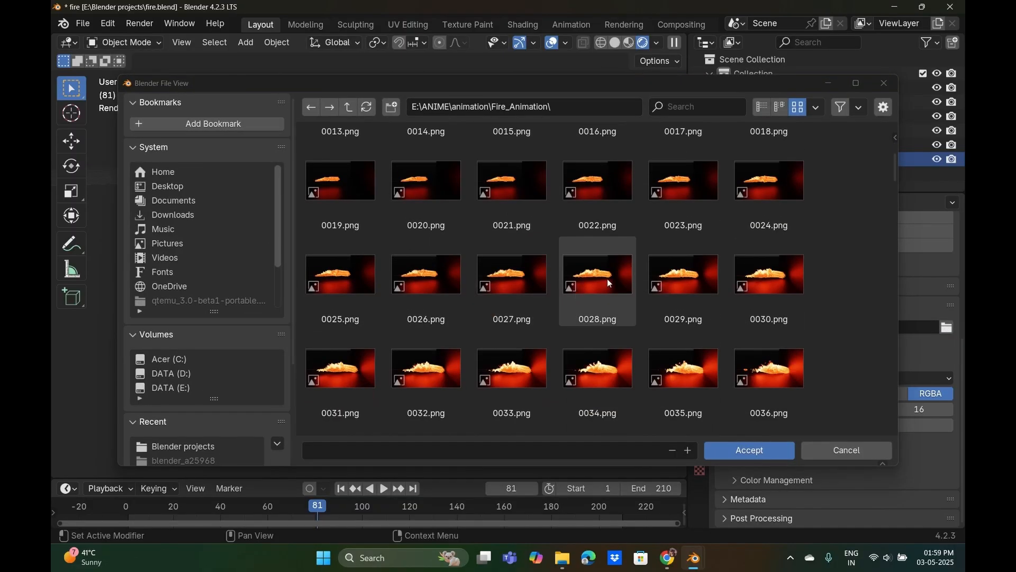
scroll(577, 291, down, 10)
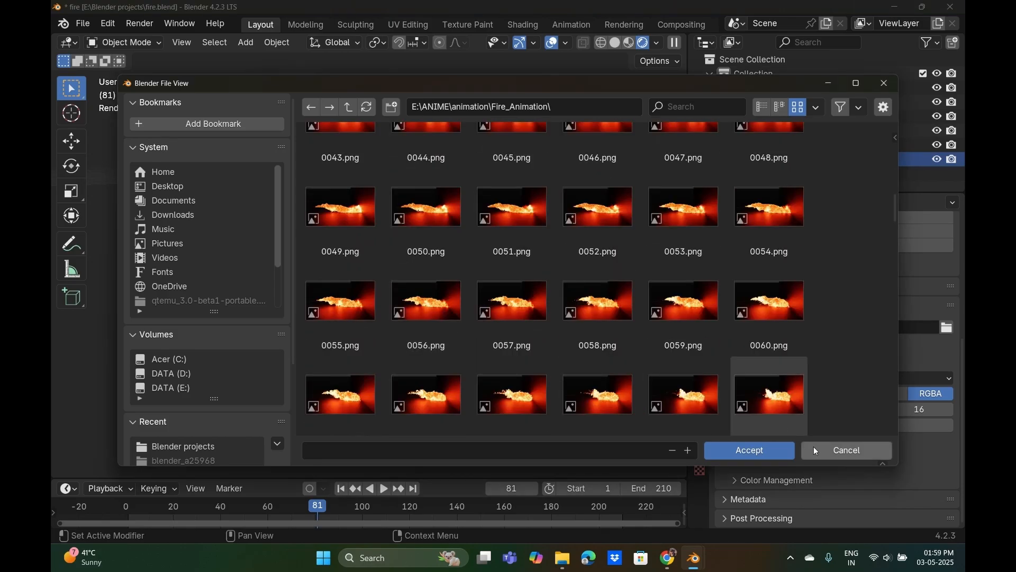
click(845, 450)
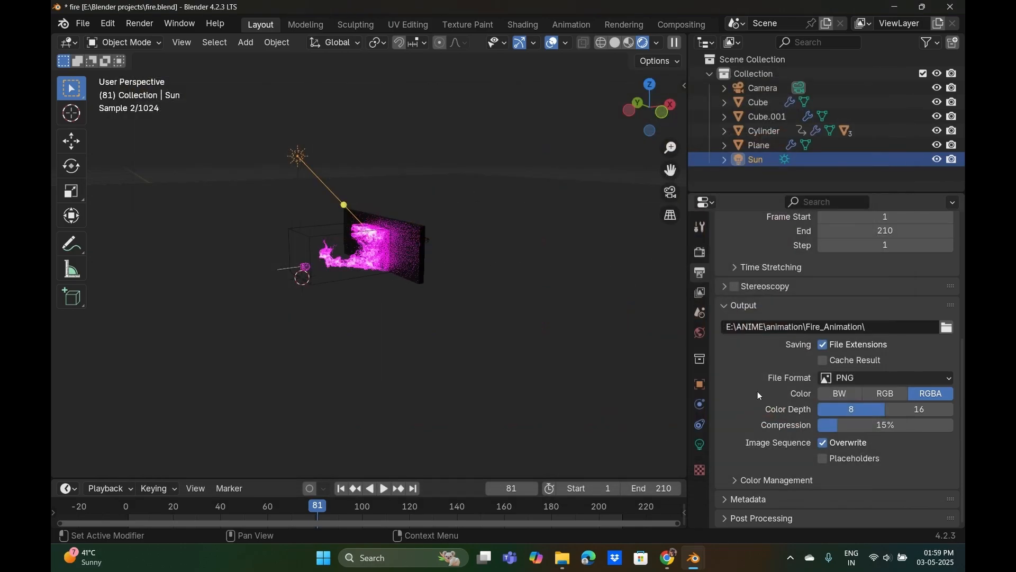
click(888, 382)
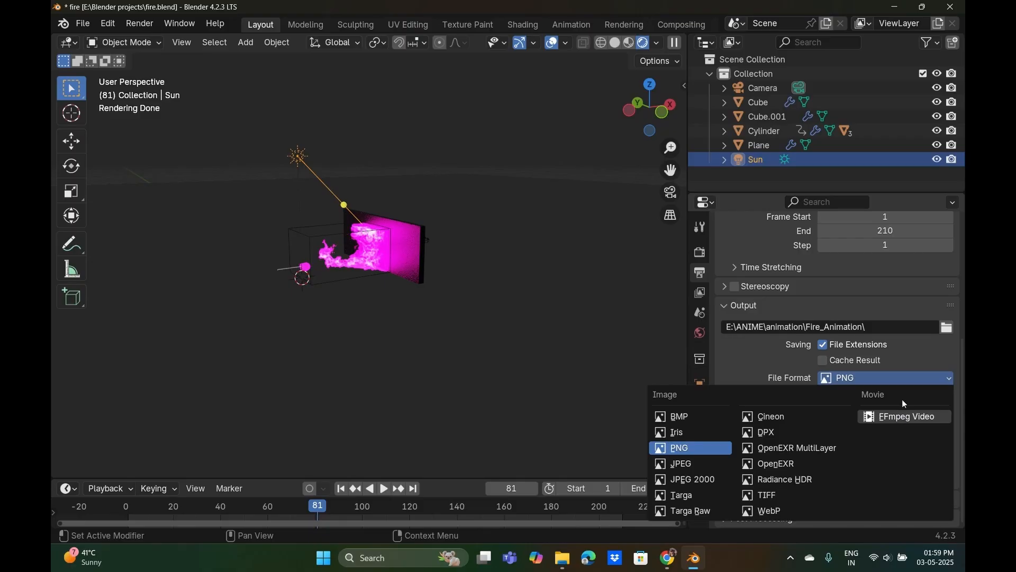
click(932, 376)
click(929, 377)
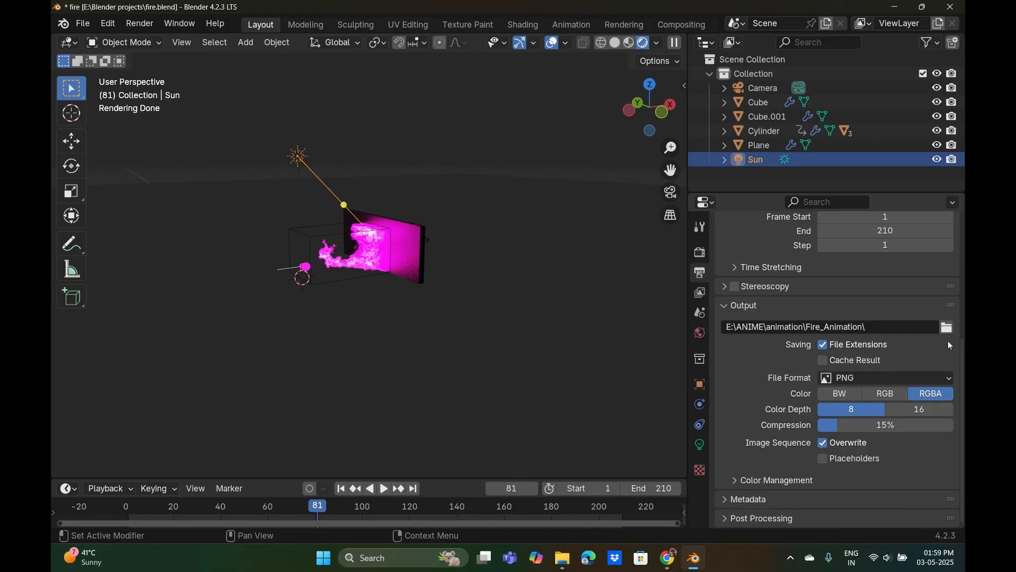
click(882, 376)
click(948, 328)
click(885, 83)
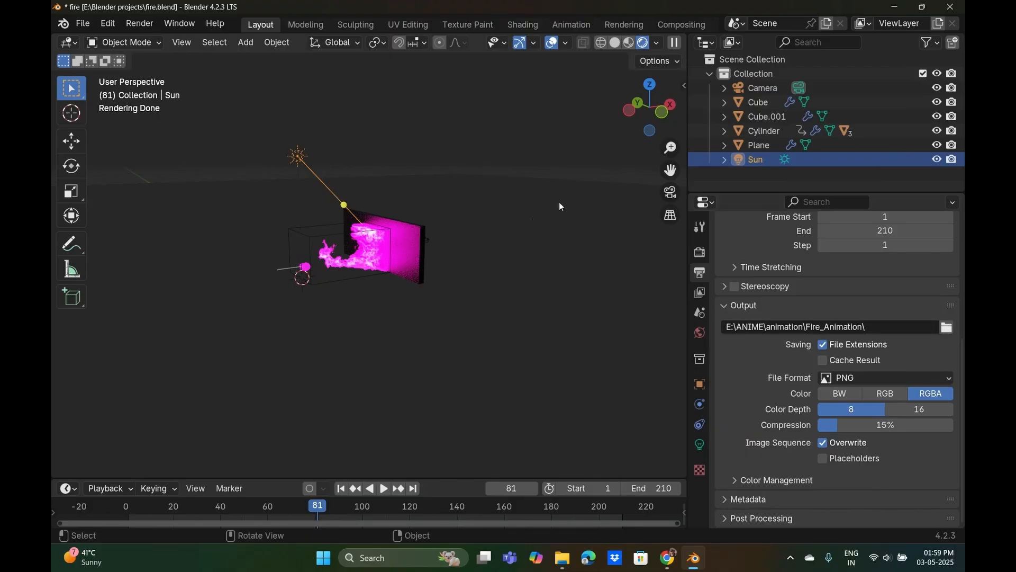
Start the animation render with the PNG output settings, and close the render window during frame 1.
click(155, 26)
click(160, 56)
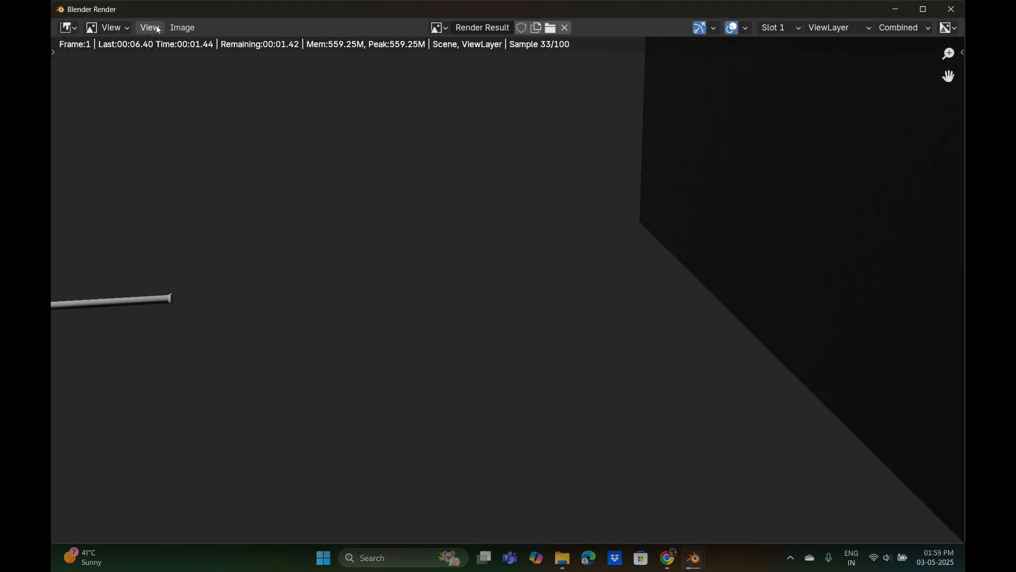
click(183, 28)
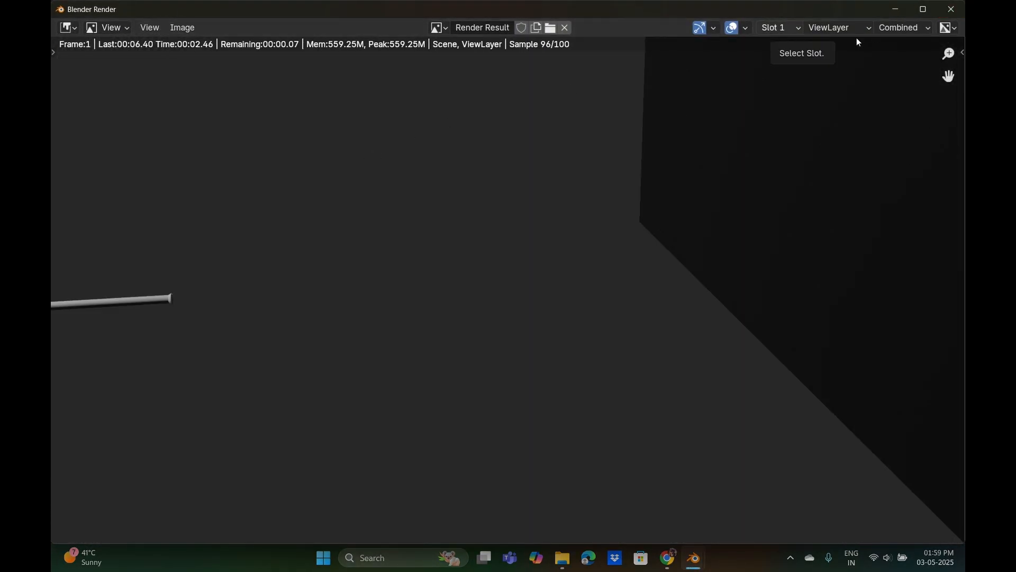
click(951, 9)
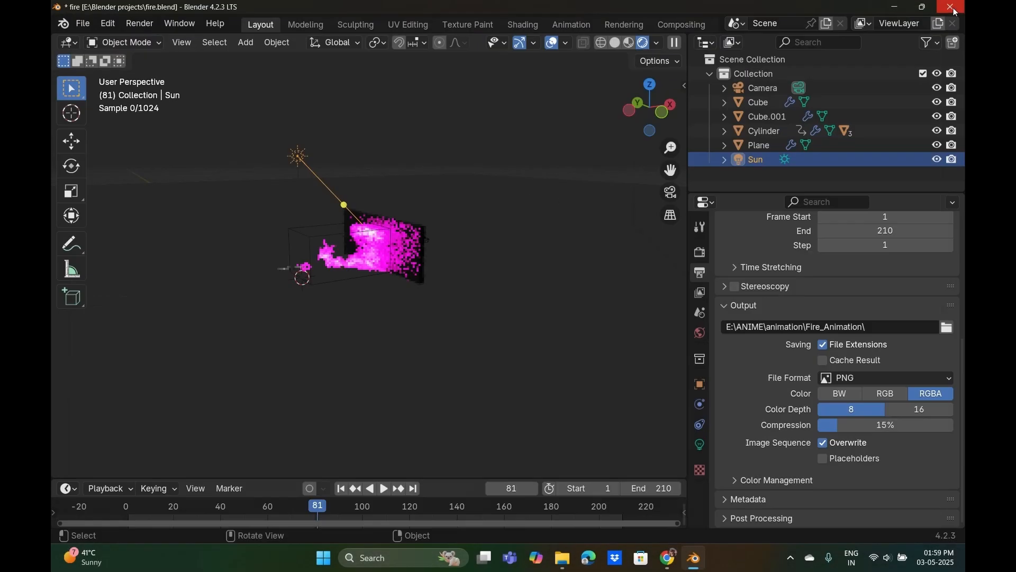
Create a new Video Editing project, discarding the unsaved changes to fire.blend.
click(85, 25)
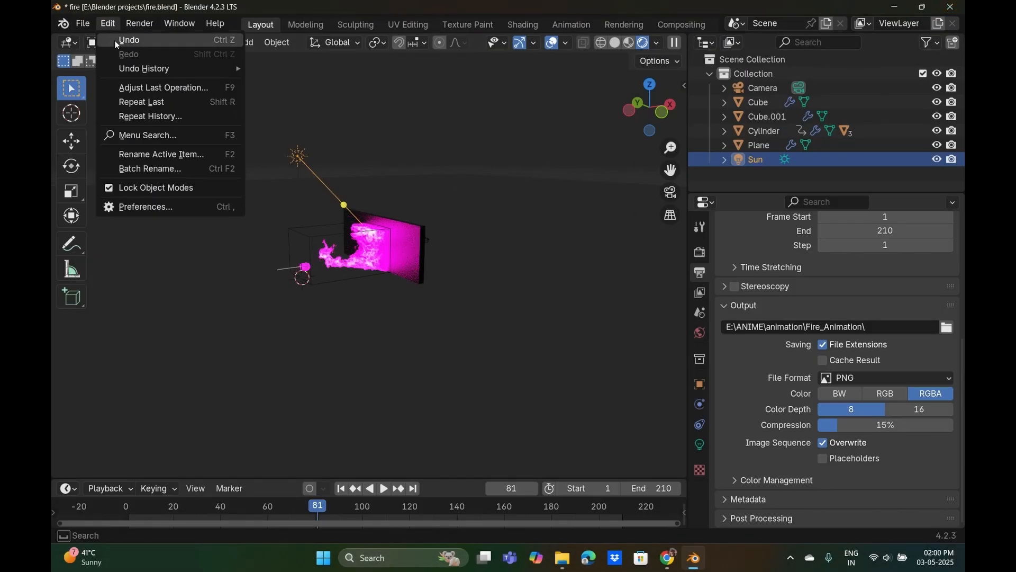
mouse_move(132, 40)
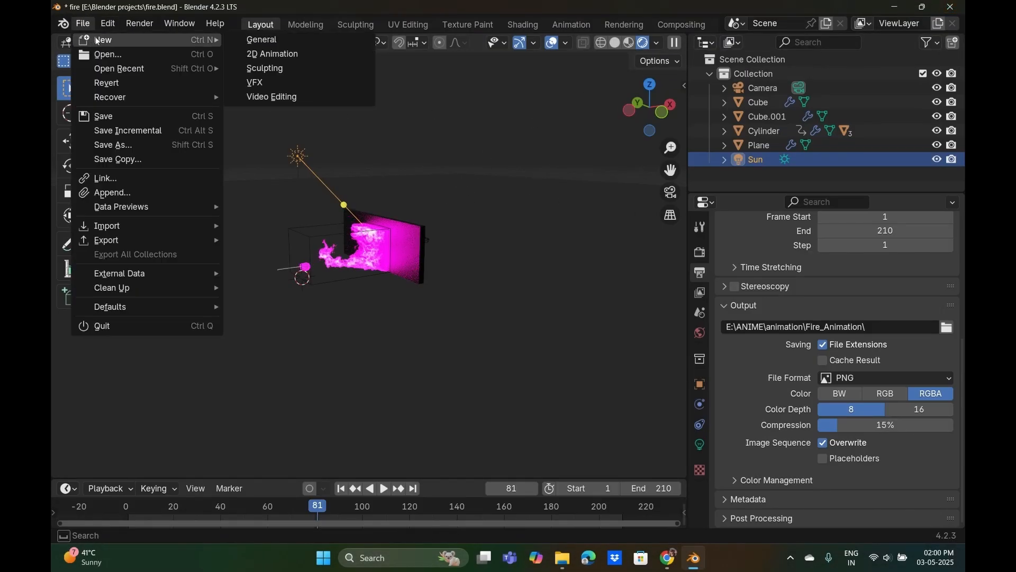
click(284, 99)
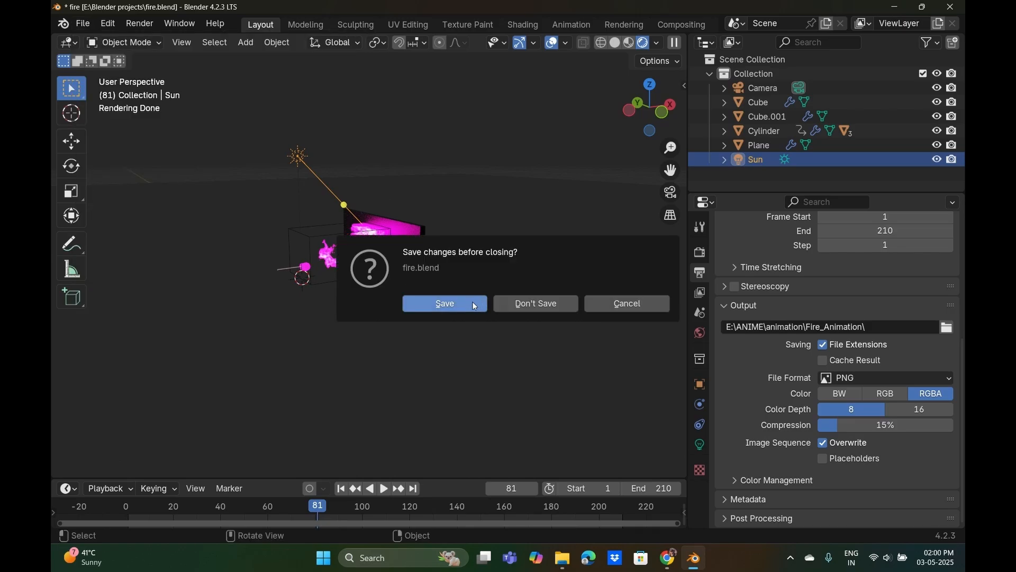
click(536, 303)
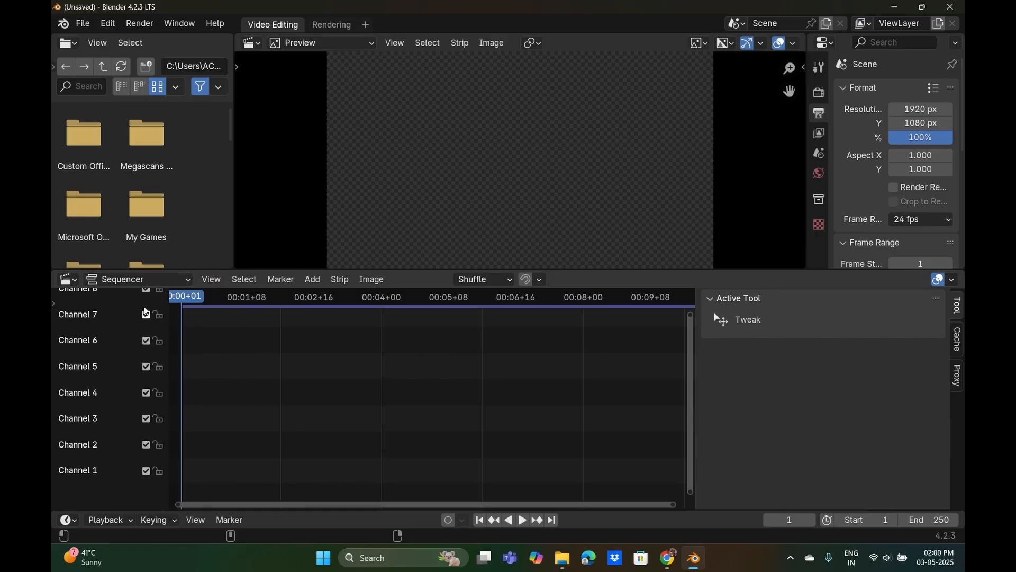
Start adding an image sequence to the sequencer and browse to the folder E:\ANIME\animation\Fire_Animation.
click(185, 280)
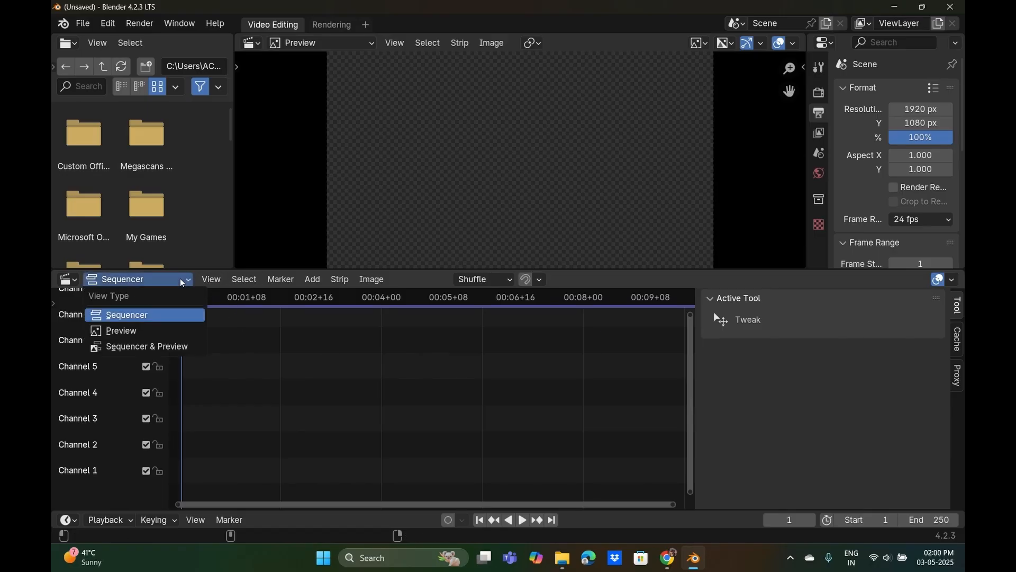
click(312, 281)
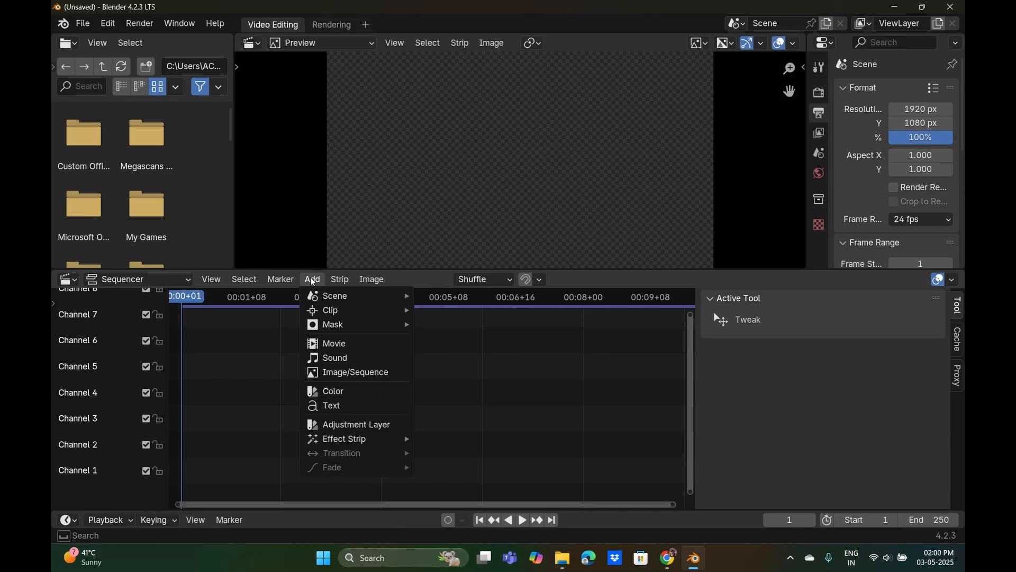
click(345, 372)
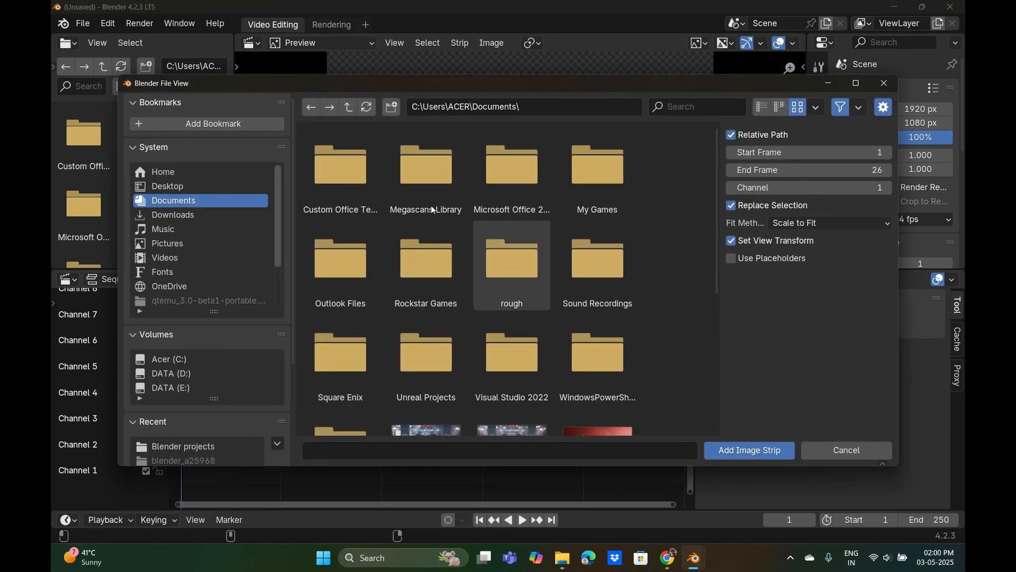
click(173, 390)
double_click(418, 177)
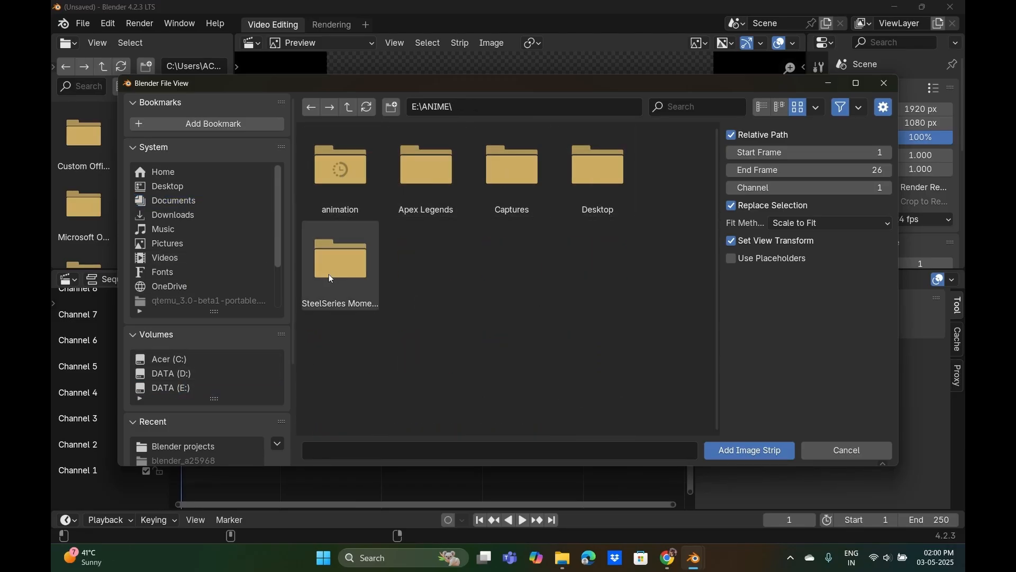
double_click(348, 194)
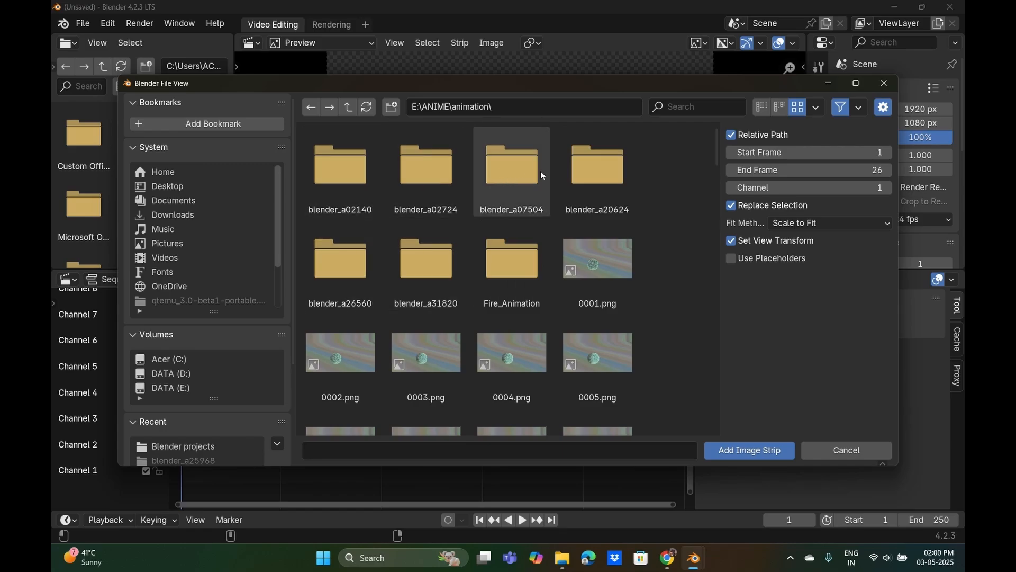
double_click(507, 256)
Look through the rendered PNG frames and try to add an image strip without selecting any files.
scroll(506, 286, down, 10)
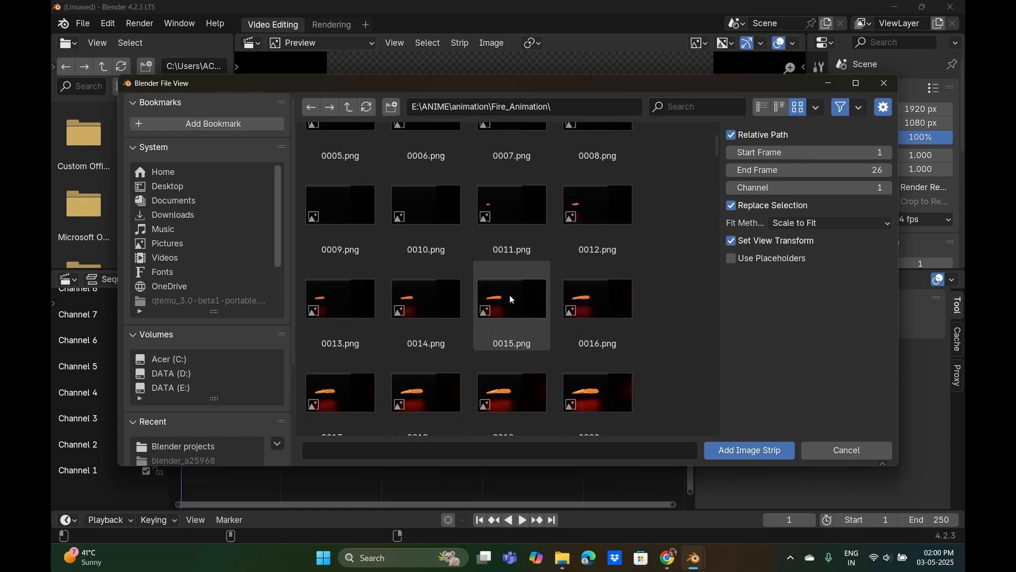
scroll(503, 262, down, 11)
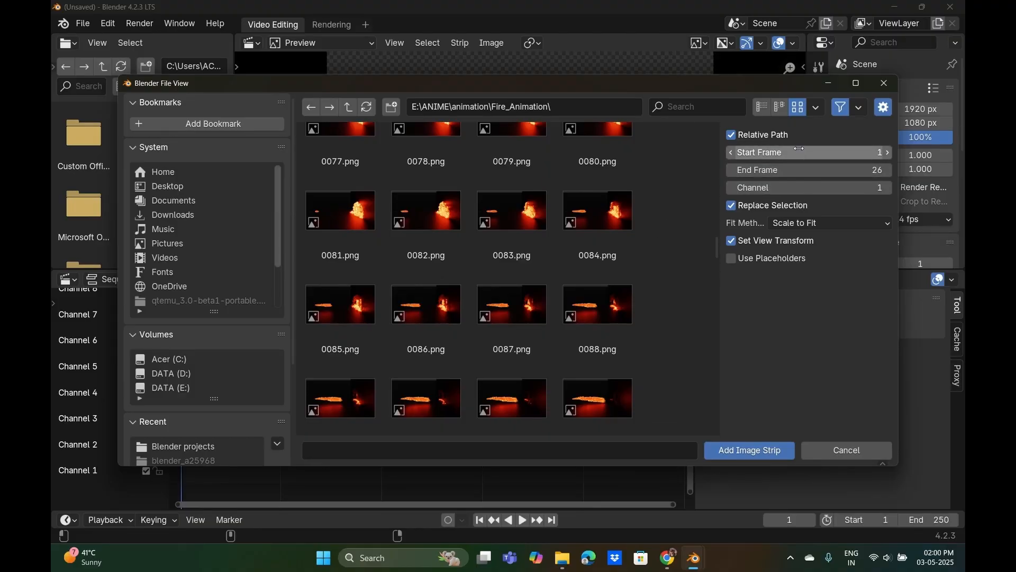
click(818, 110)
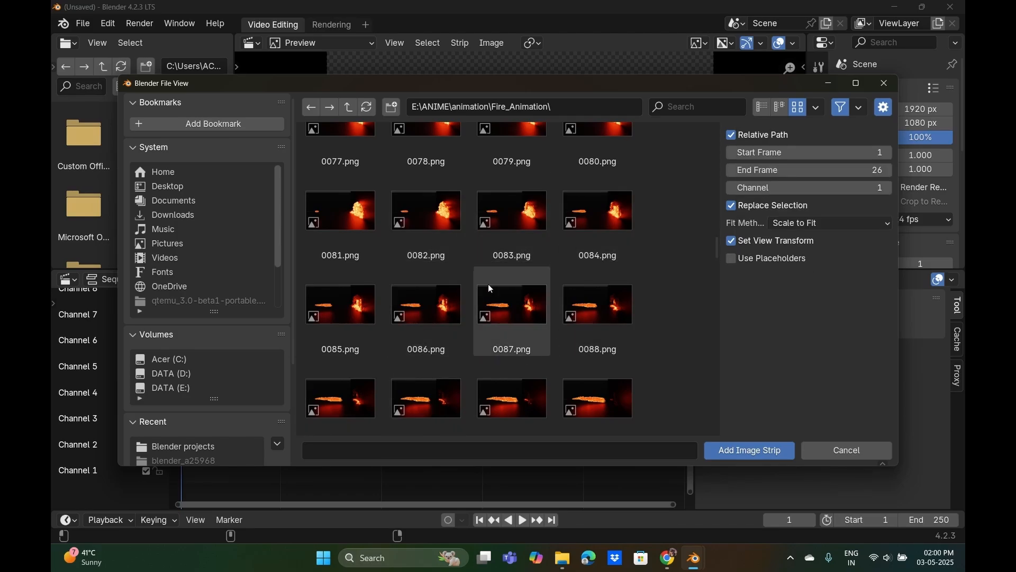
scroll(367, 268, down, 5)
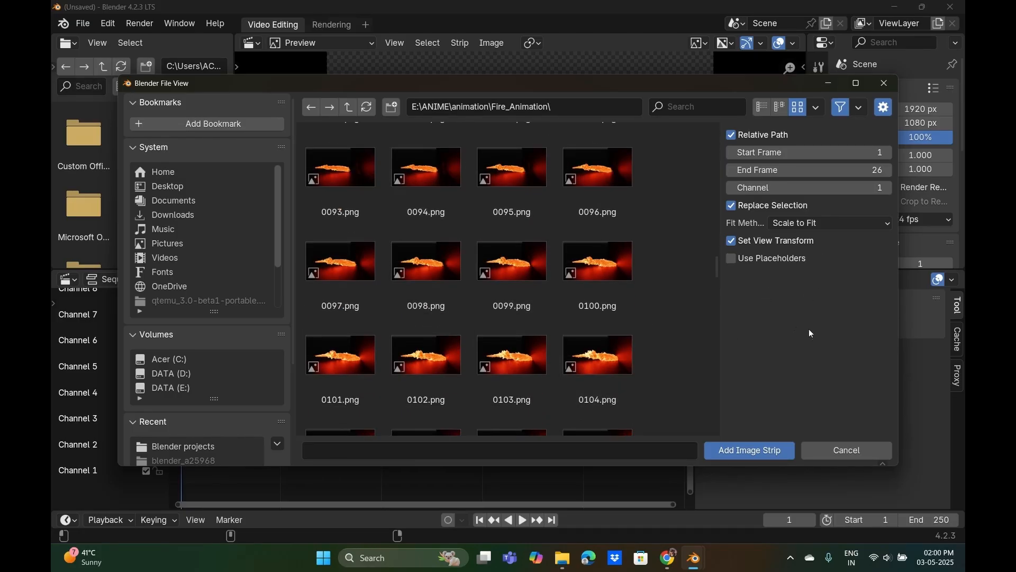
click(759, 455)
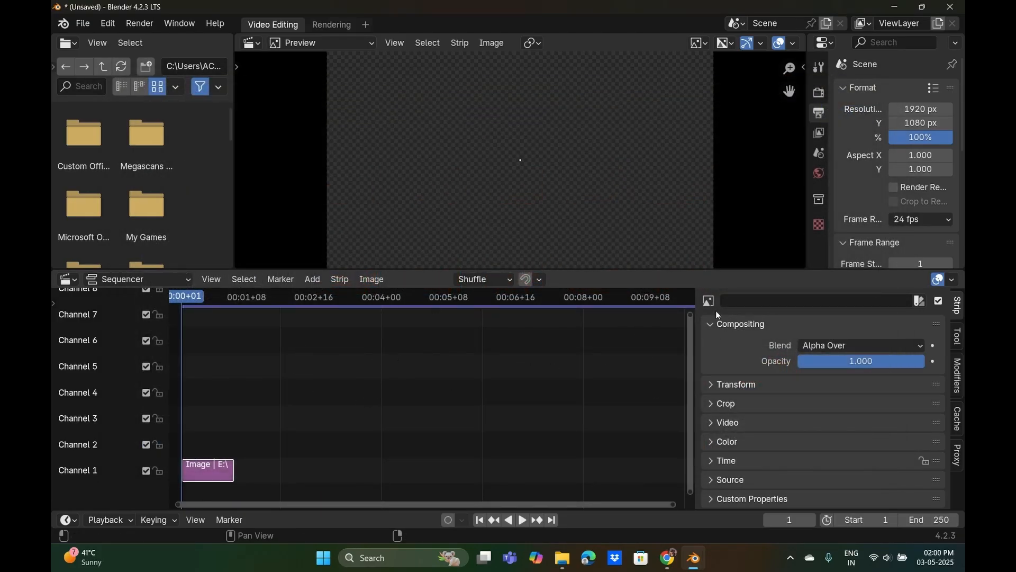
Set the video project's output frame rate to 24 fps.
scroll(936, 188, down, 2)
click(931, 192)
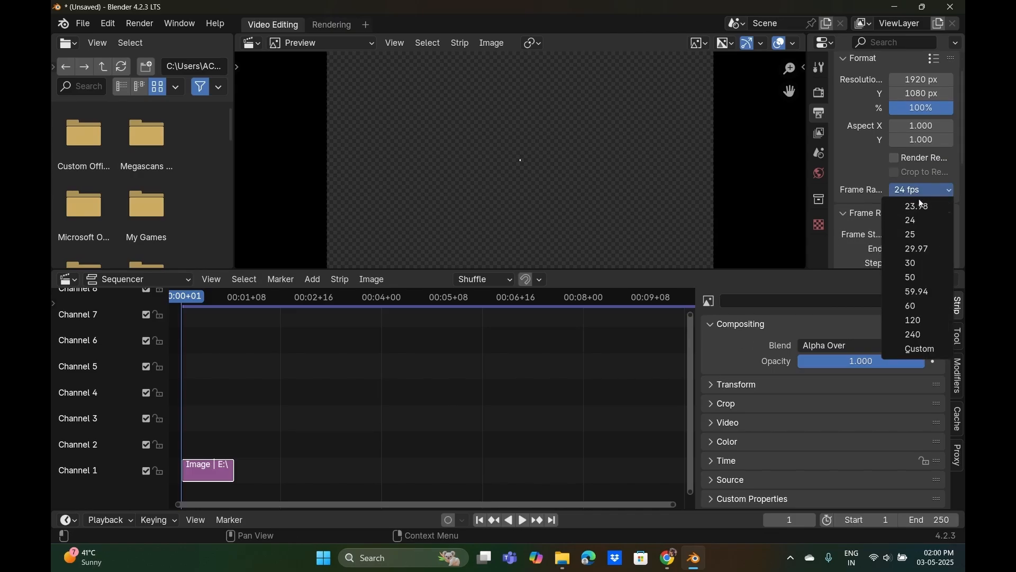
click(923, 220)
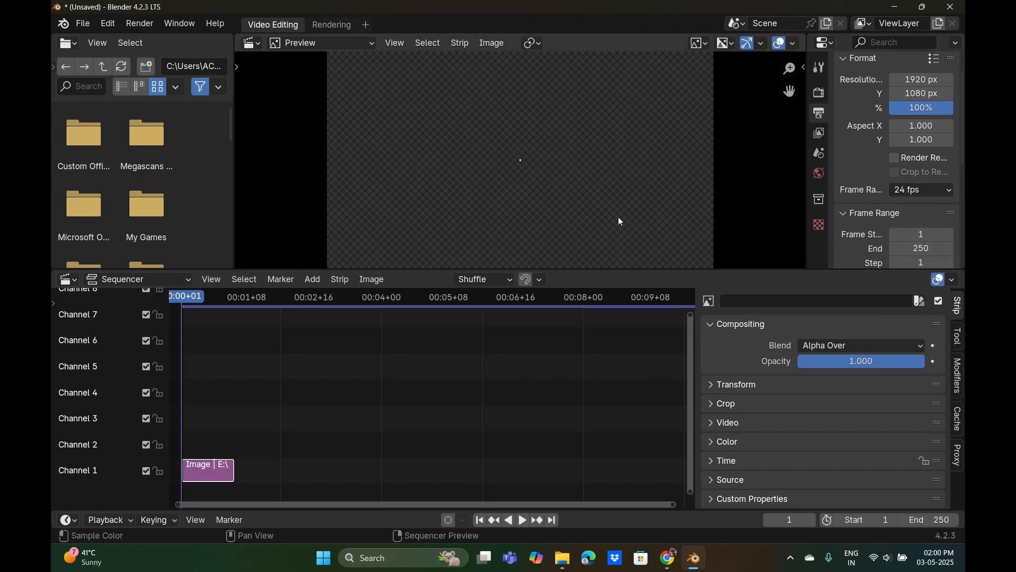
Play back the image strip in channel 1 several times, returning to the first frame between runs.
key(space)
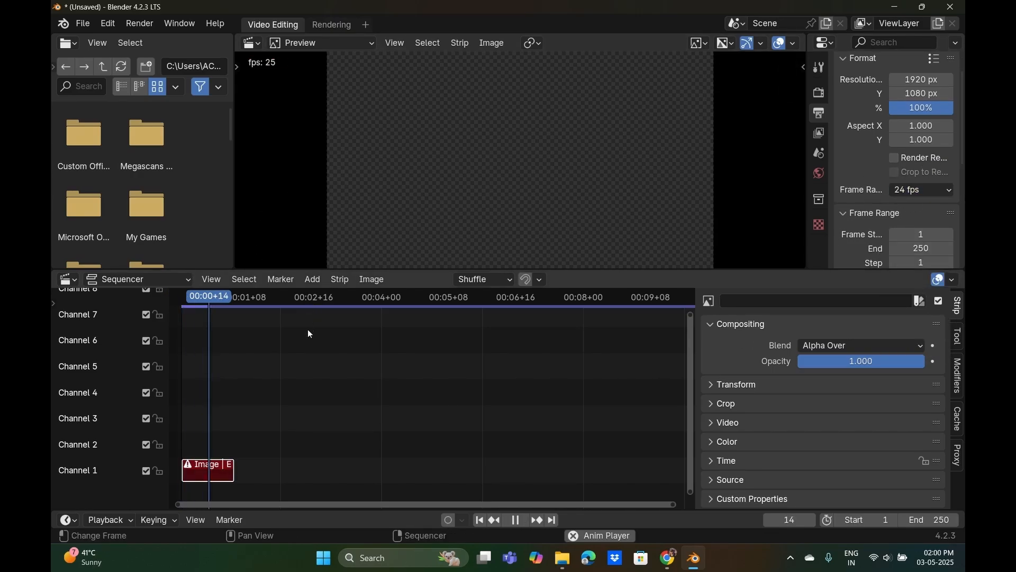
key(space)
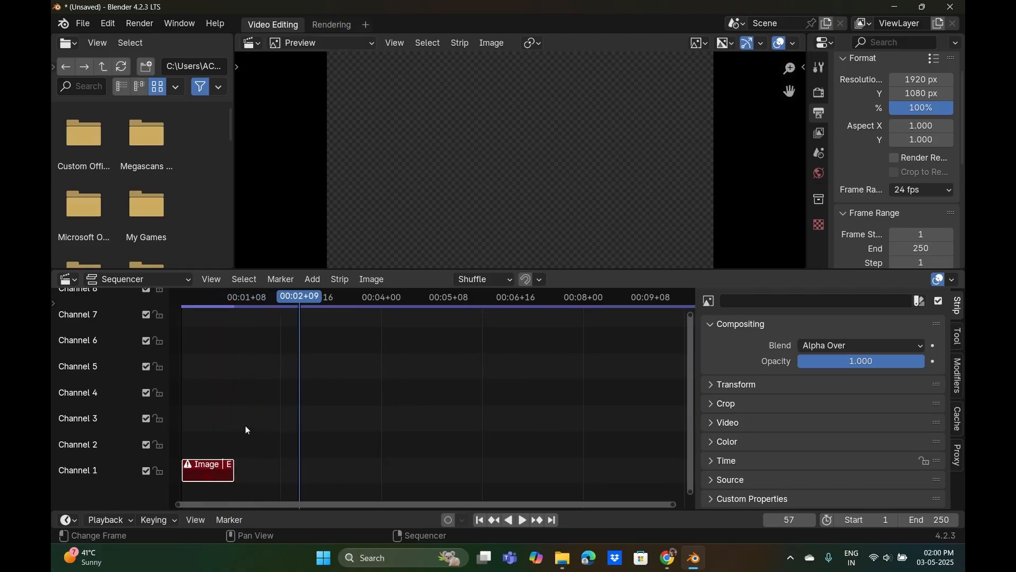
drag(300, 295, 183, 296)
key(space)
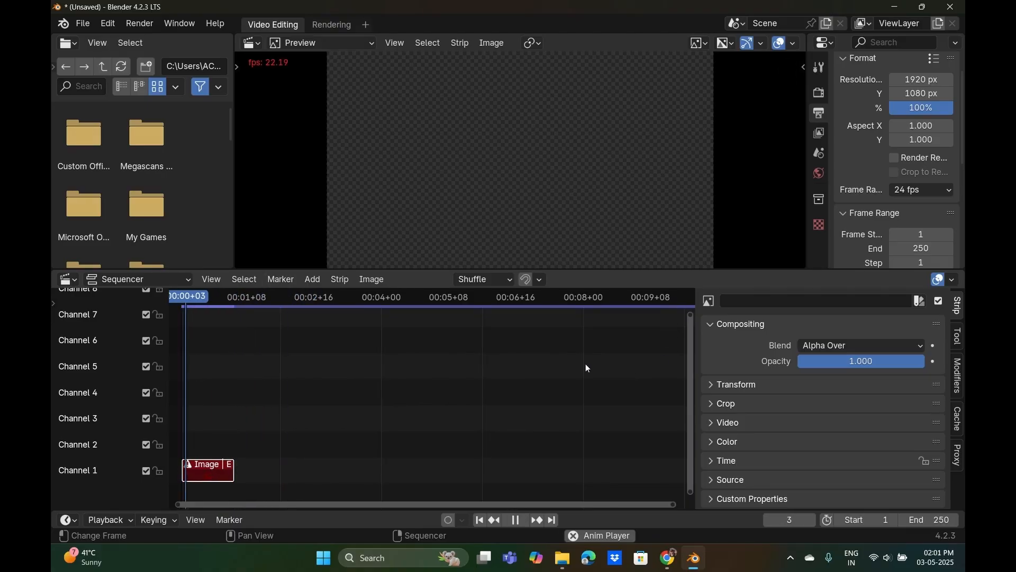
key(space)
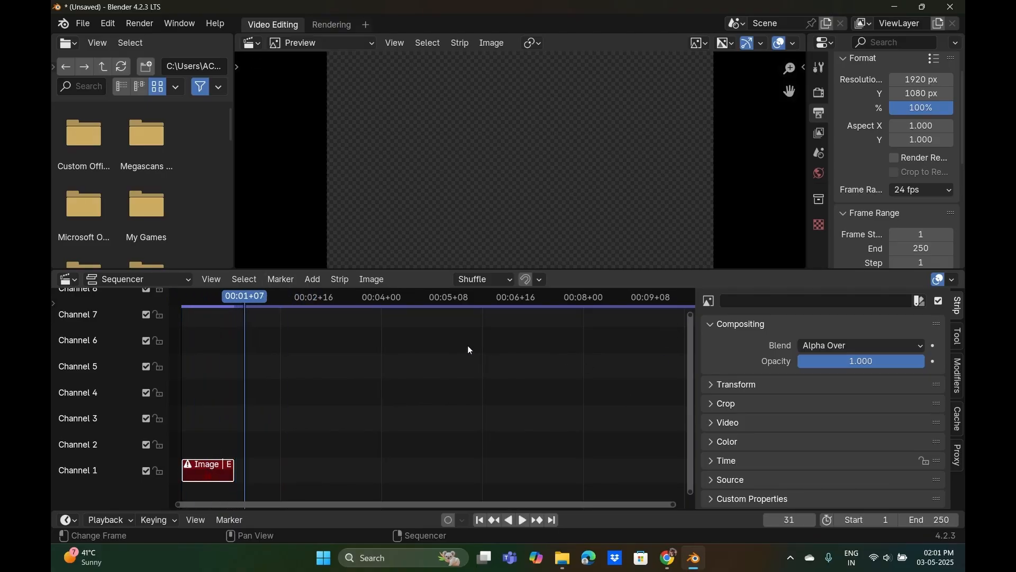
key(shift+Left)
key(space)
key(space)
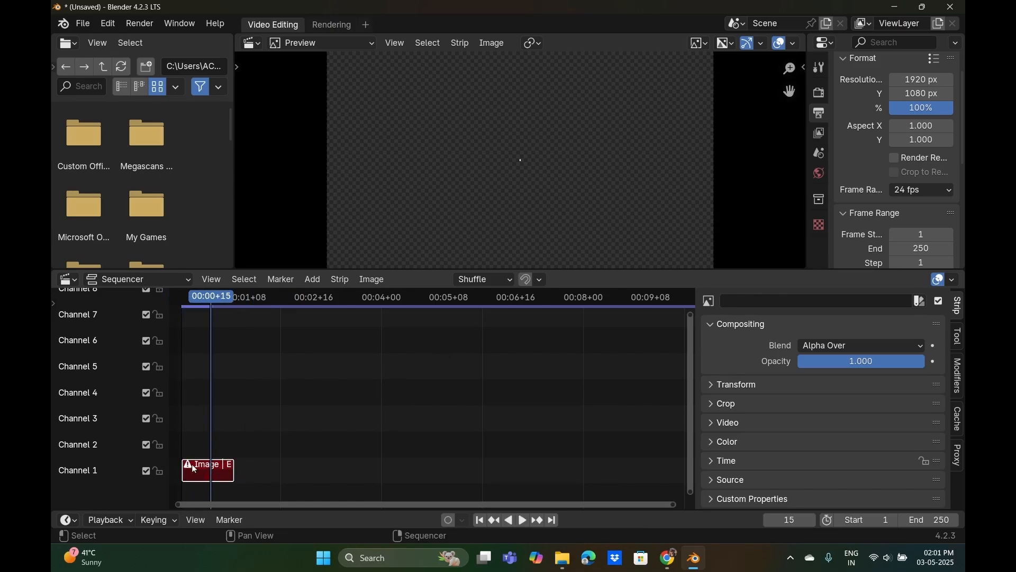
Delete the faulty image strip from channel 1.
right_click(189, 463)
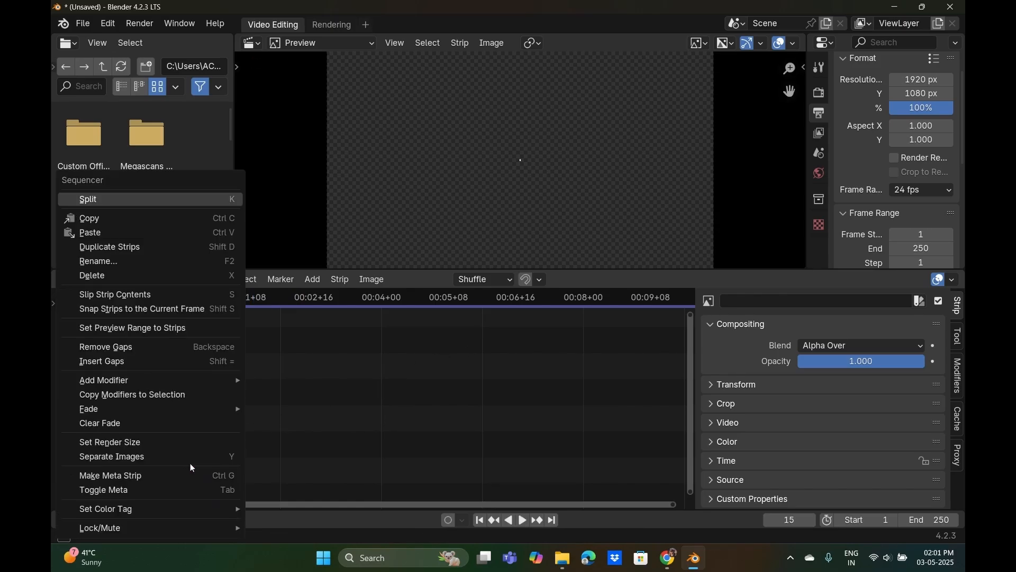
click(174, 276)
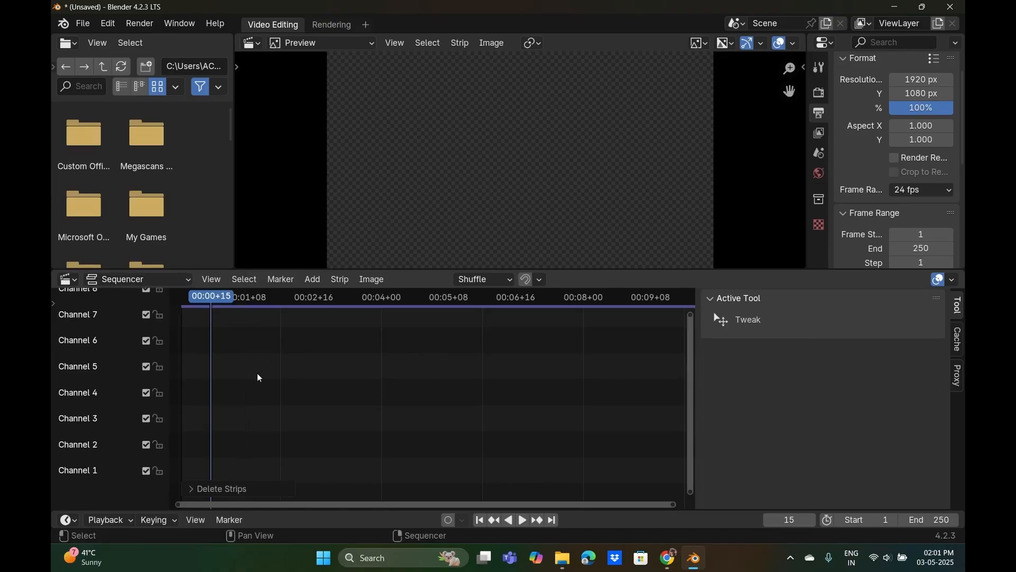
click(211, 279)
click(219, 280)
click(170, 281)
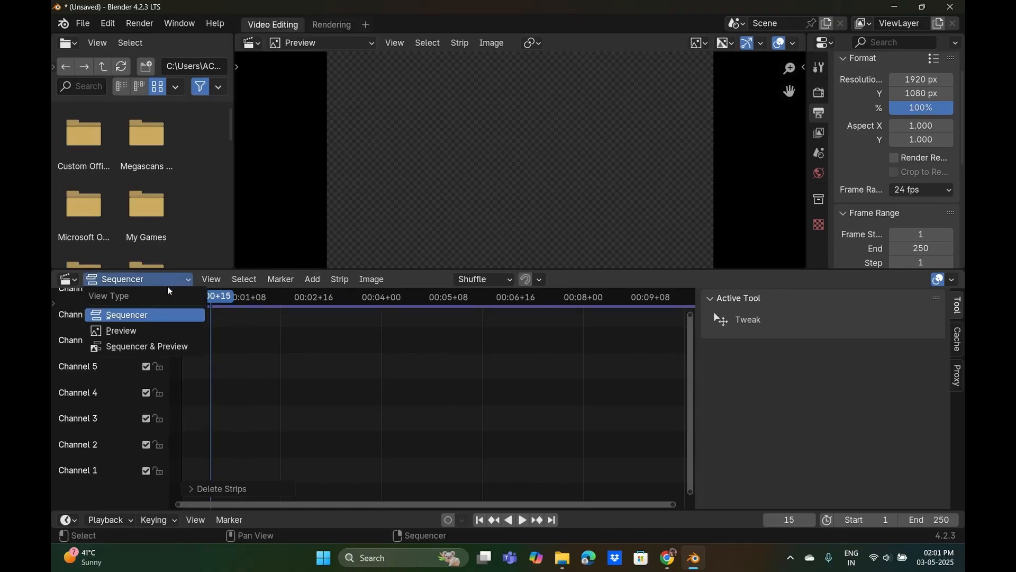
Add all PNG frames from Fire_Animation as one image strip in channel 1 starting at frame 15, and play it to frame 169.
click(313, 279)
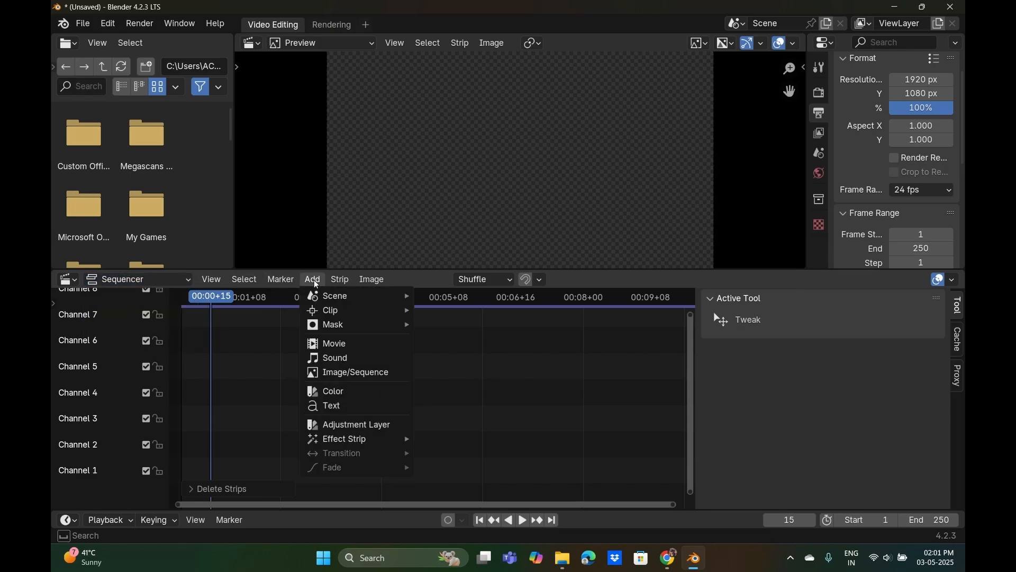
click(354, 372)
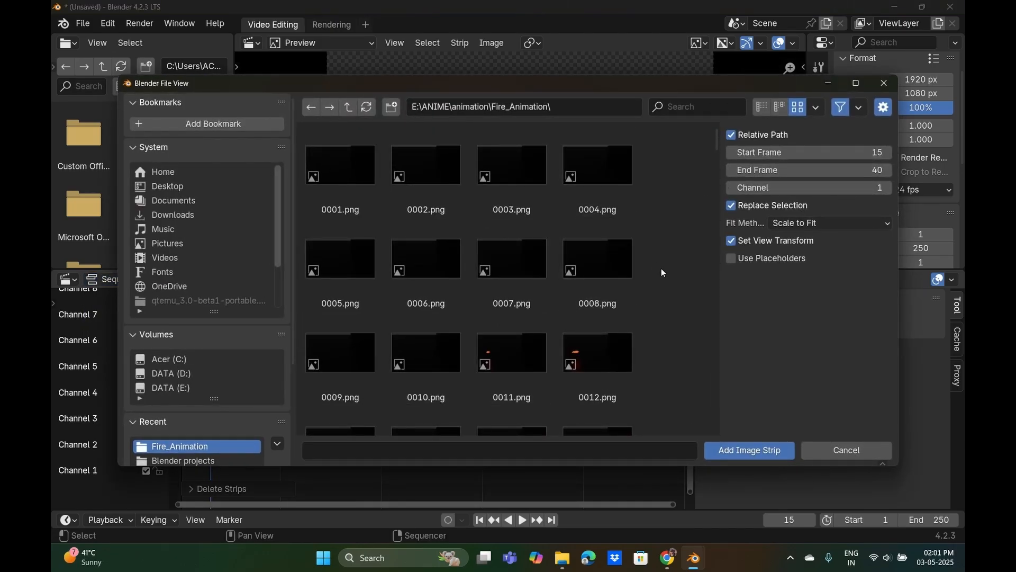
key(a)
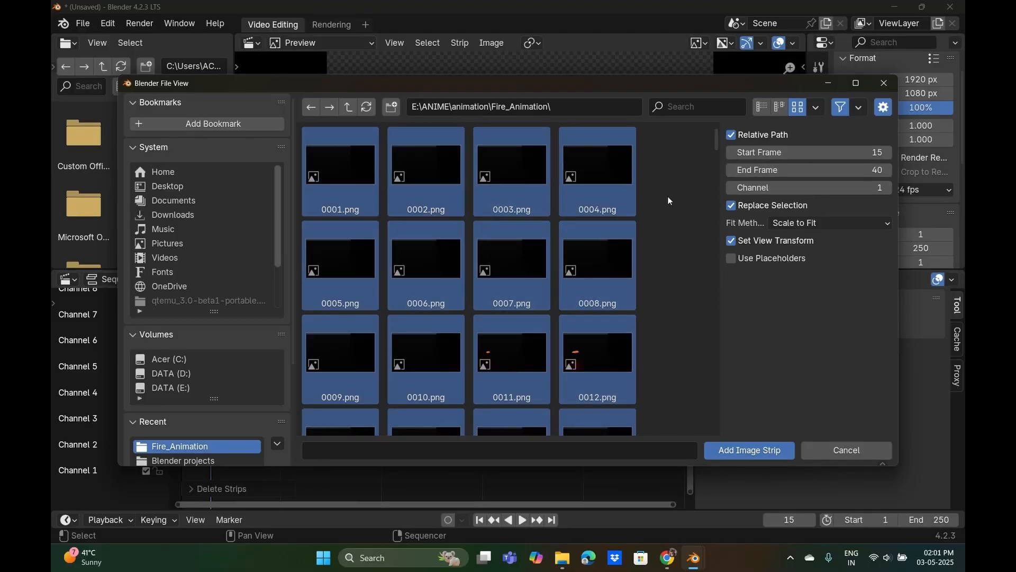
click(816, 108)
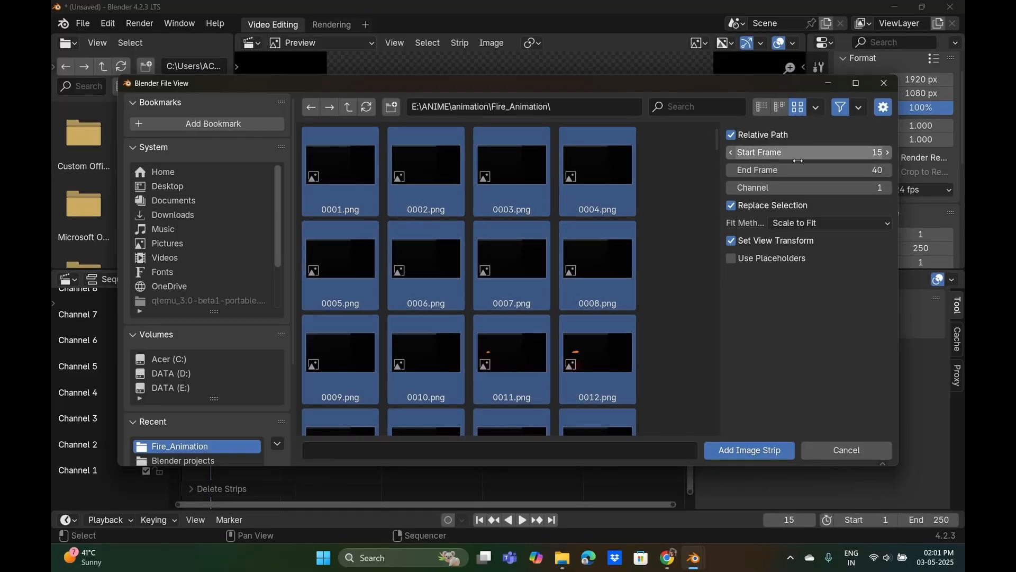
click(764, 447)
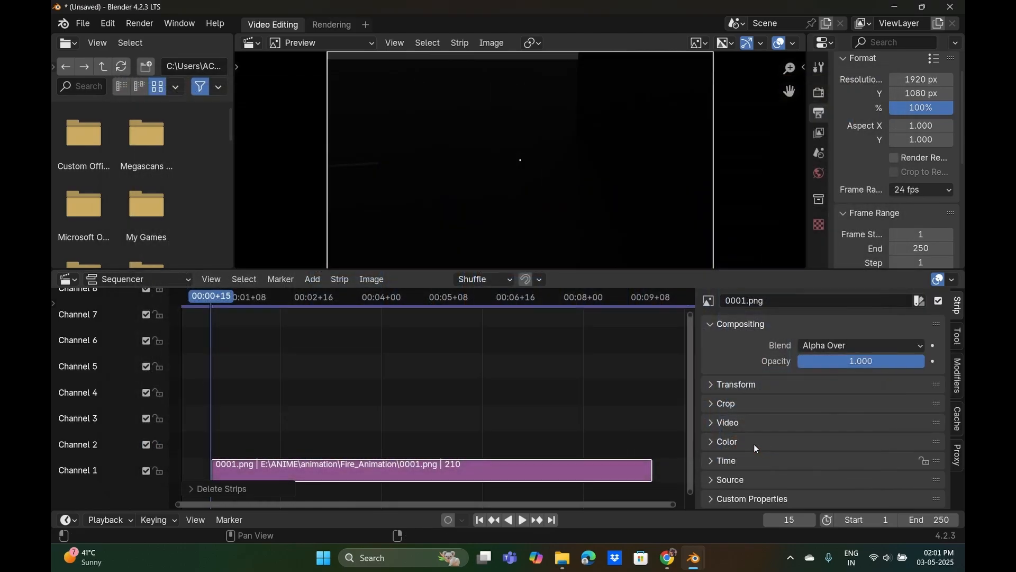
key(space)
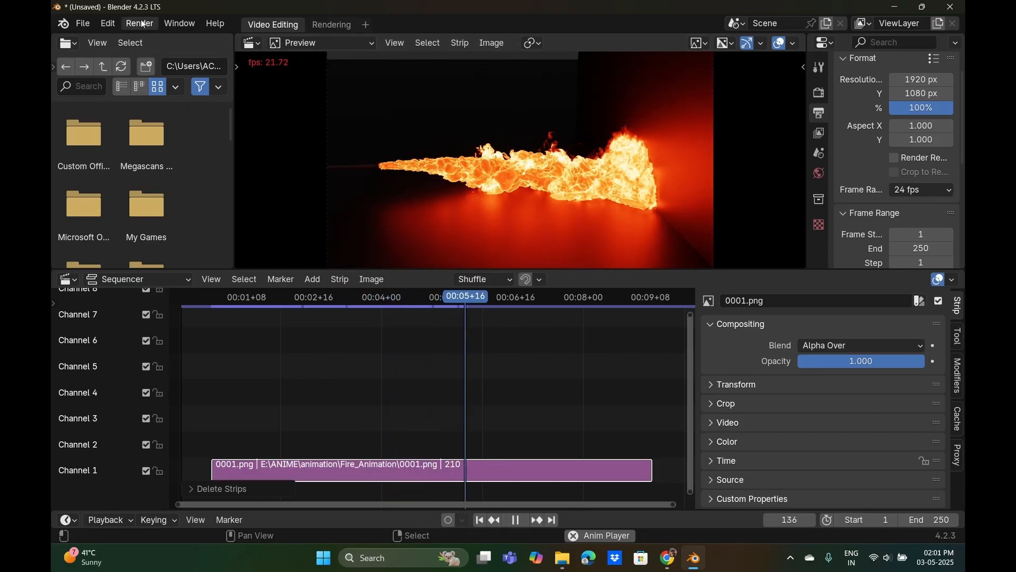
key(space)
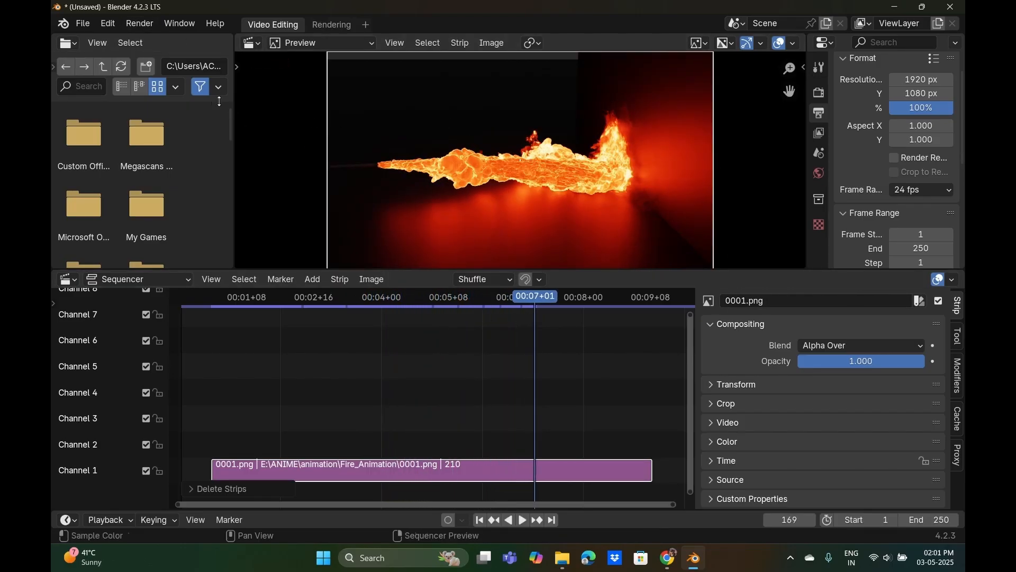
Set the file format in the project's output settings to FFmpeg Video.
click(139, 23)
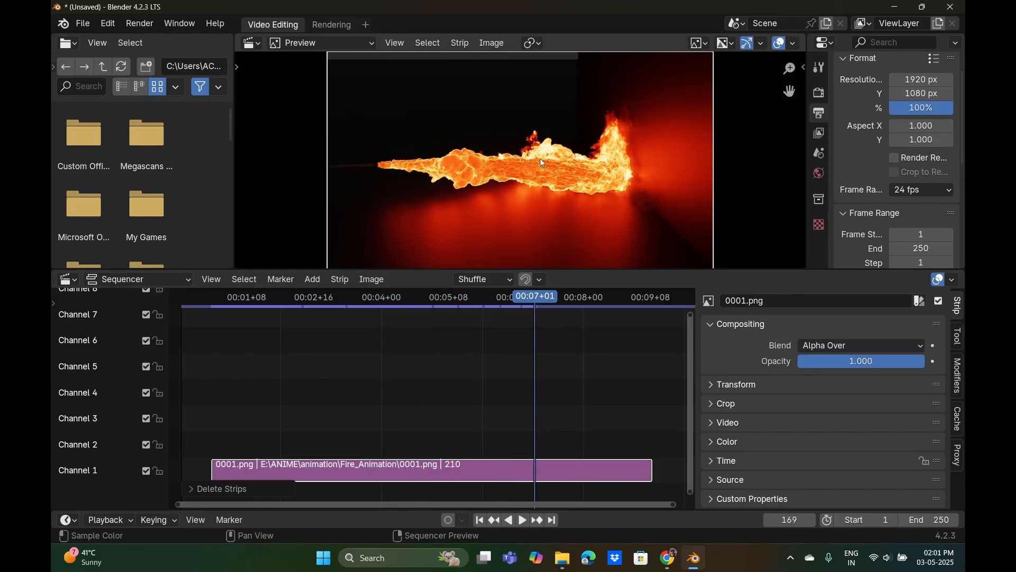
click(819, 133)
click(821, 110)
scroll(888, 116, down, 10)
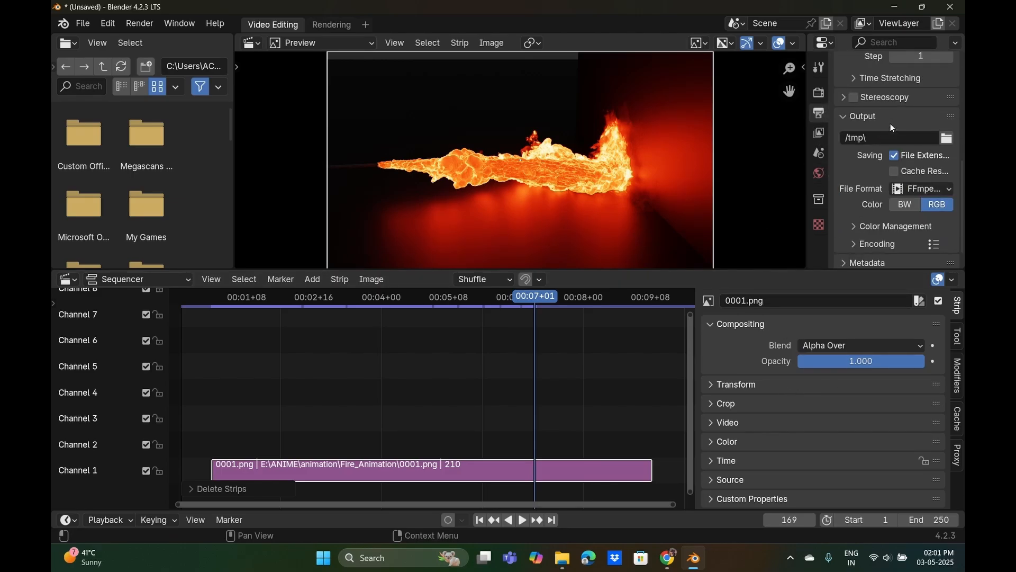
click(933, 166)
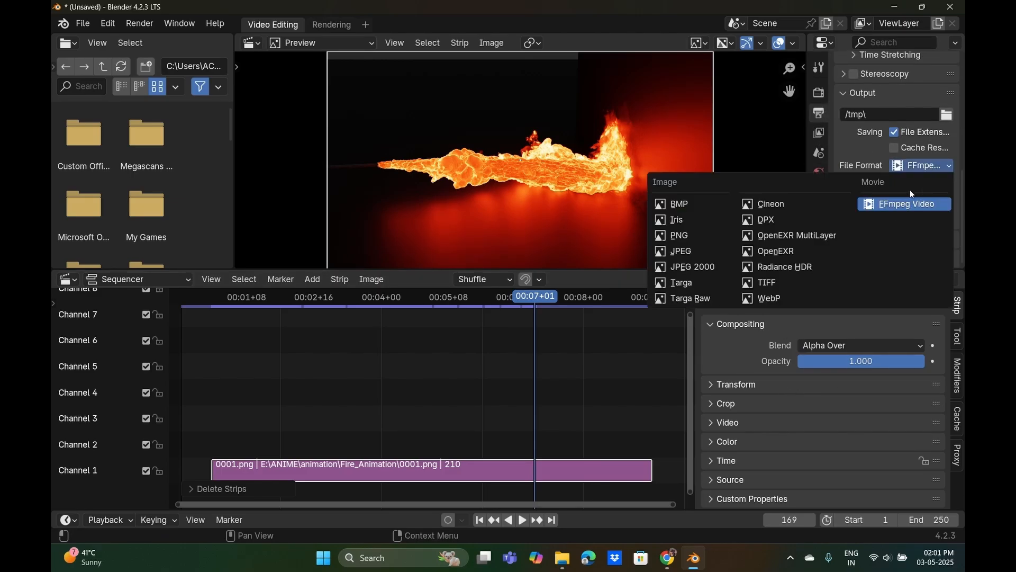
click(874, 205)
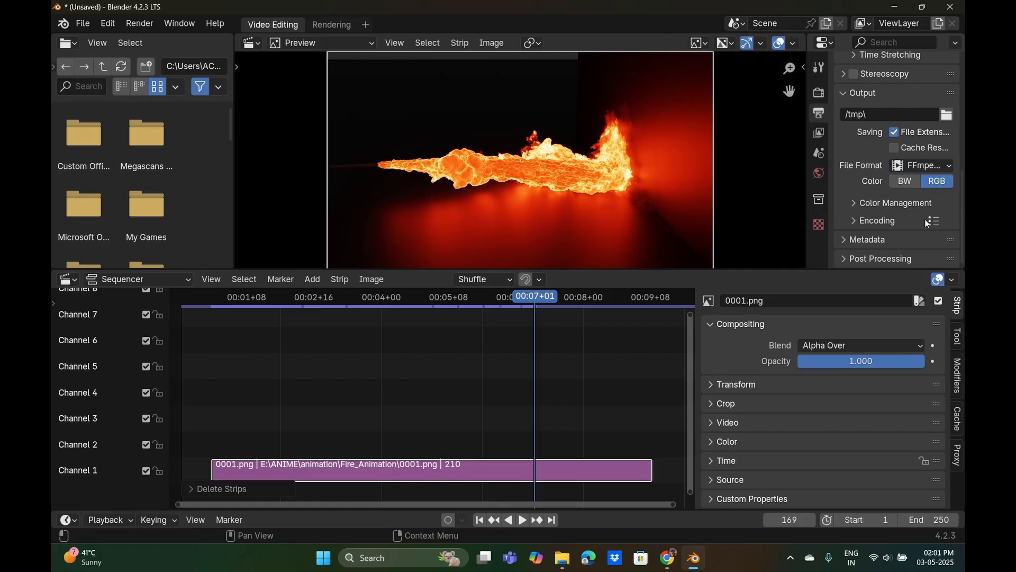
Examine the file format choice, the render commands and the output folder browser at C:\tmp\, closing the browser each time.
click(910, 165)
click(139, 23)
click(947, 115)
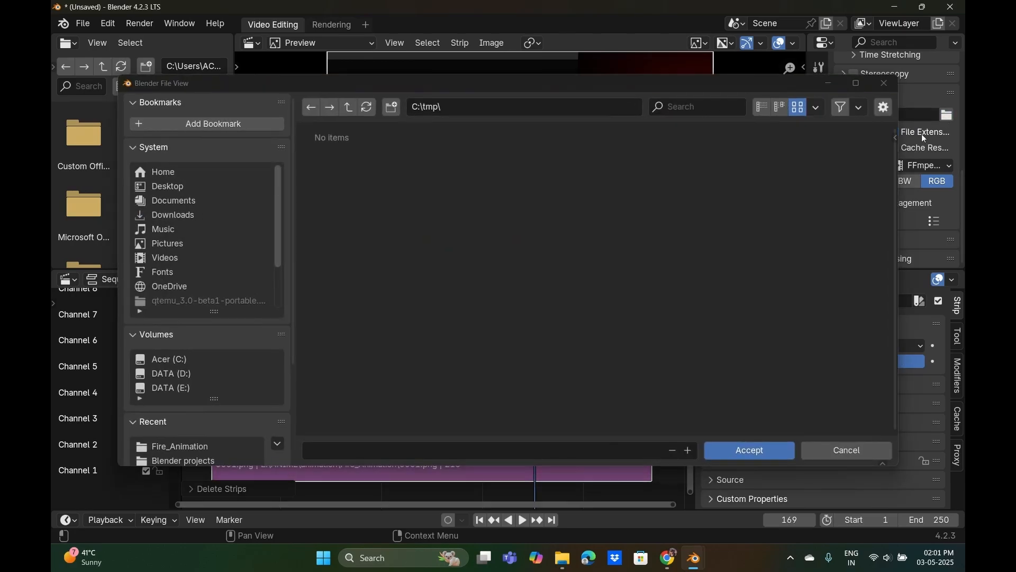
click(885, 84)
click(947, 114)
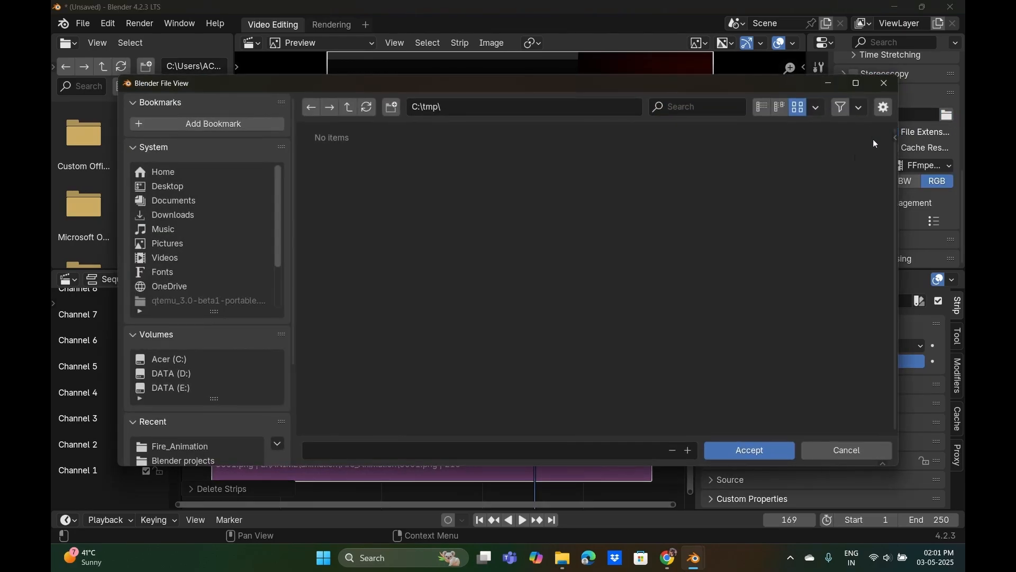
click(885, 83)
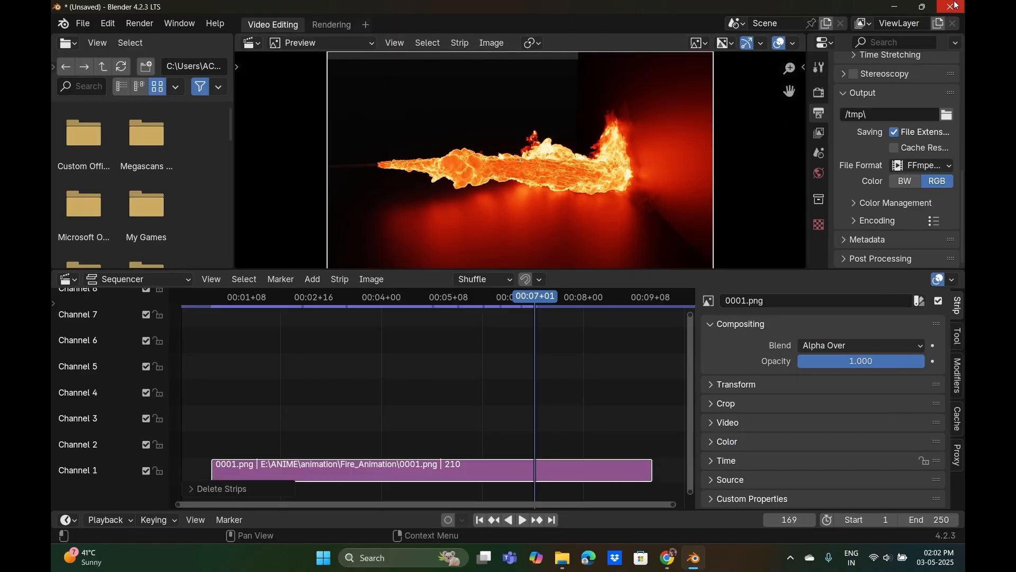
Play the image strip and return the playhead to frame 0, then close the video editing project.
key(space)
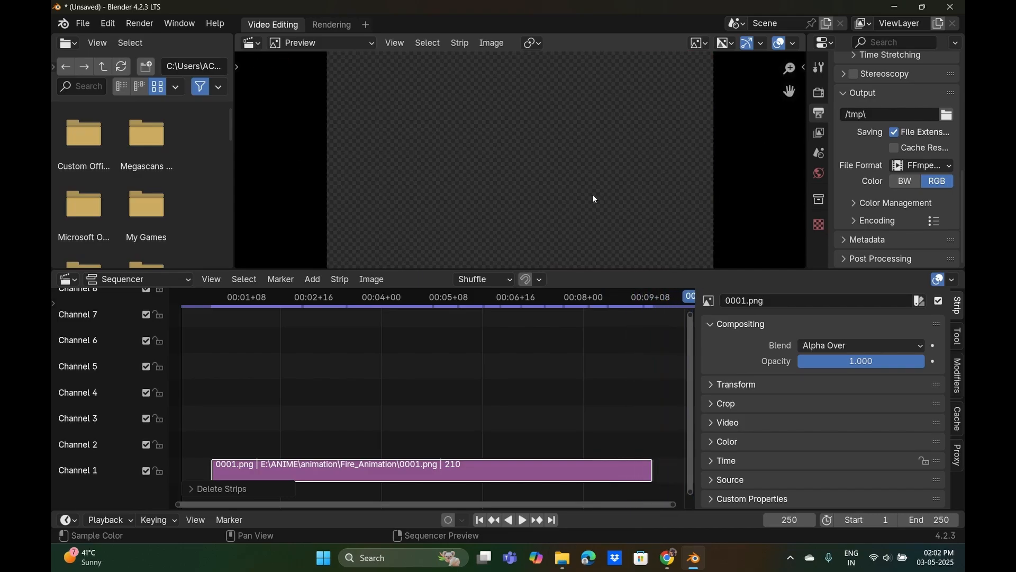
drag(445, 301, 177, 301)
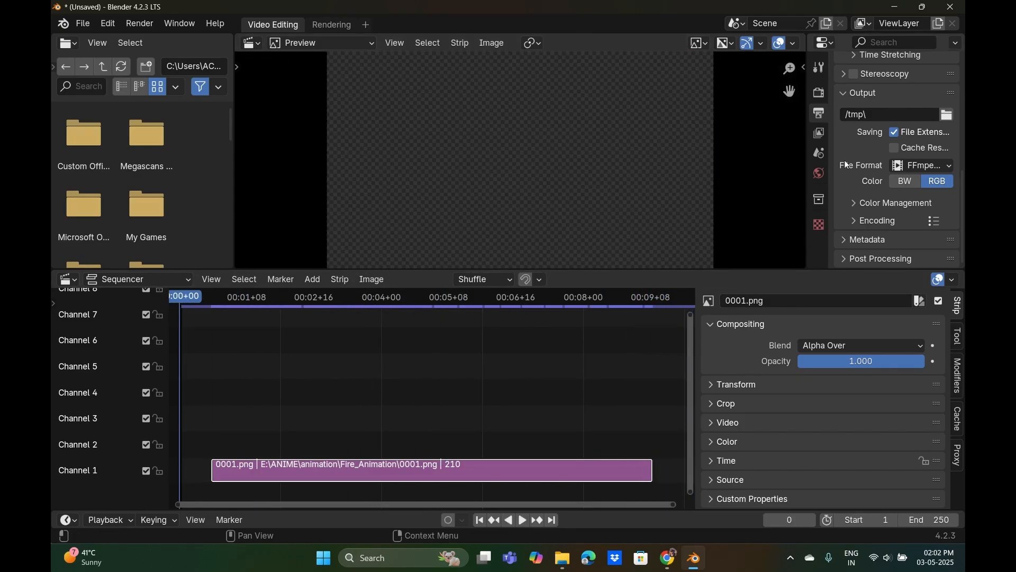
click(951, 7)
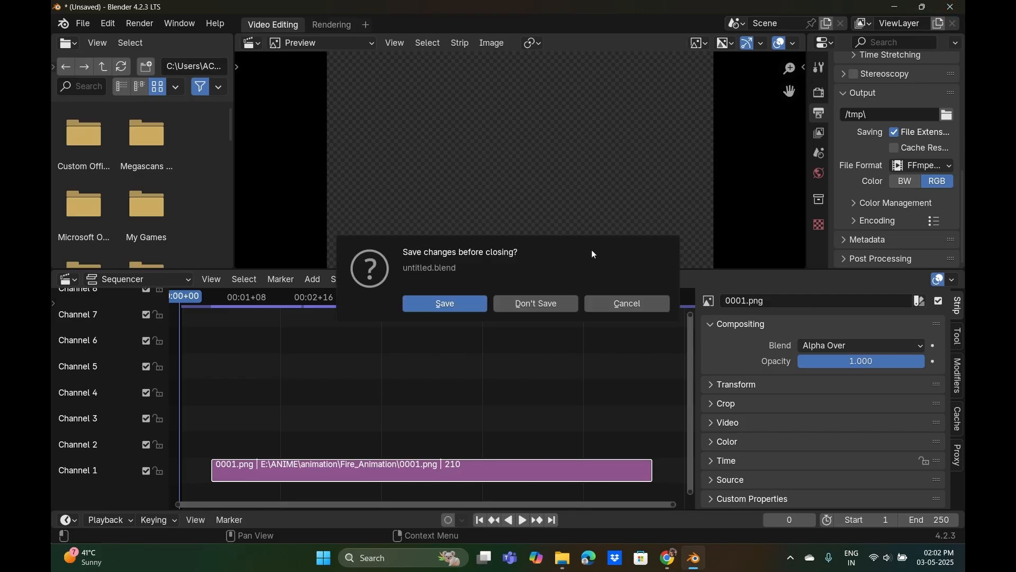